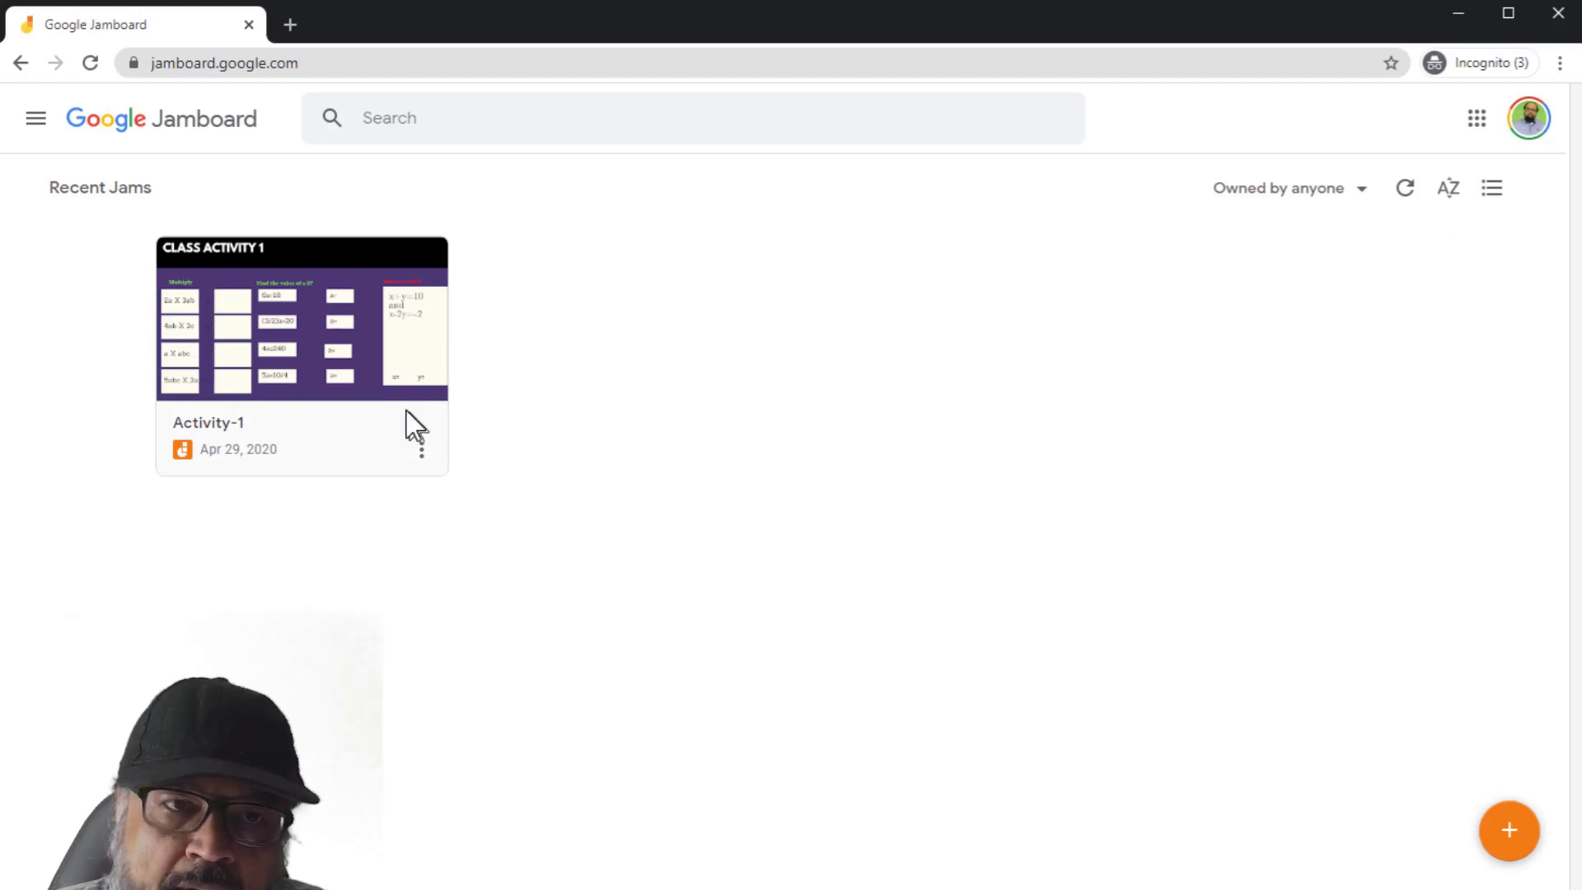
- Start a new blank jam, add a second frame, delete it again, then pick the pen
click(1513, 832)
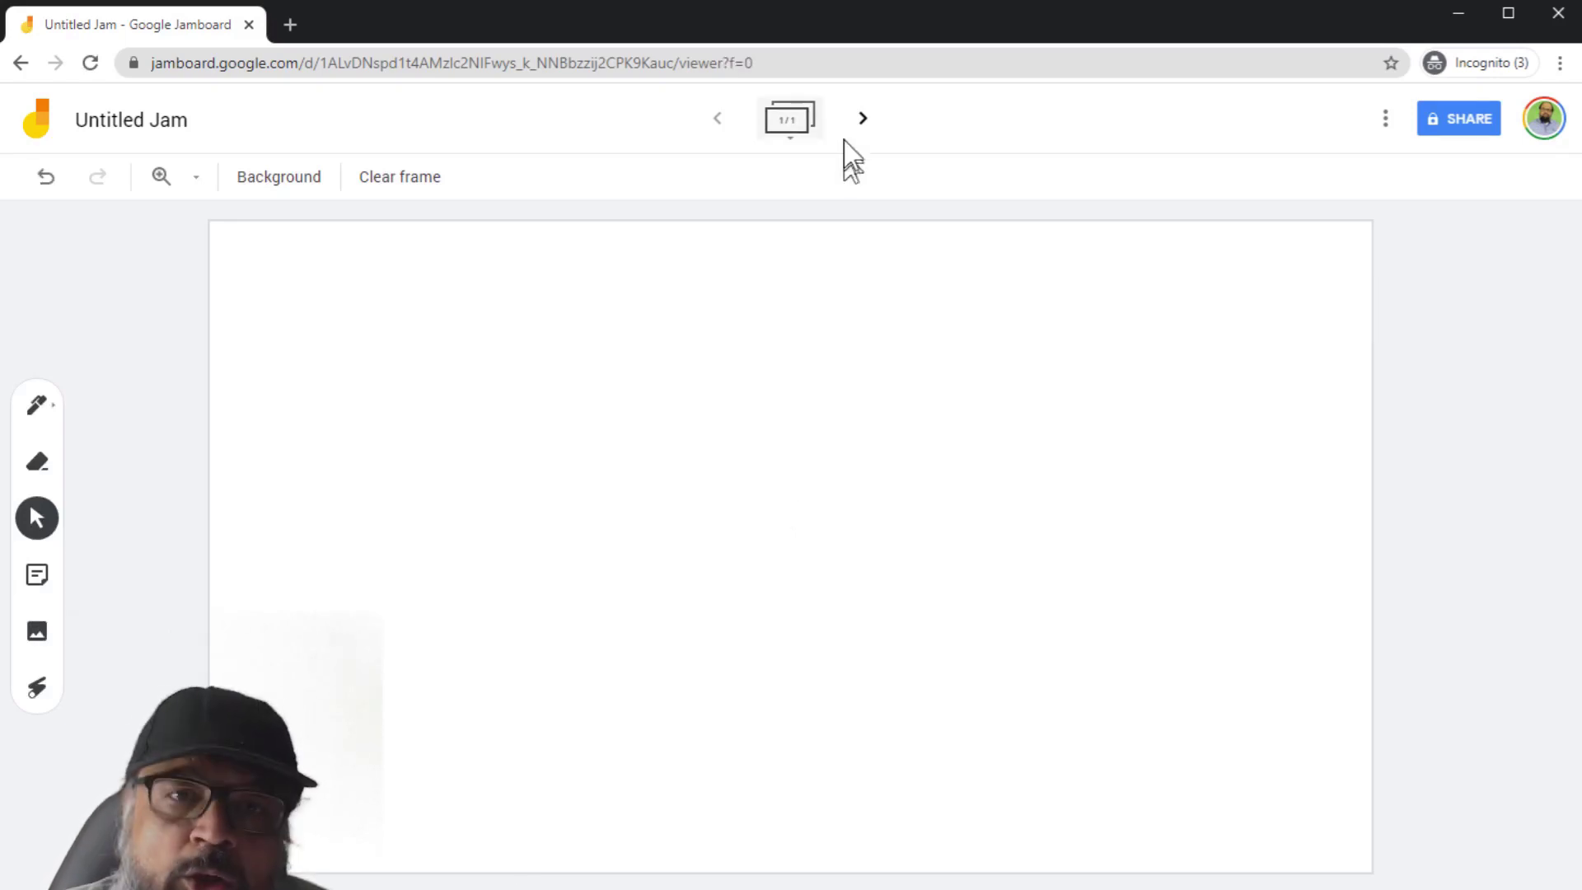
click(791, 123)
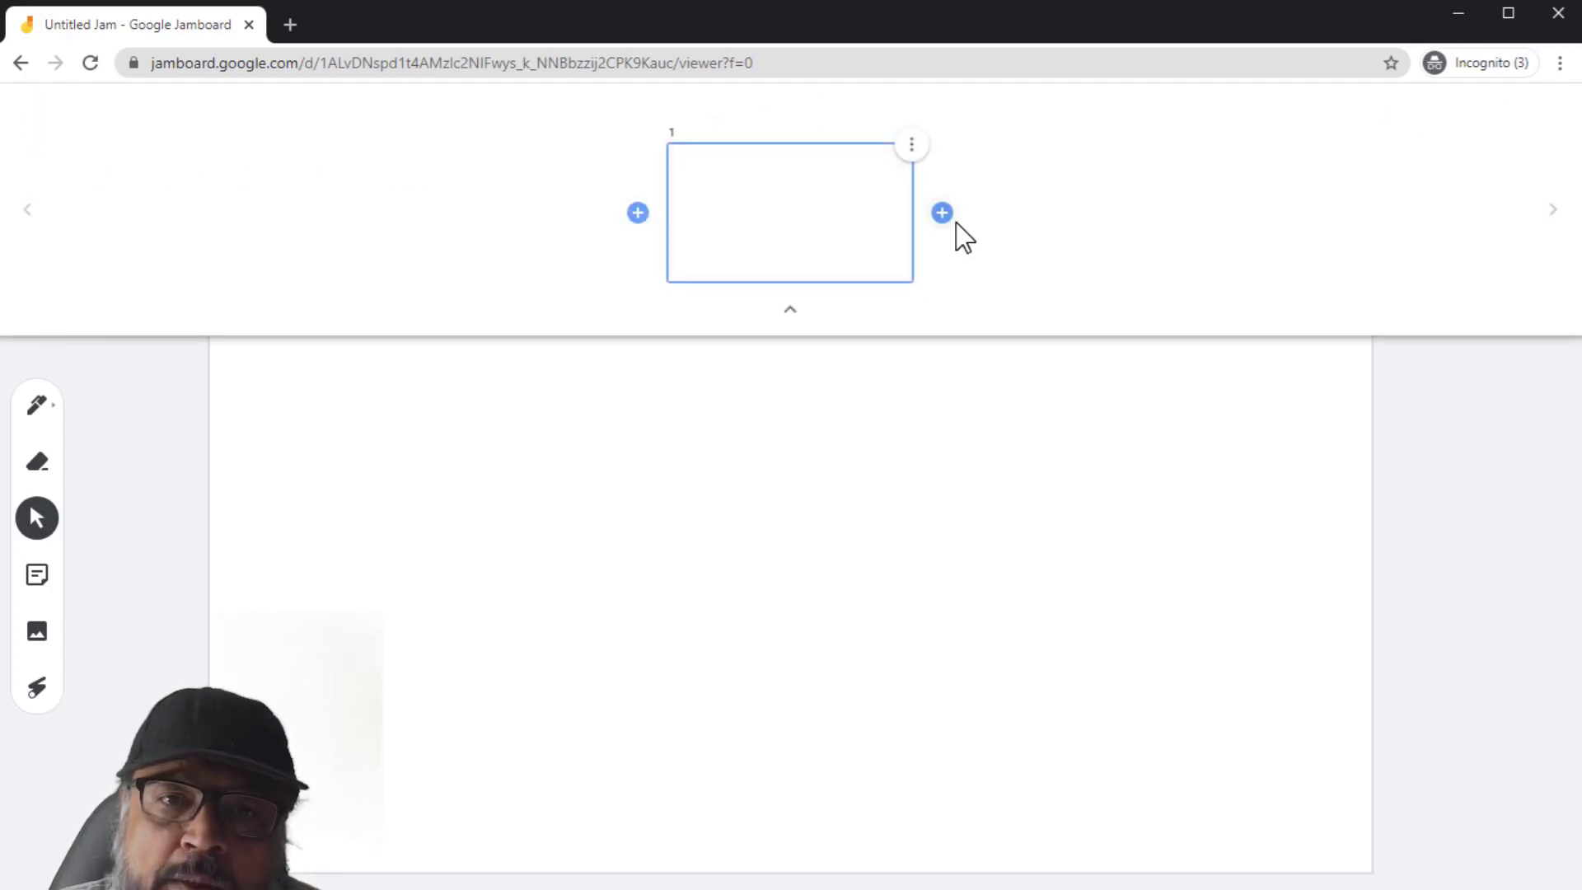
click(939, 214)
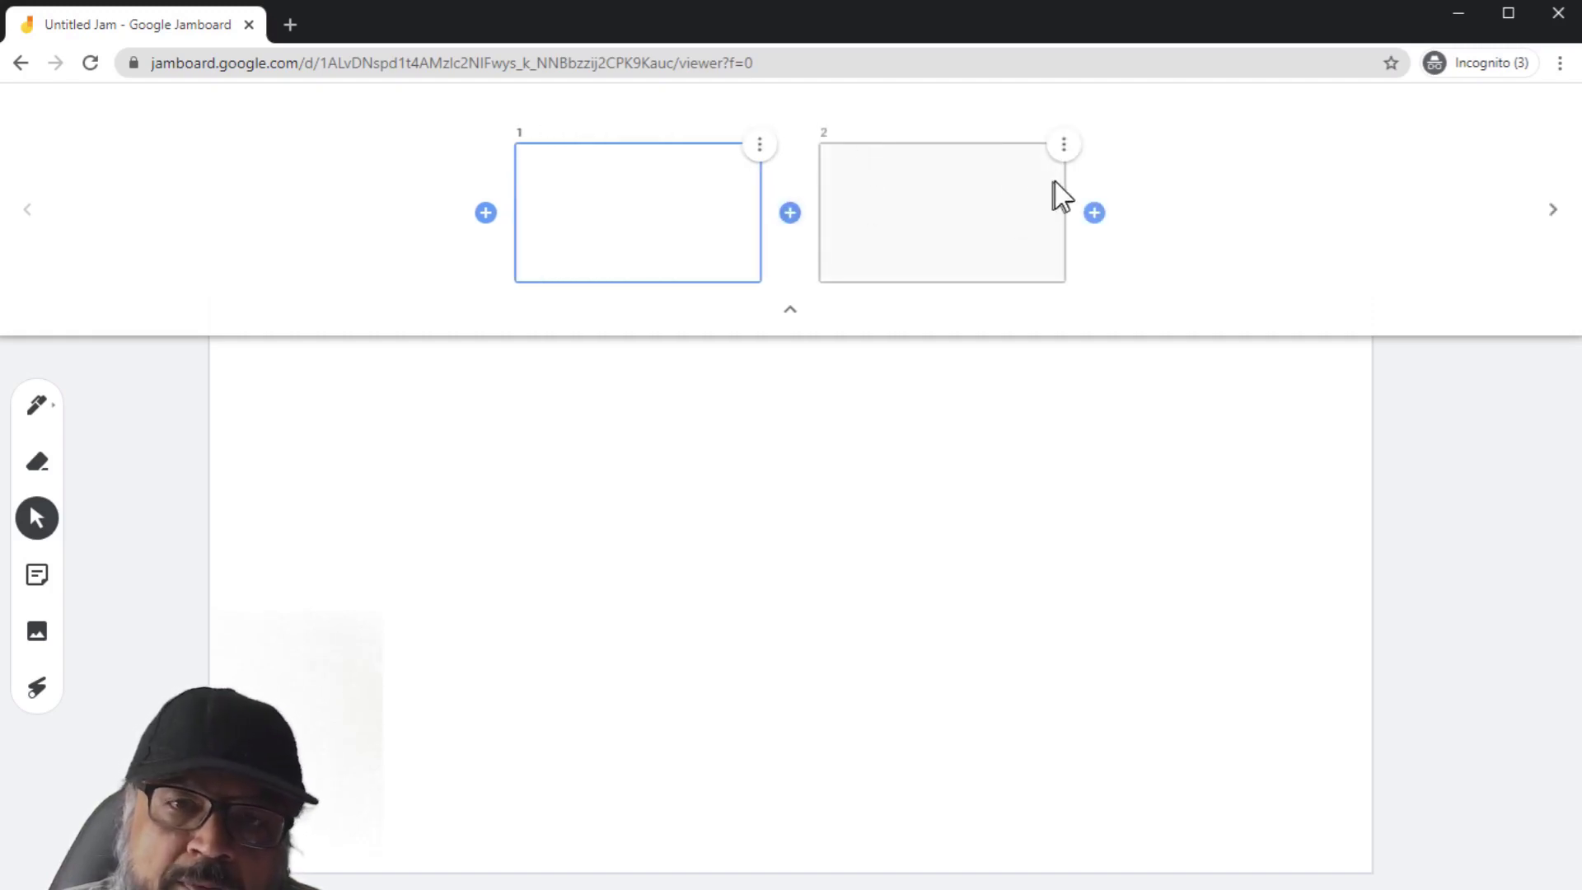
click(1062, 146)
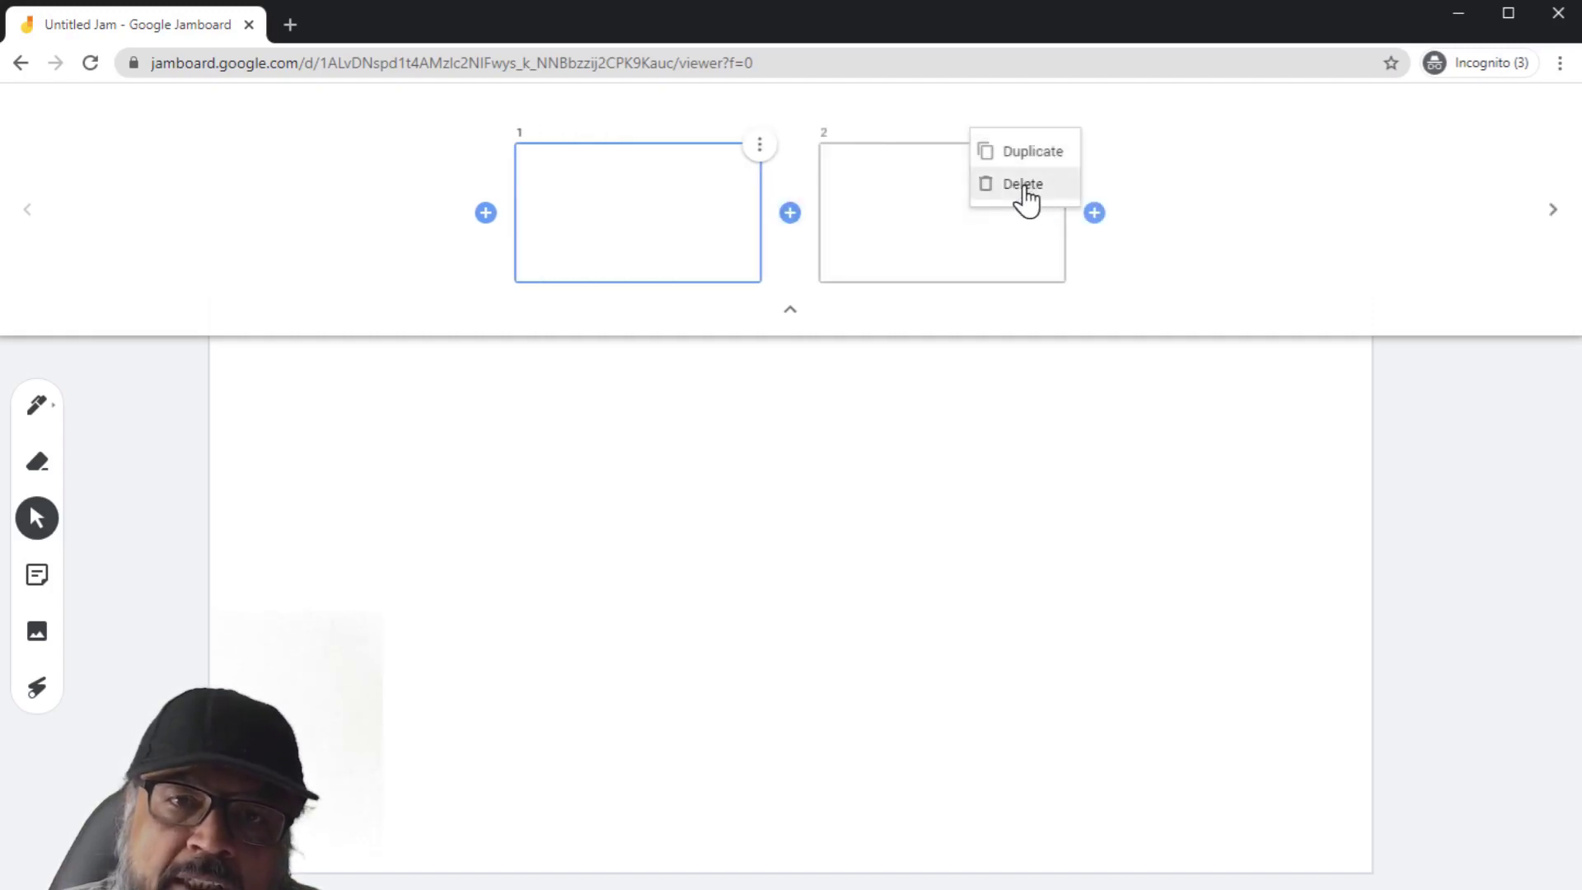
click(1030, 183)
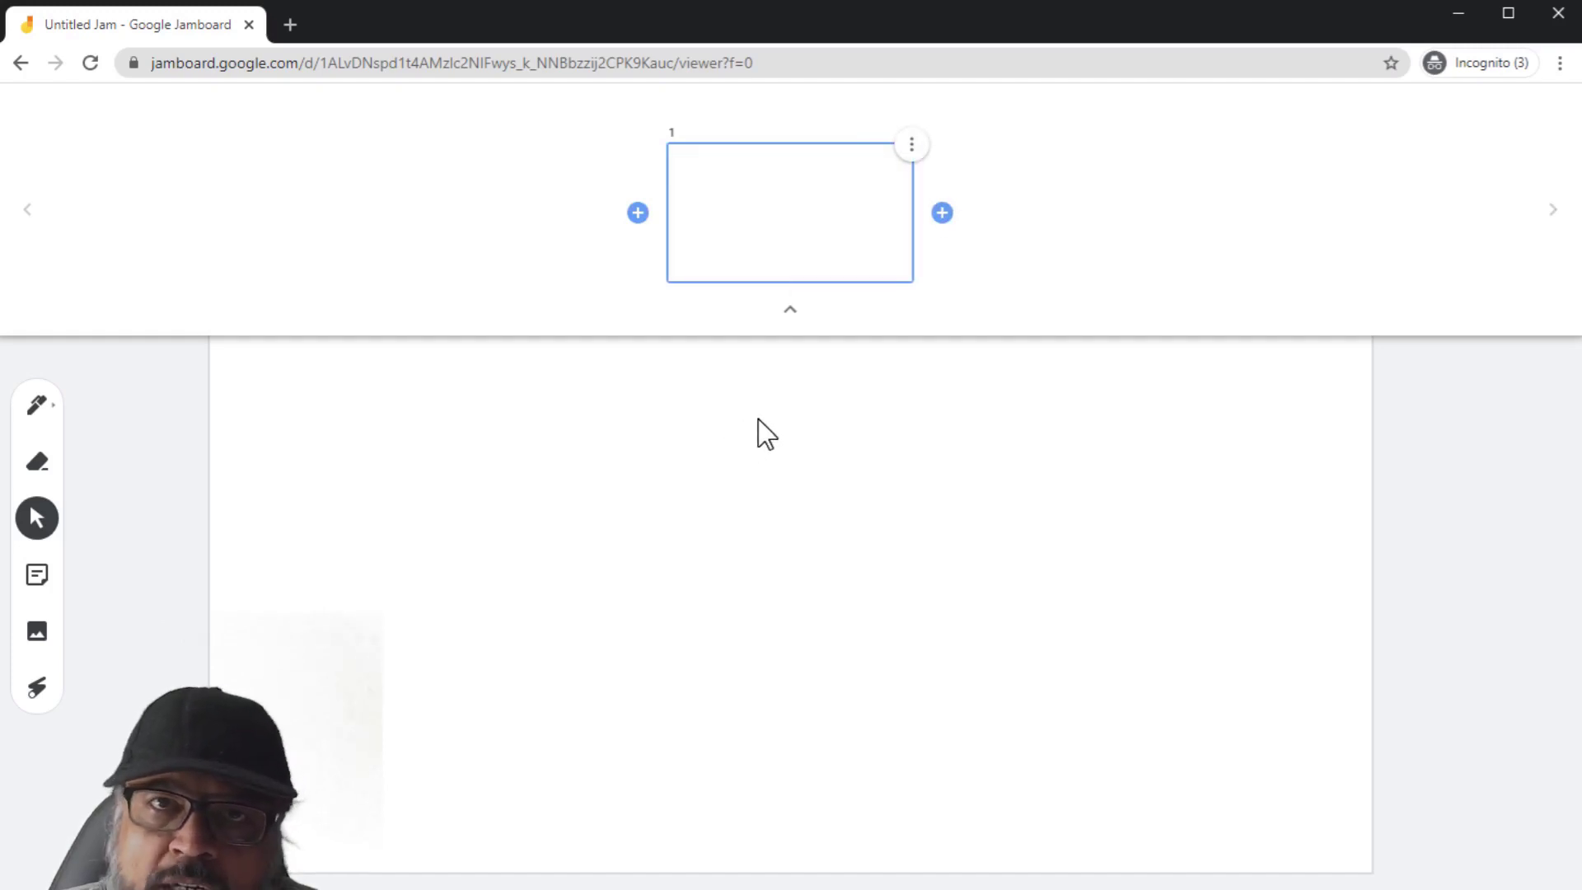
click(41, 408)
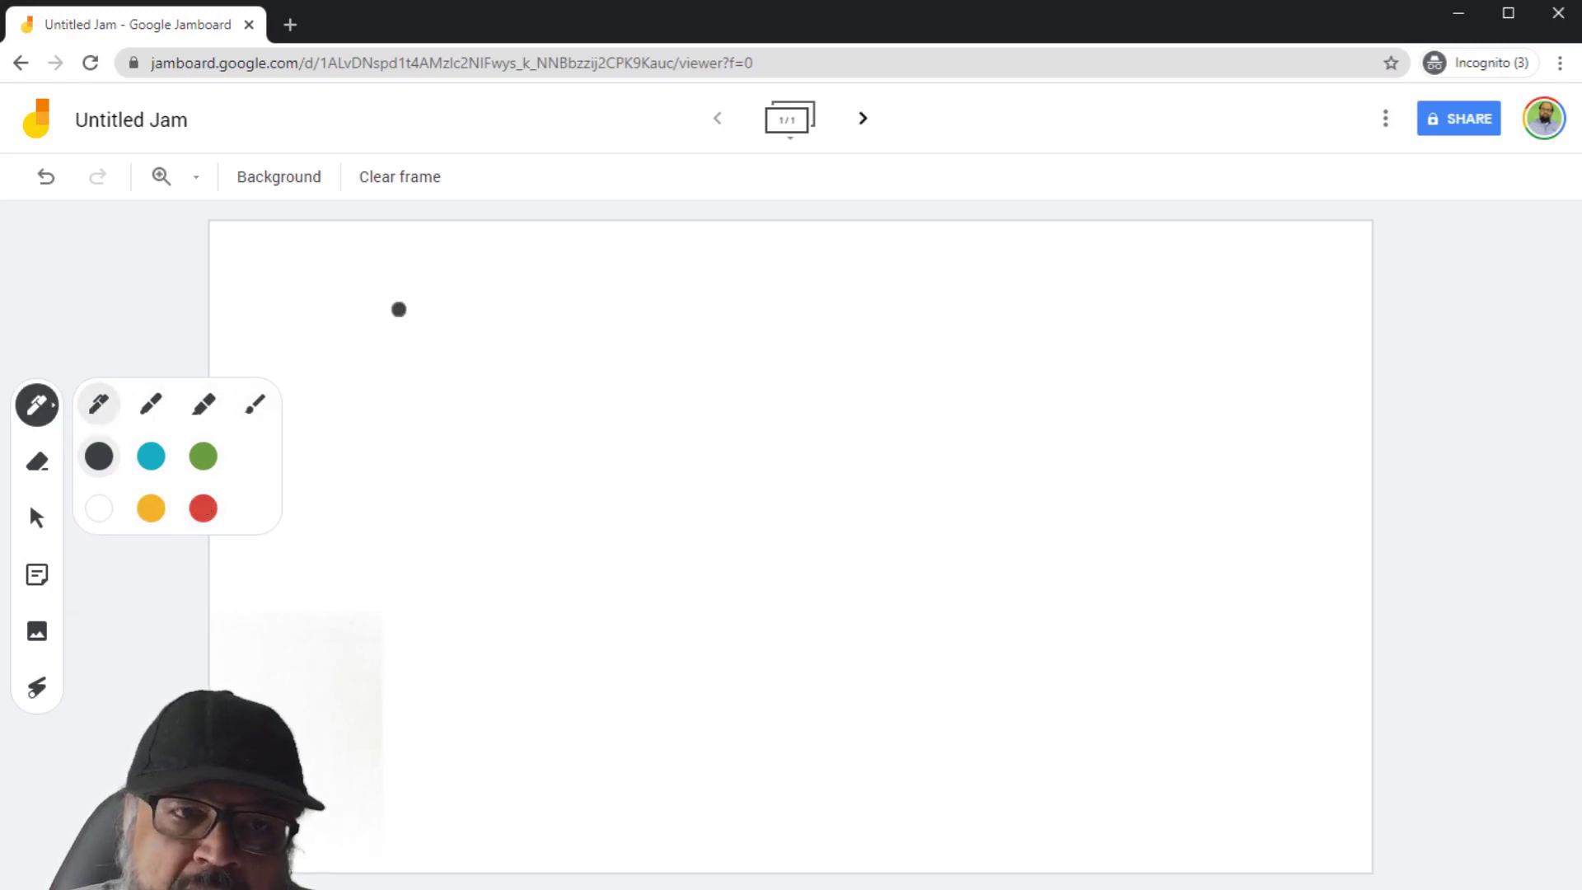
- Sketch a box outline with a squiggle and small dots using the pen
mouse_move(399, 313)
mouse_down()
mouse_move(399, 406)
mouse_move(587, 418)
mouse_move(588, 387)
mouse_move(467, 290)
mouse_move(391, 322)
mouse_up()
mouse_move(691, 357)
mouse_down()
mouse_move(706, 419)
mouse_move(754, 435)
mouse_move(715, 511)
mouse_move(734, 514)
mouse_move(860, 387)
mouse_move(594, 512)
mouse_move(730, 541)
mouse_up()
click(758, 386)
click(758, 401)
click(758, 418)
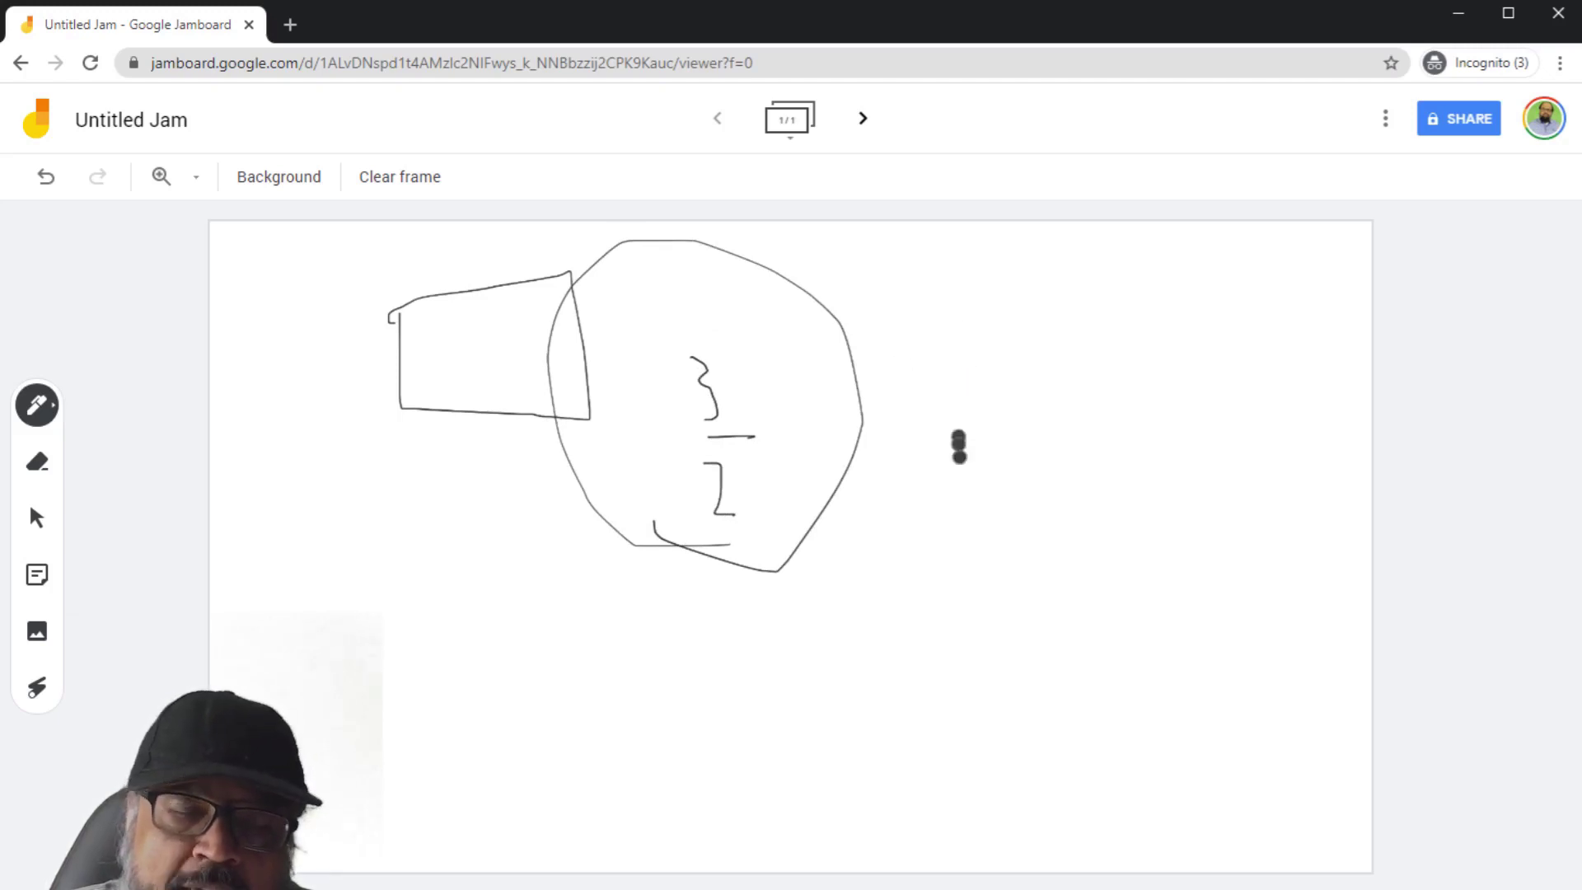
- Highlight across the box top in grey, then across its middle in yellow
click(37, 404)
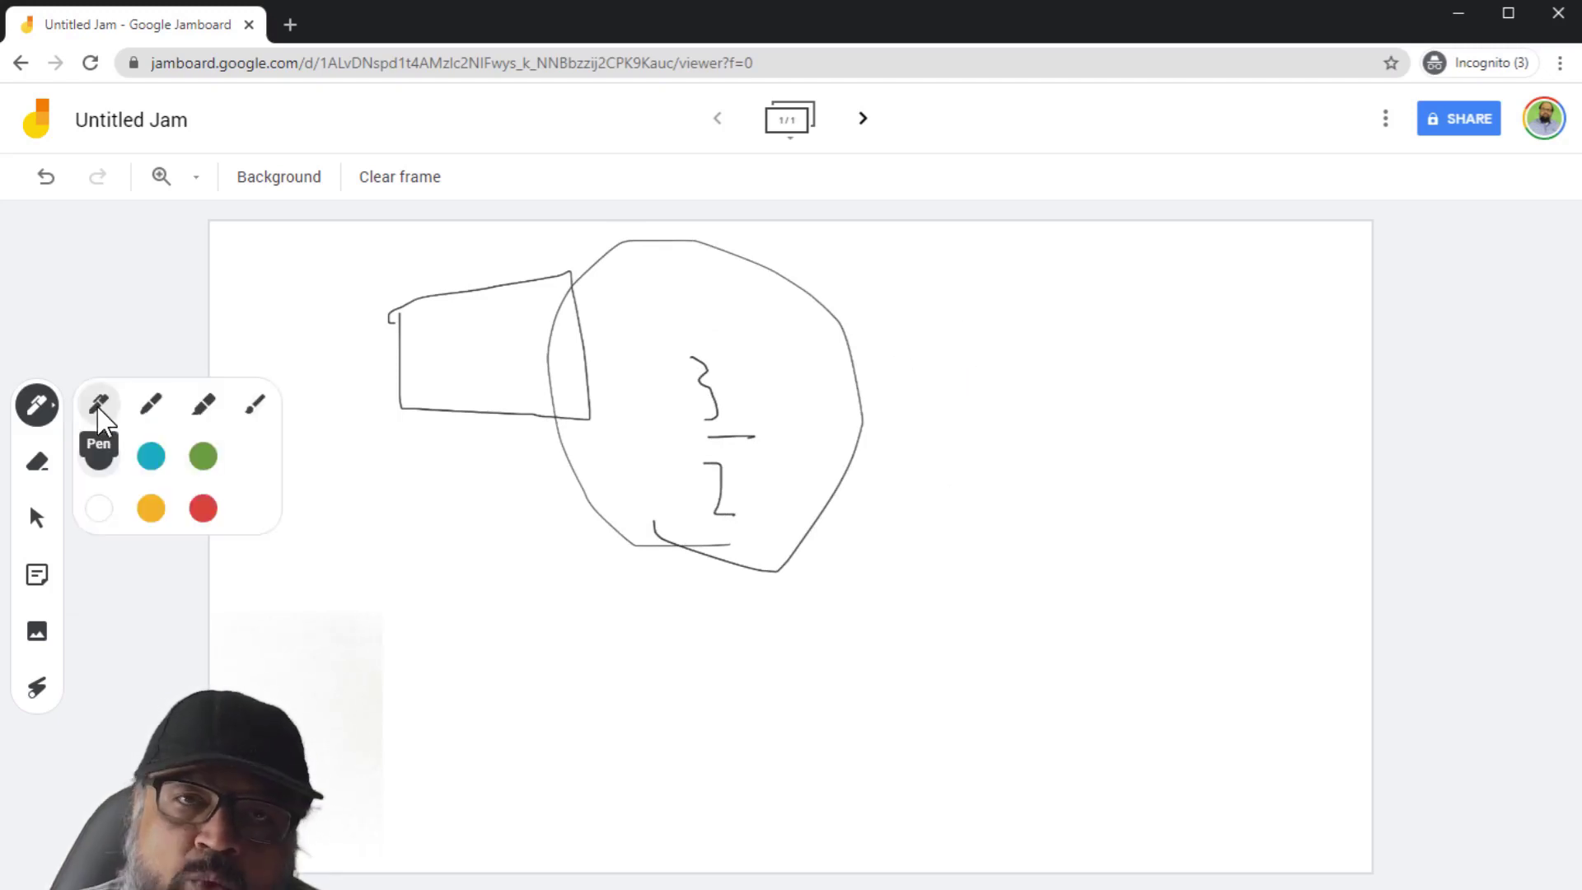
click(219, 403)
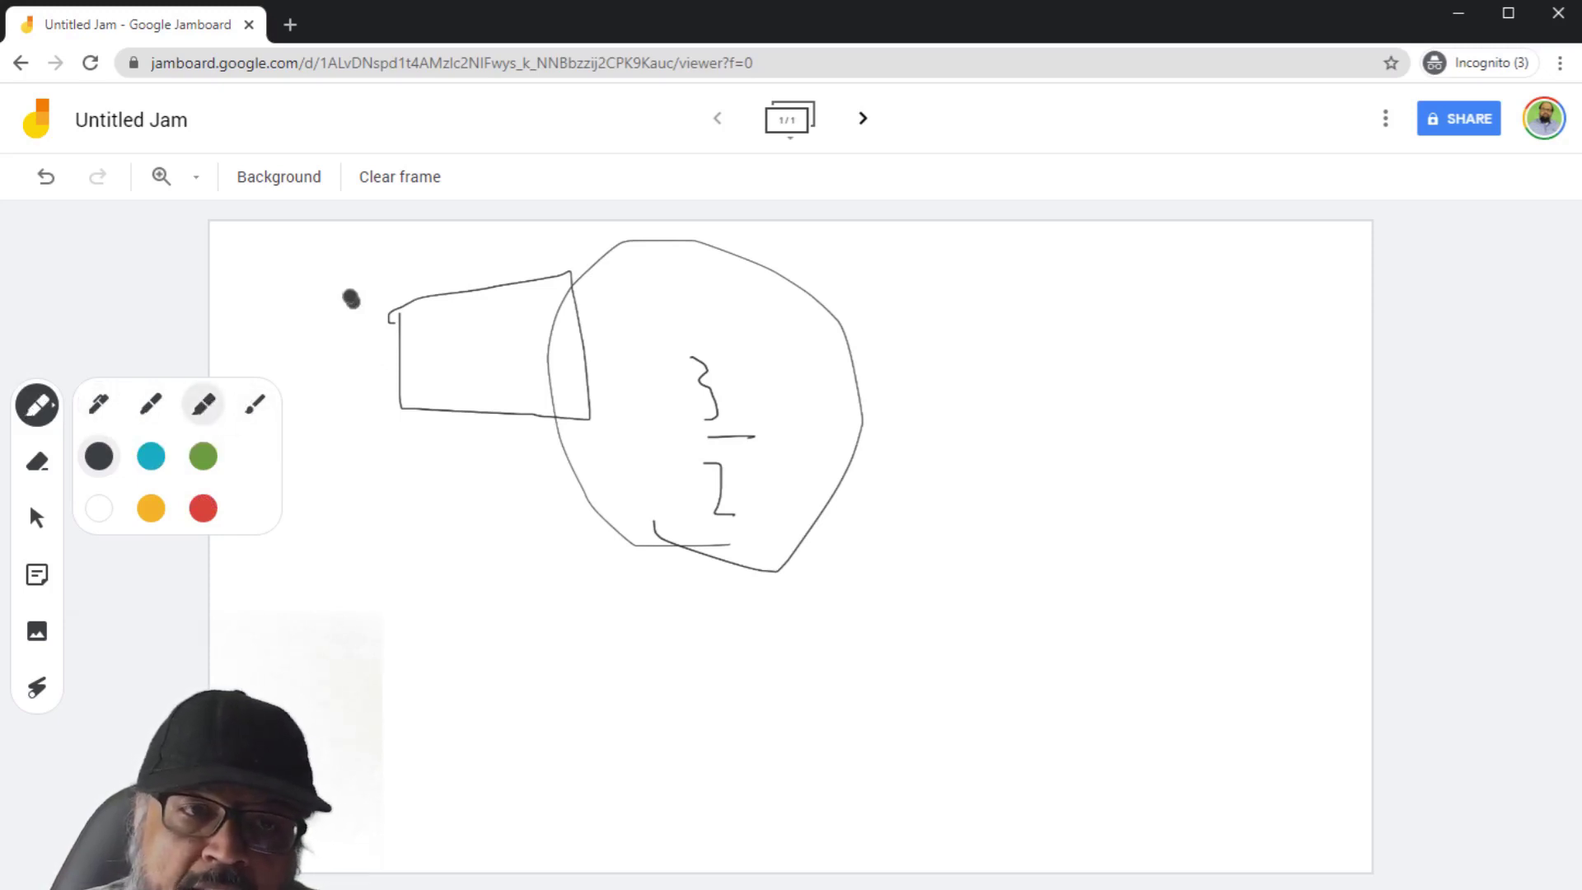
drag(349, 287, 590, 331)
click(151, 507)
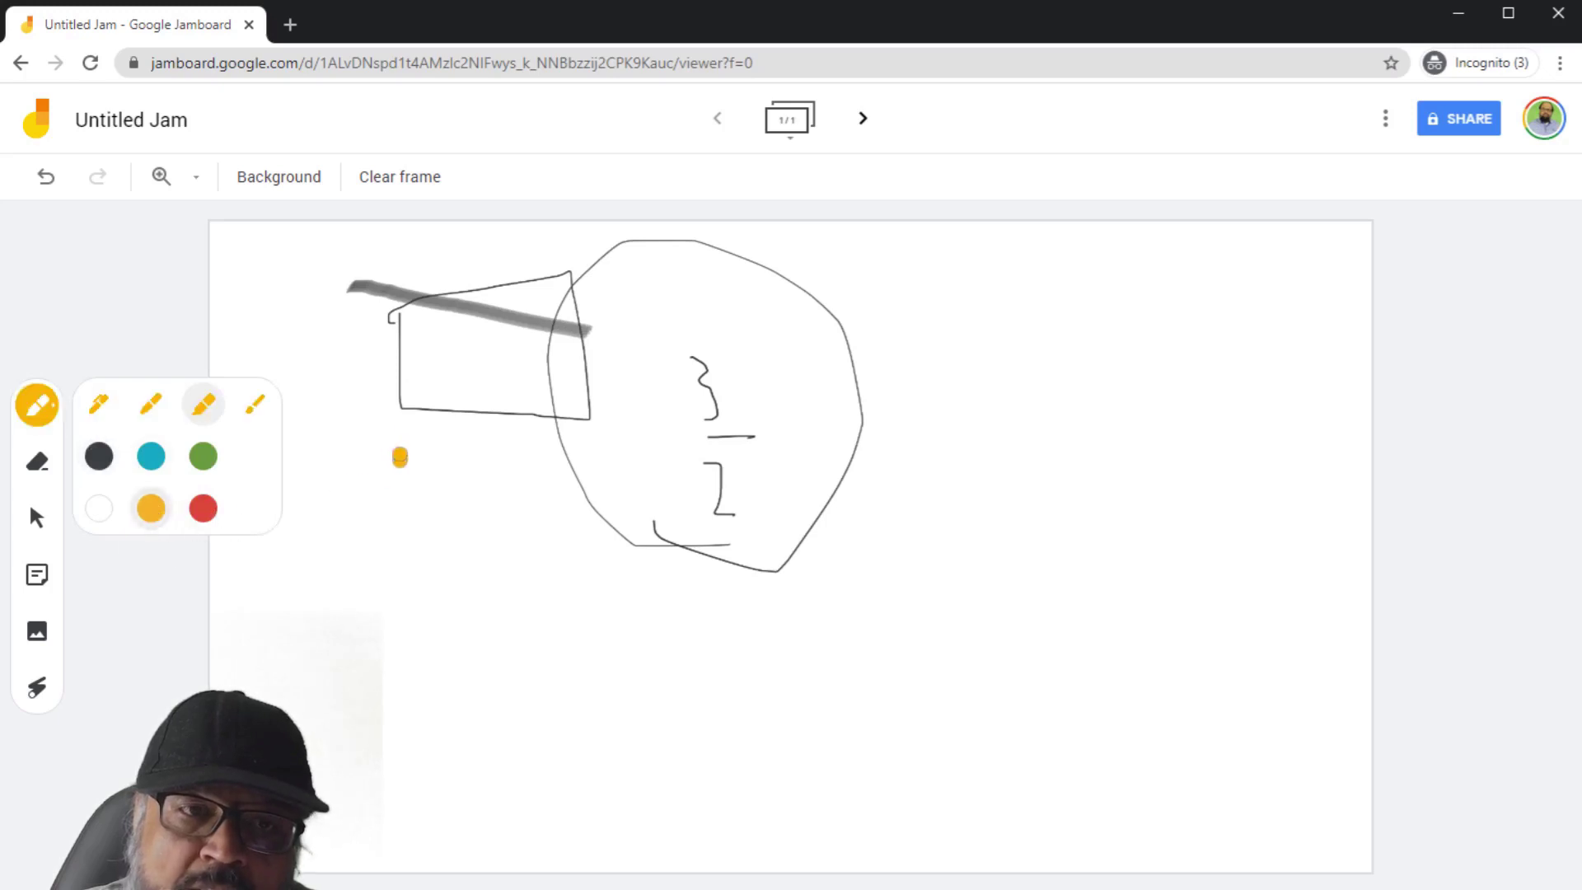
drag(357, 379, 577, 397)
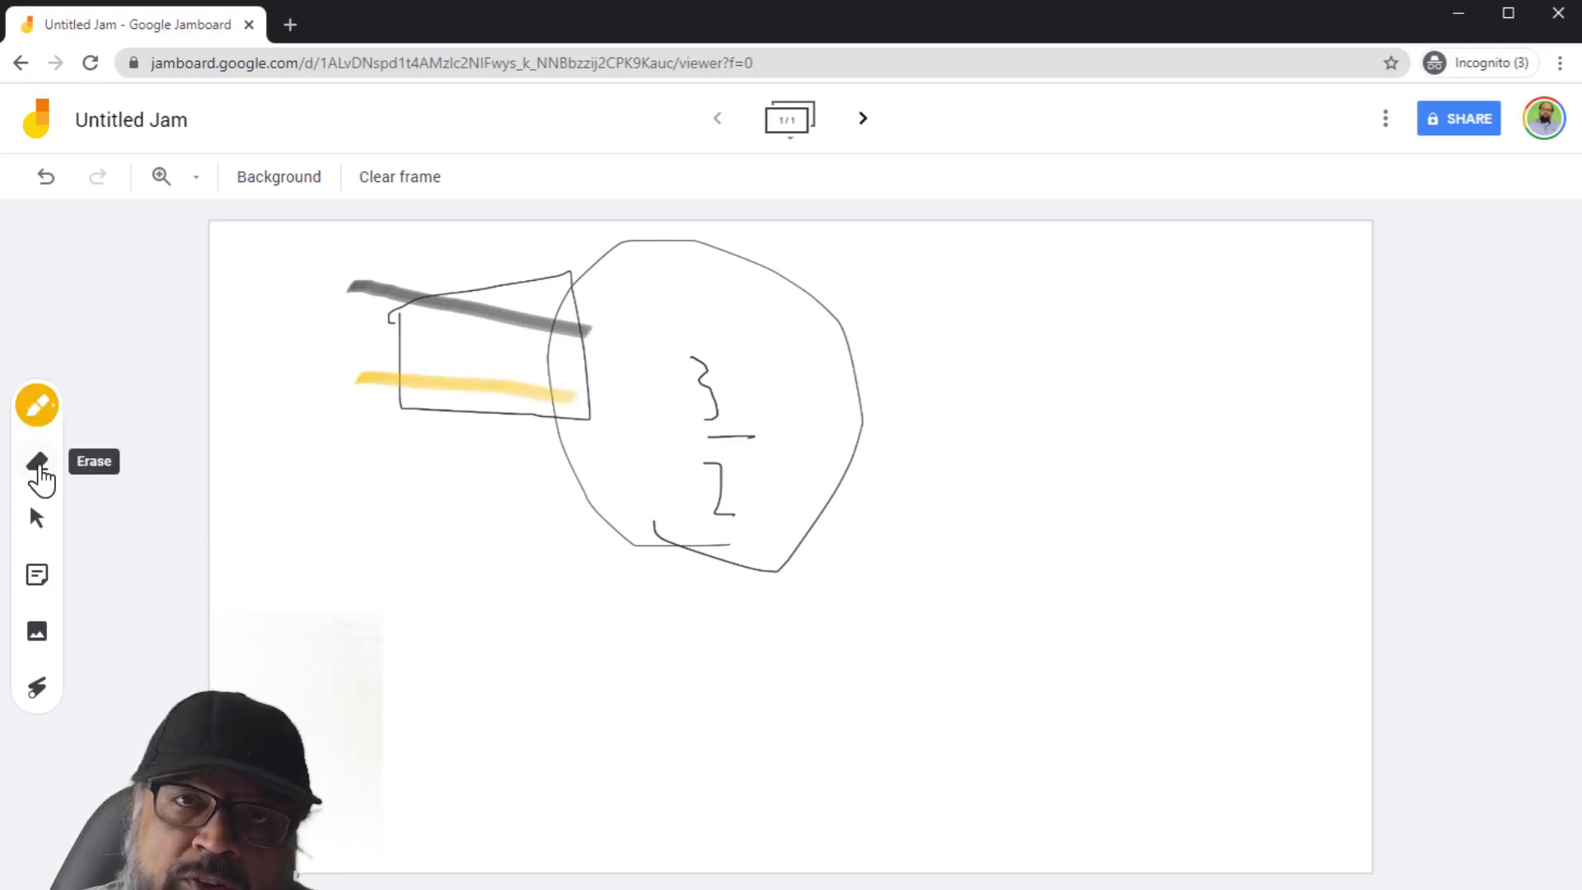
- Erase the grey highlighter stroke, then clear the whole frame
click(38, 468)
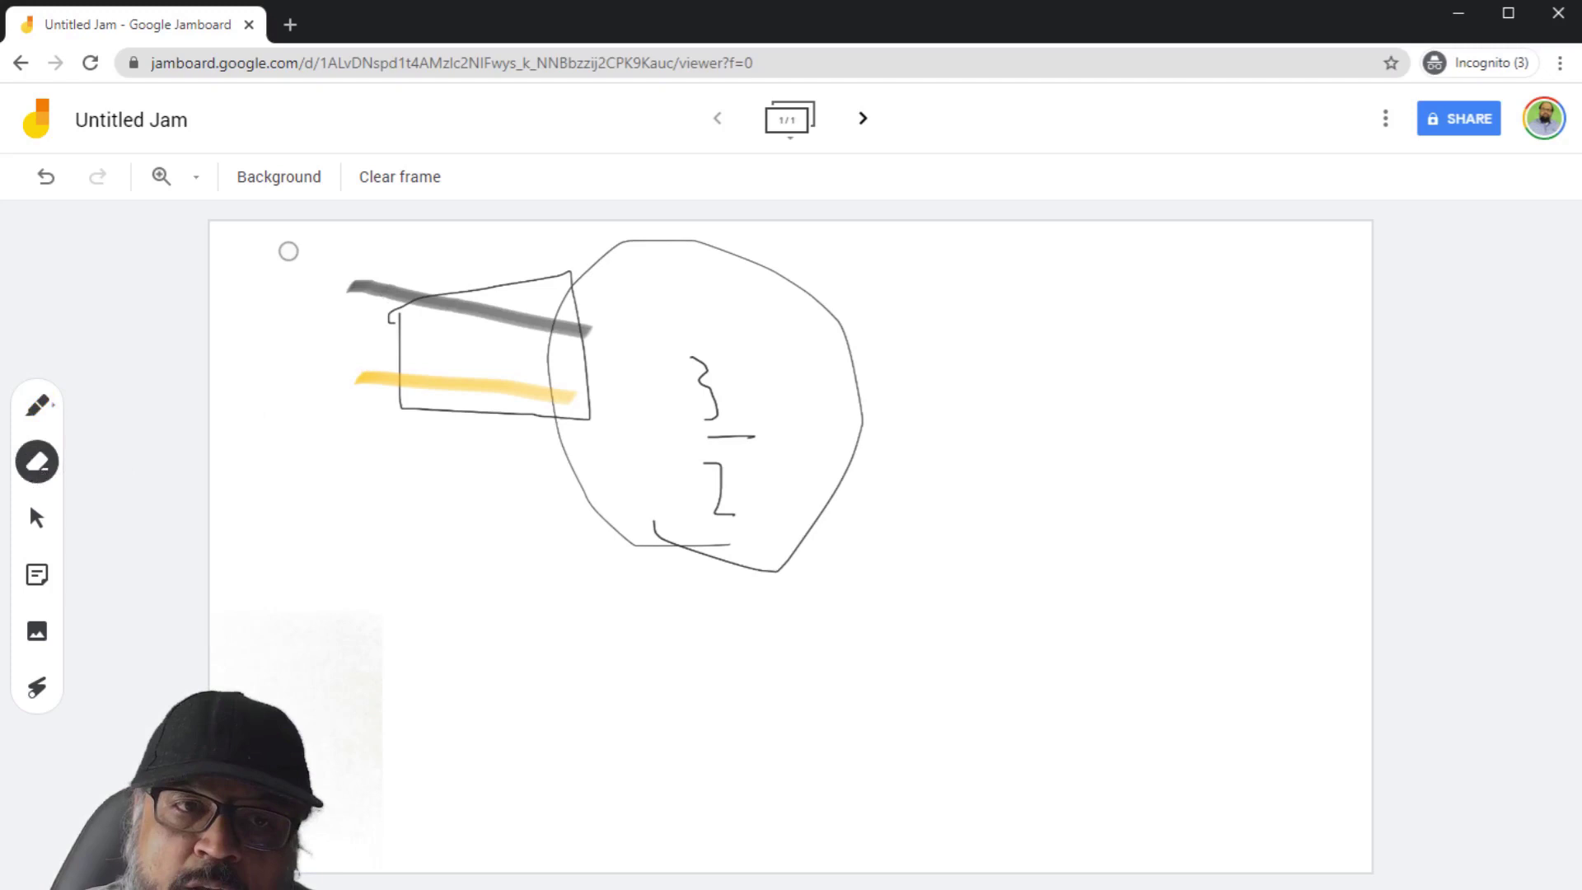
mouse_move(288, 251)
mouse_down()
mouse_move(457, 307)
mouse_move(615, 329)
mouse_move(329, 296)
mouse_move(587, 332)
mouse_move(570, 275)
mouse_move(448, 294)
mouse_up()
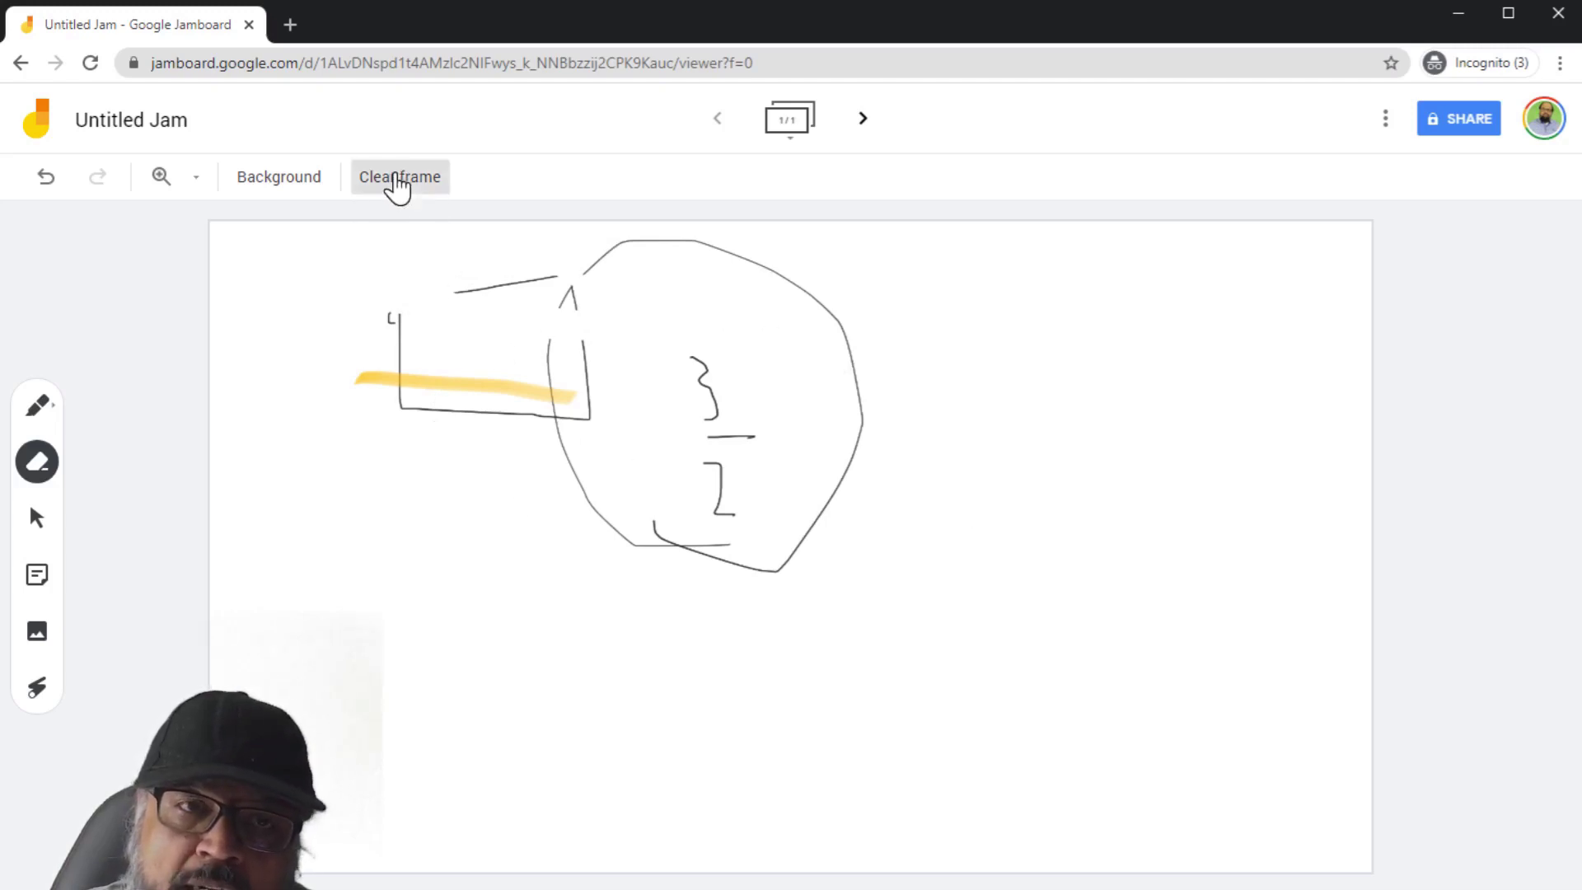
click(398, 179)
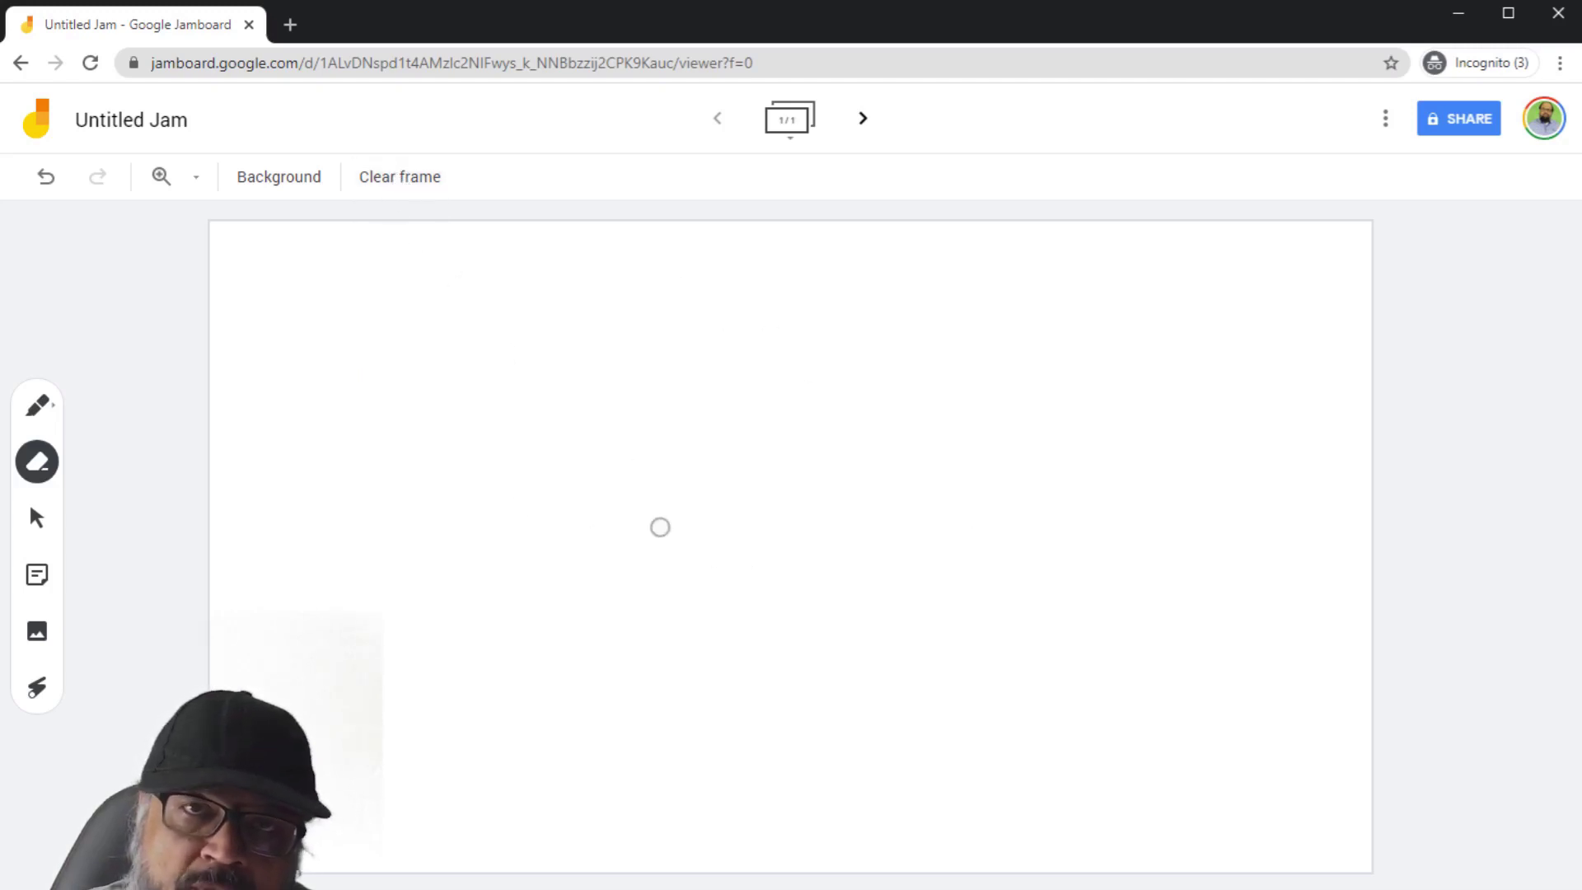
click(39, 520)
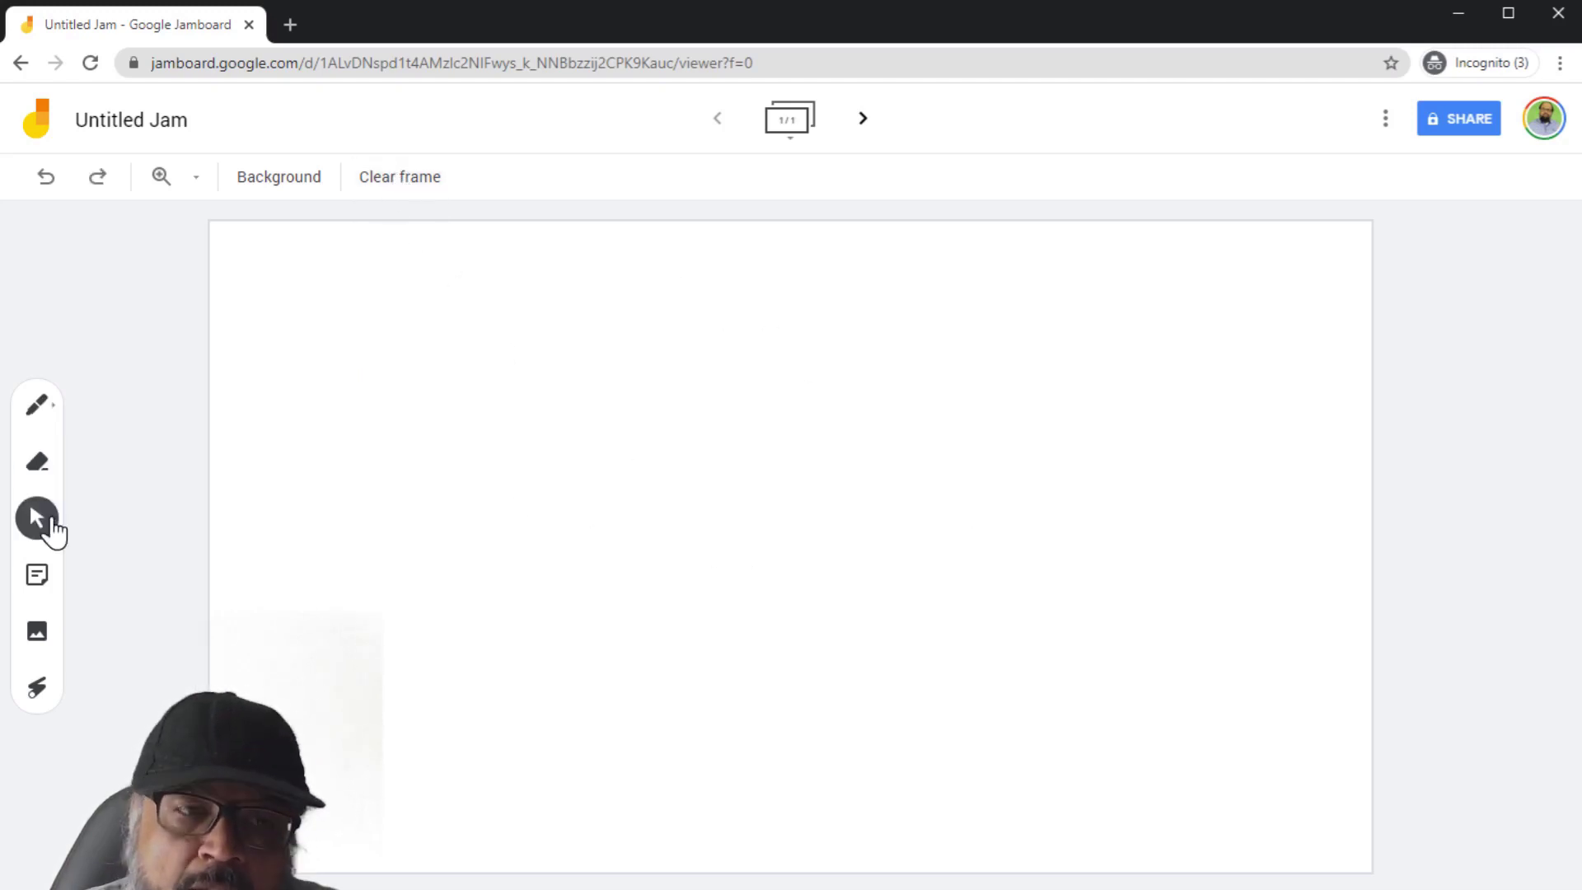
- Add a pink sticky note reading 'note' to the frame
click(51, 573)
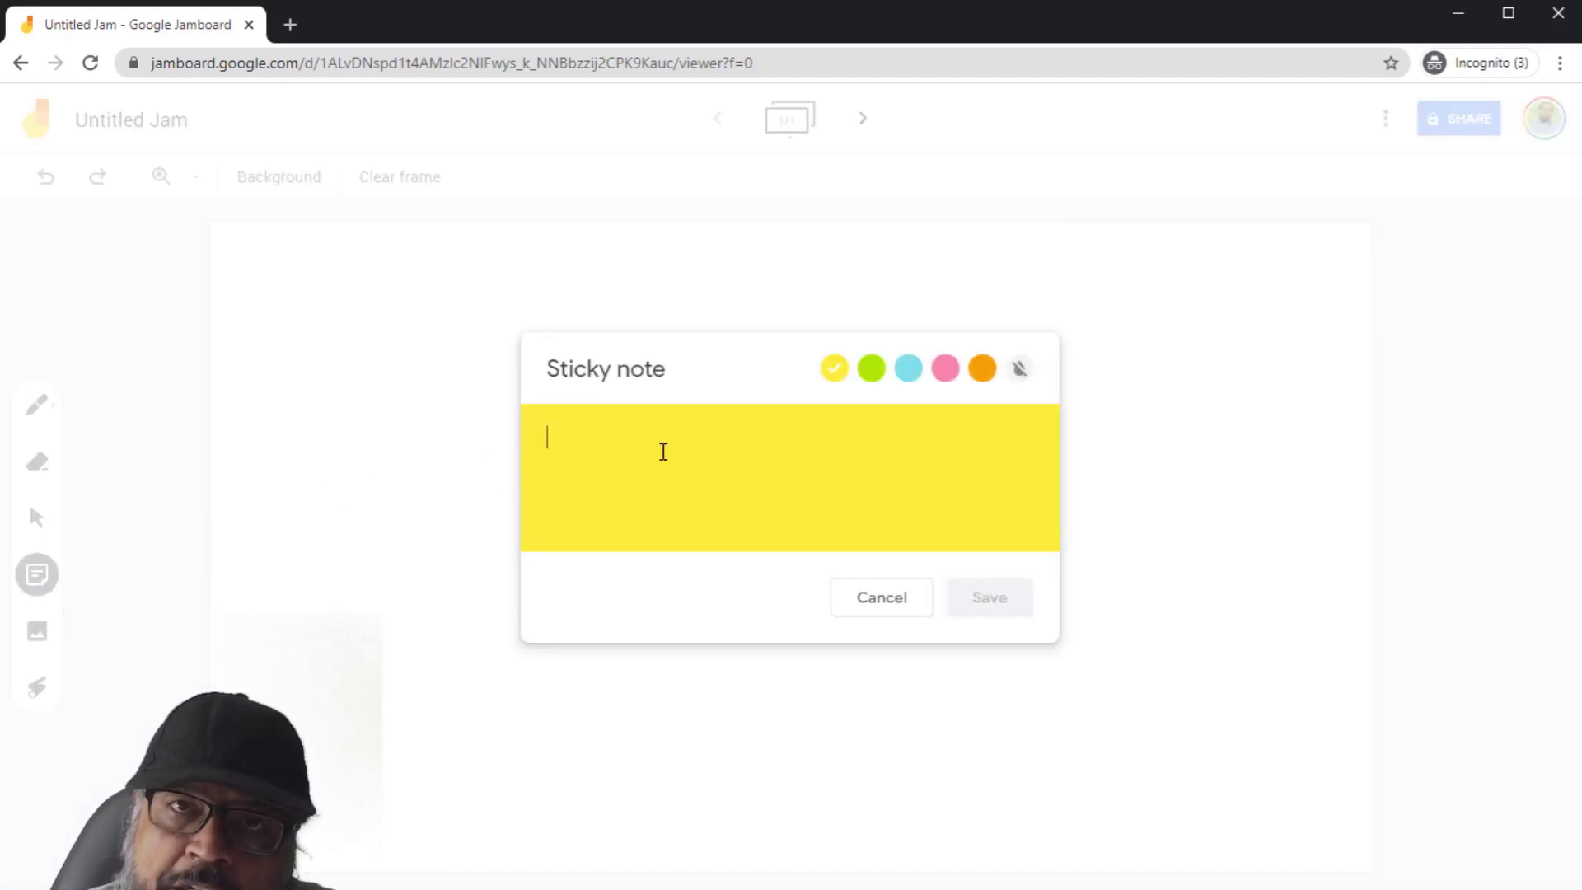
click(945, 369)
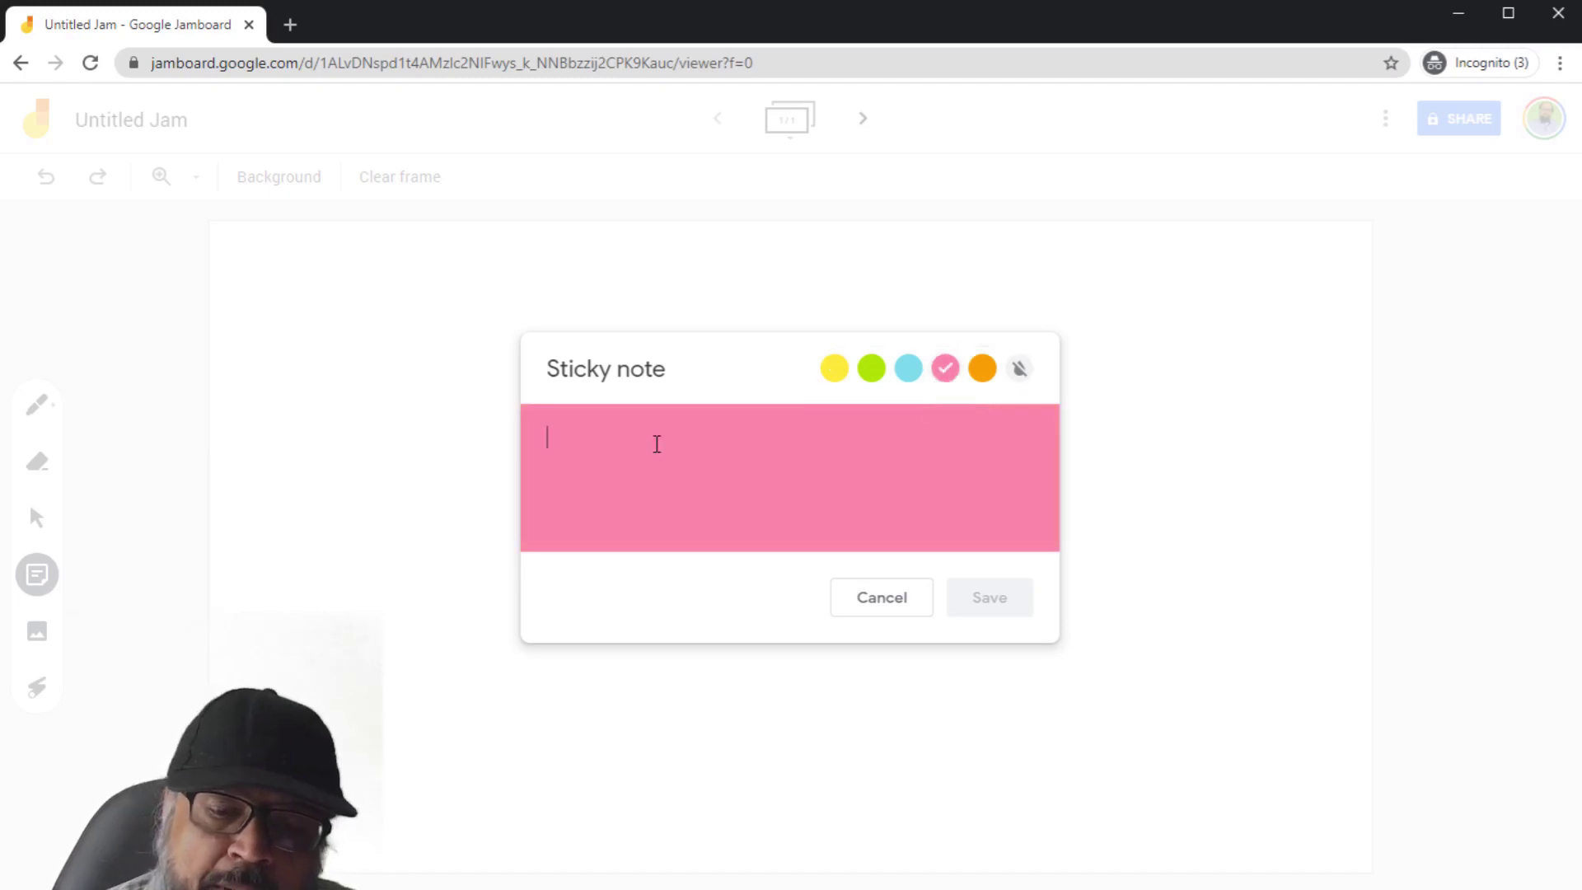
text(note)
click(989, 597)
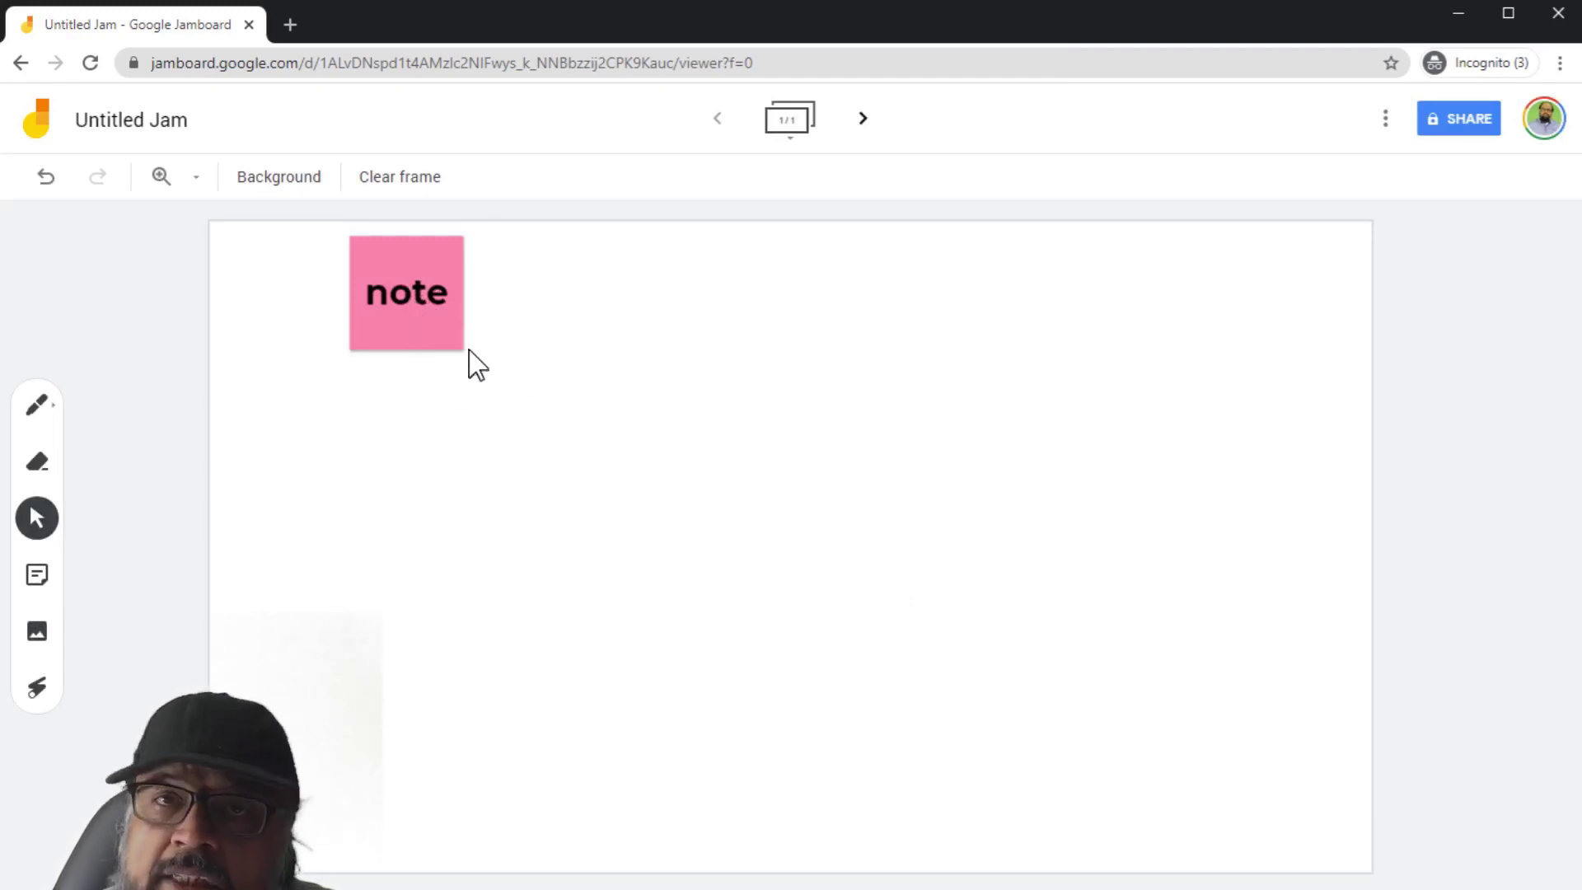
- Point at parts of the frame and the pink note with the laser pointer
click(34, 696)
mouse_move(416, 634)
mouse_down()
mouse_move(403, 448)
mouse_move(455, 423)
mouse_move(491, 469)
mouse_up()
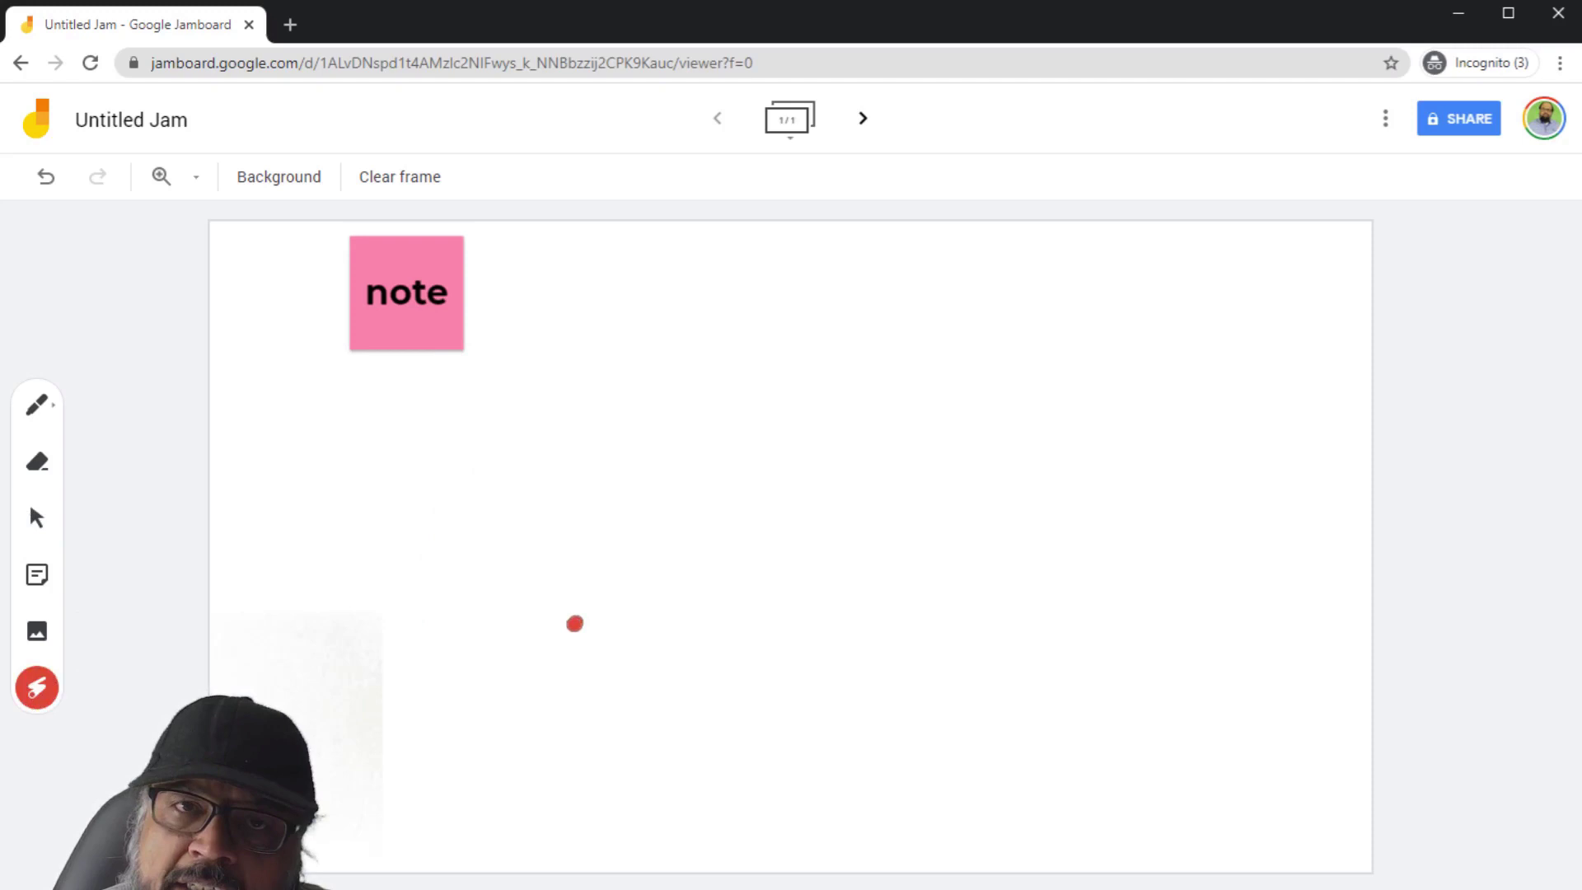
drag(473, 641, 461, 350)
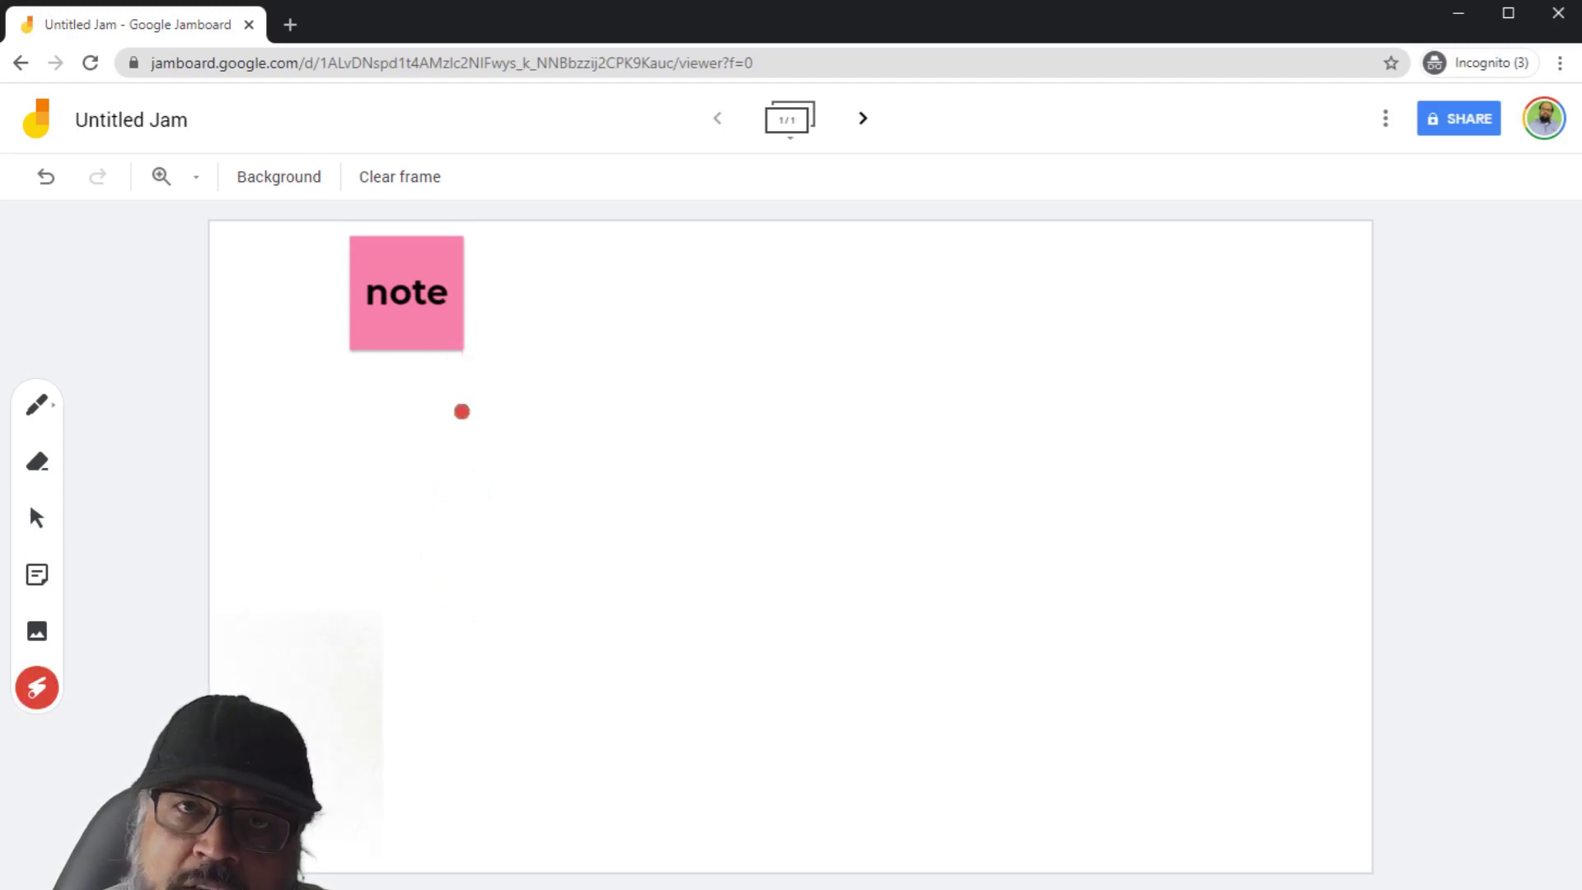
click(36, 517)
click(38, 632)
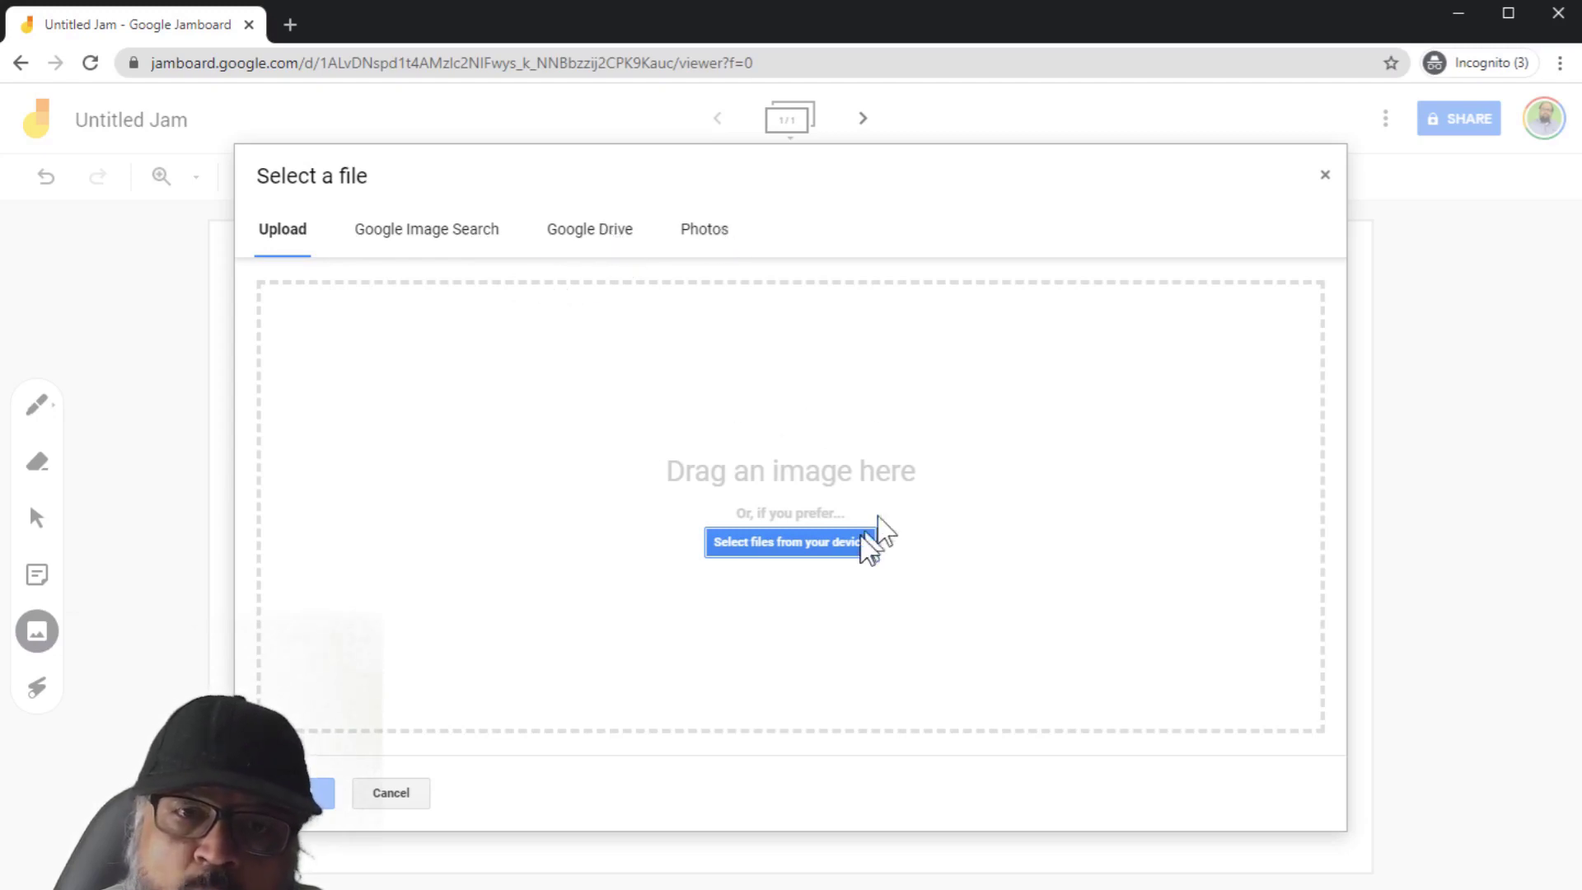
- Insert Activity-1.png from the computer and enlarge it beneath the pink note
click(813, 544)
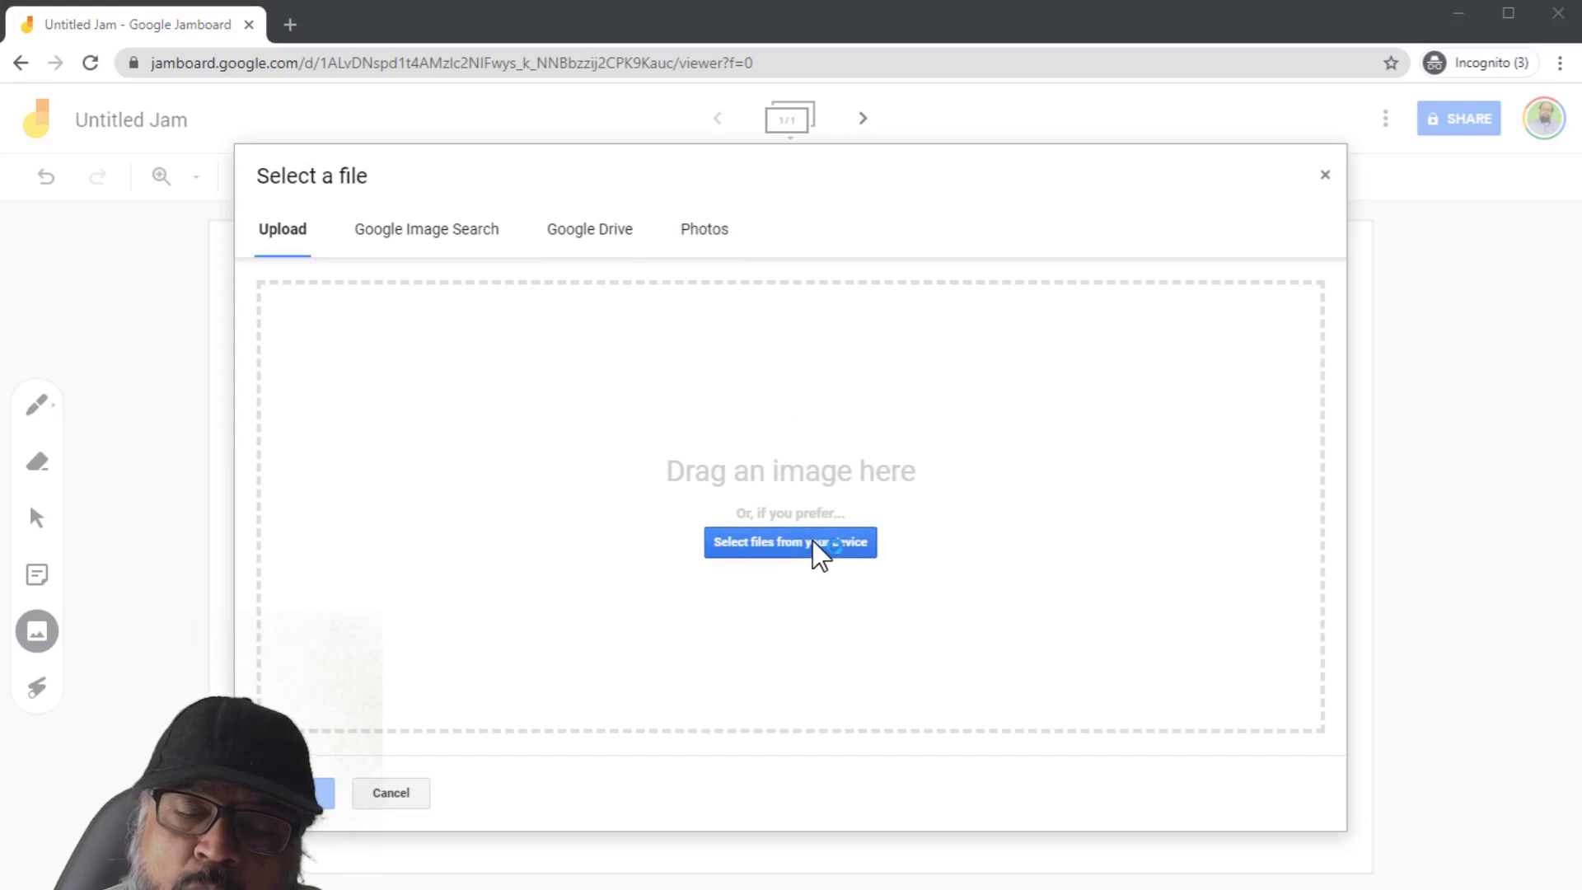
click(610, 181)
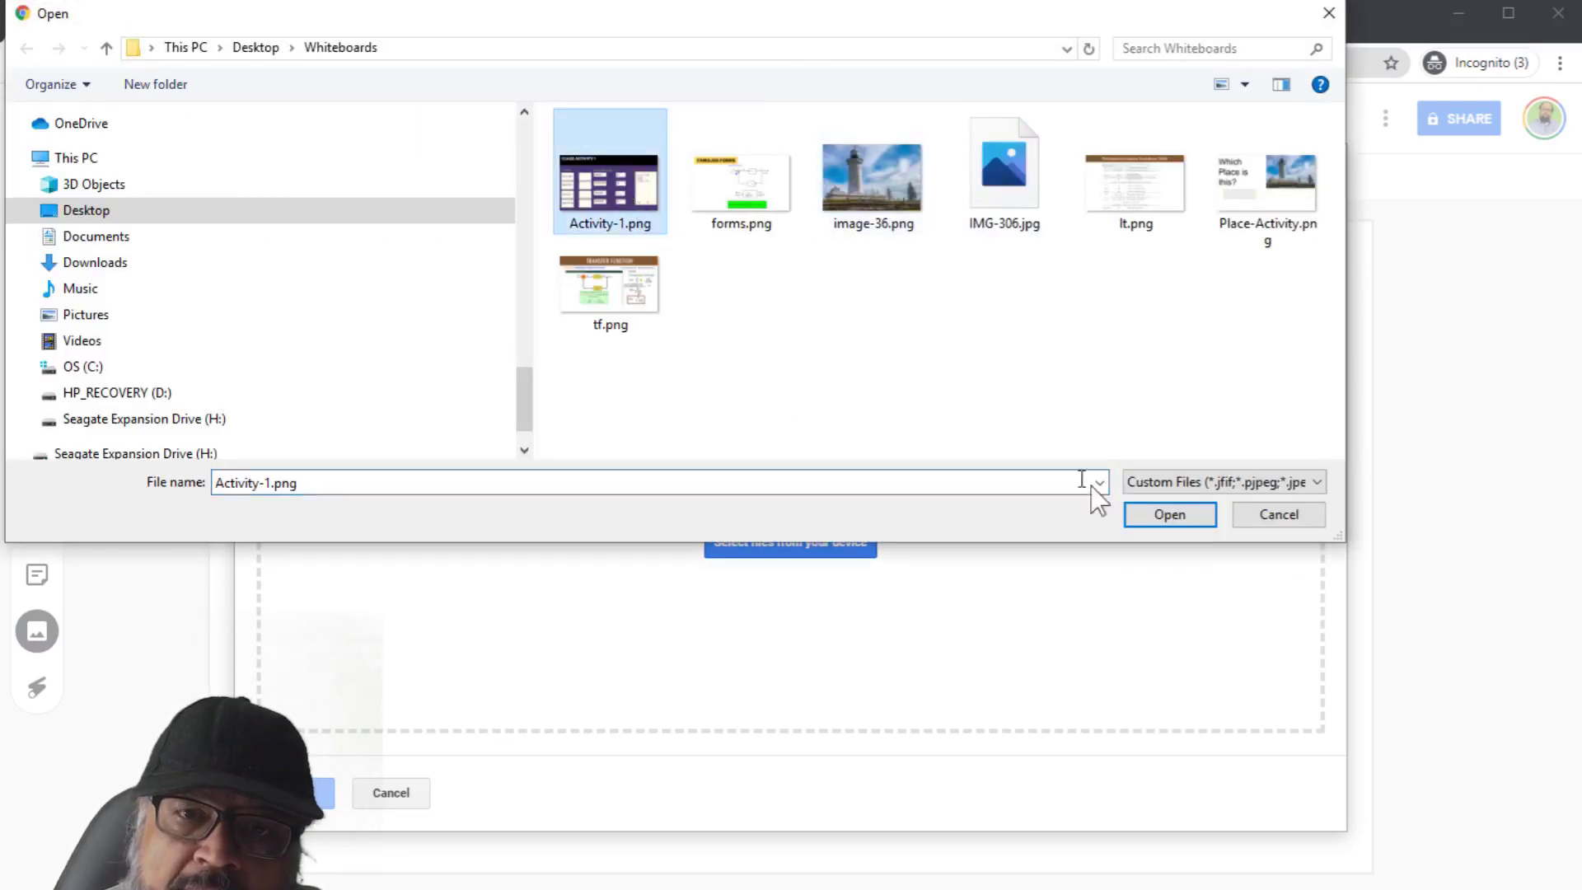
click(1170, 519)
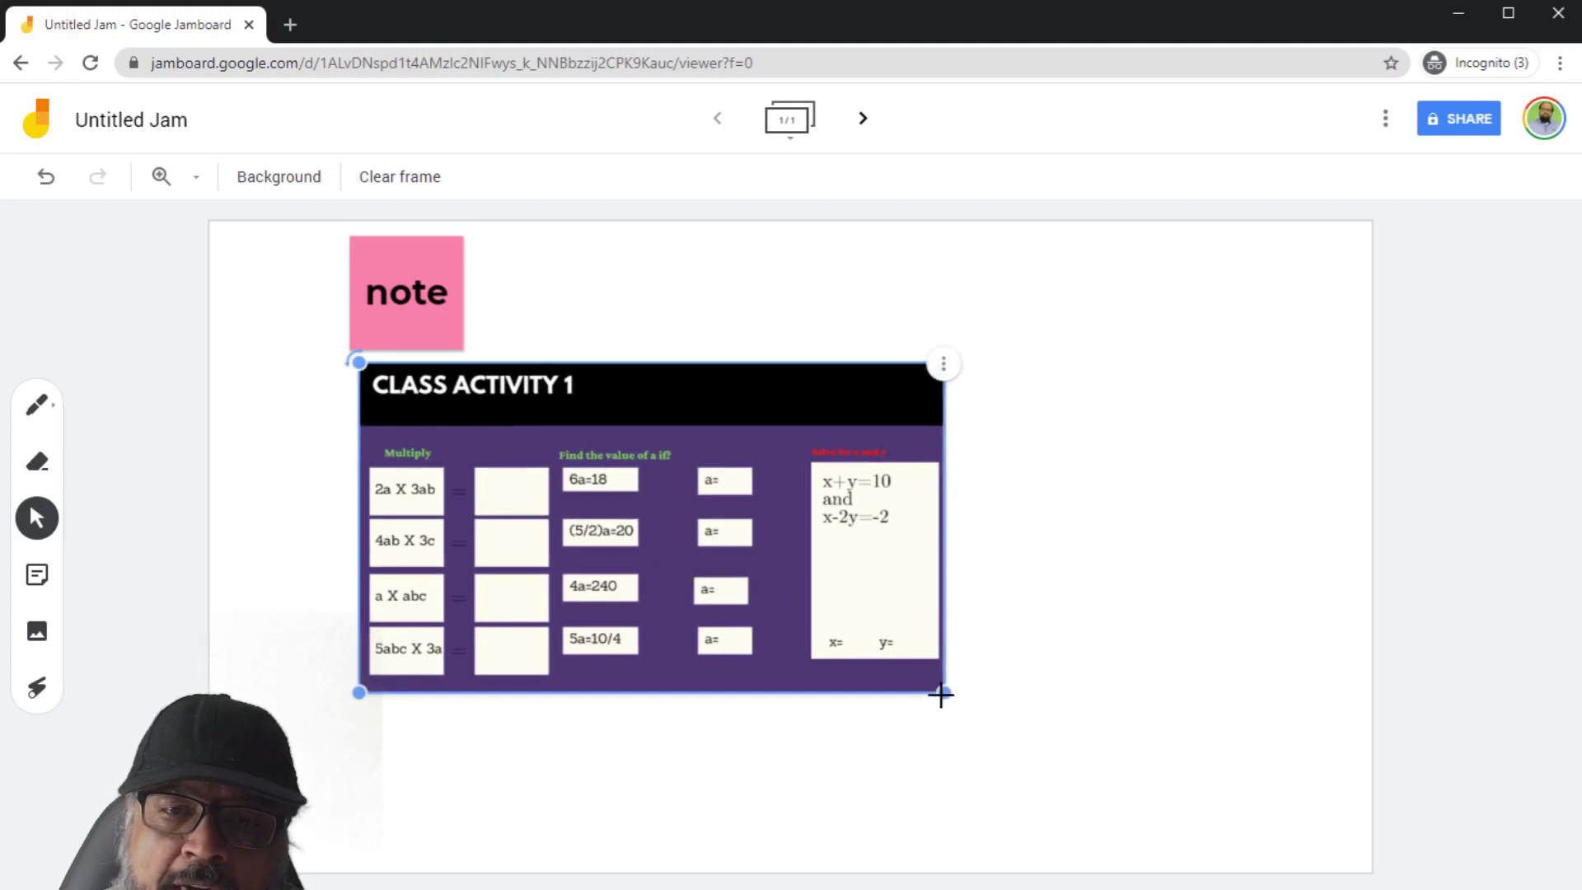
drag(941, 694, 1227, 850)
click(1052, 335)
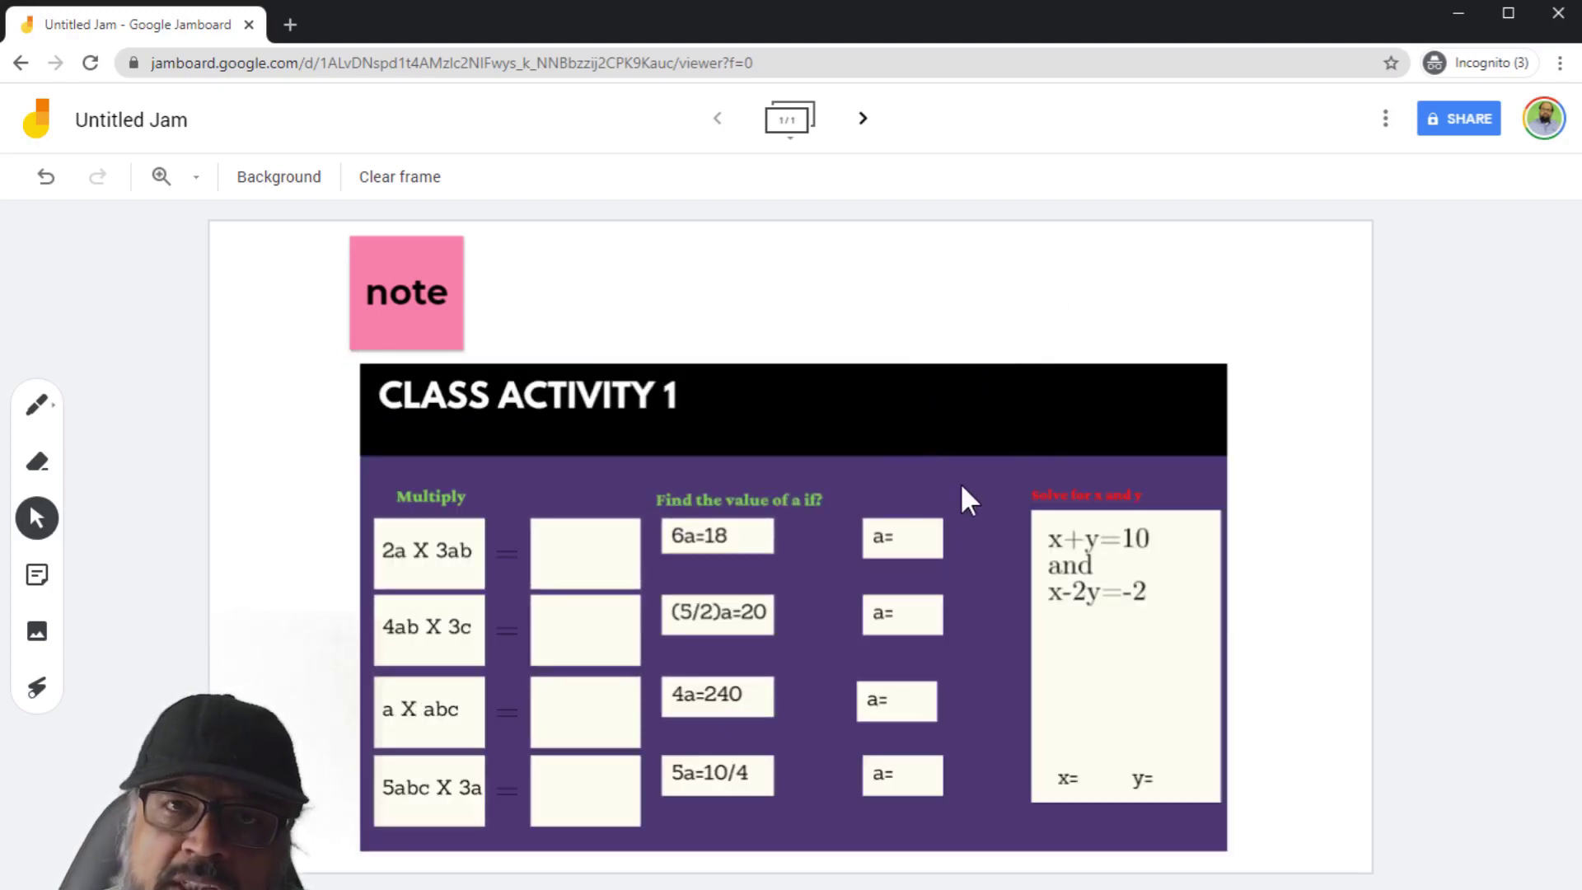
click(1470, 118)
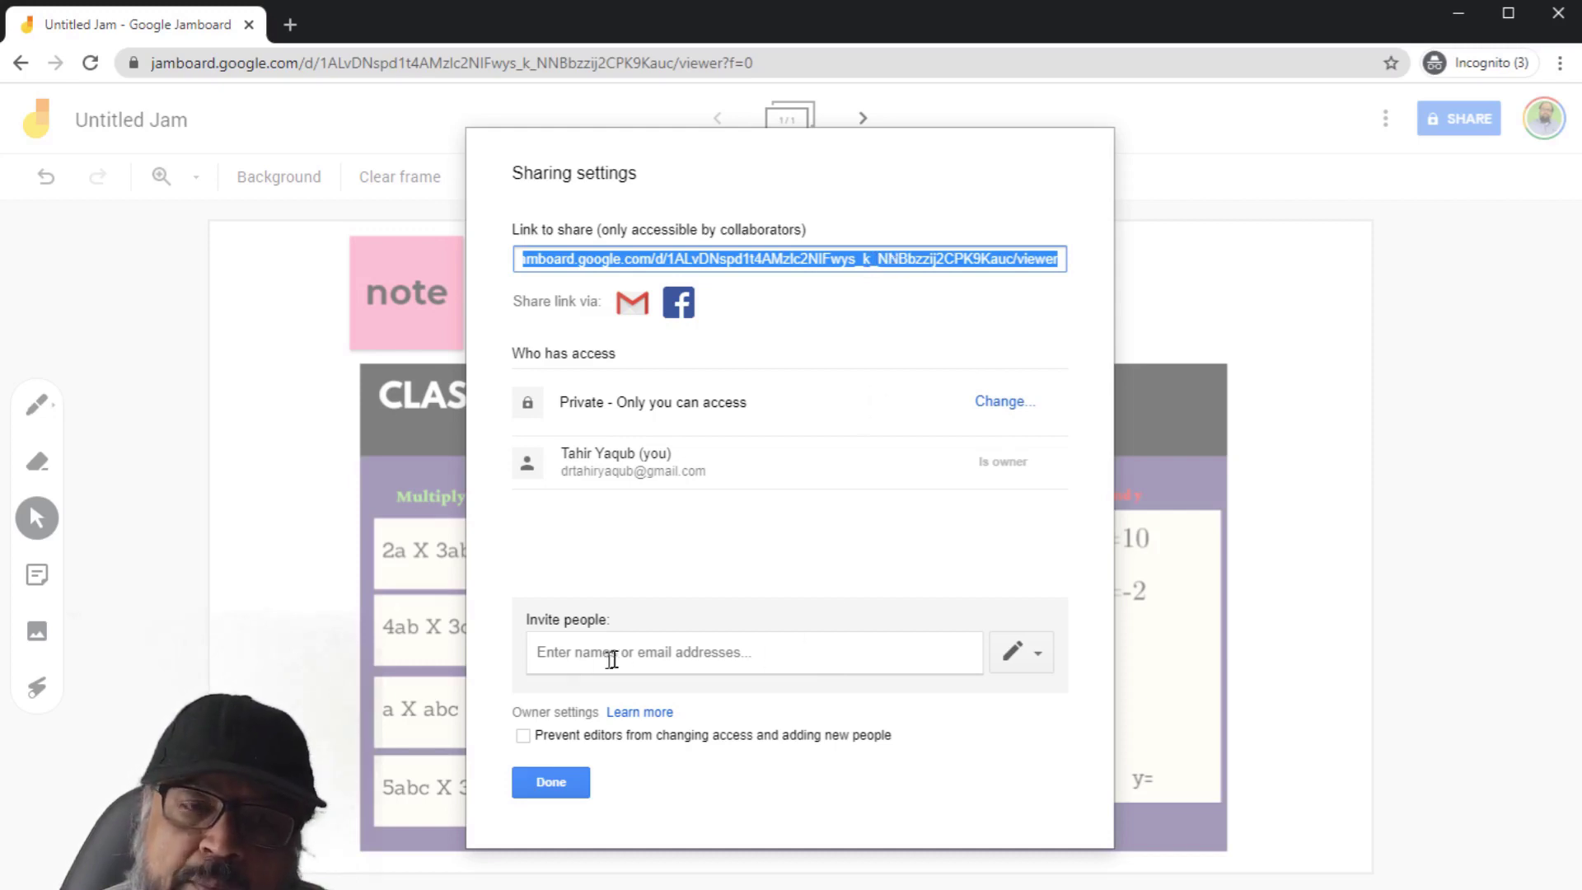
click(563, 787)
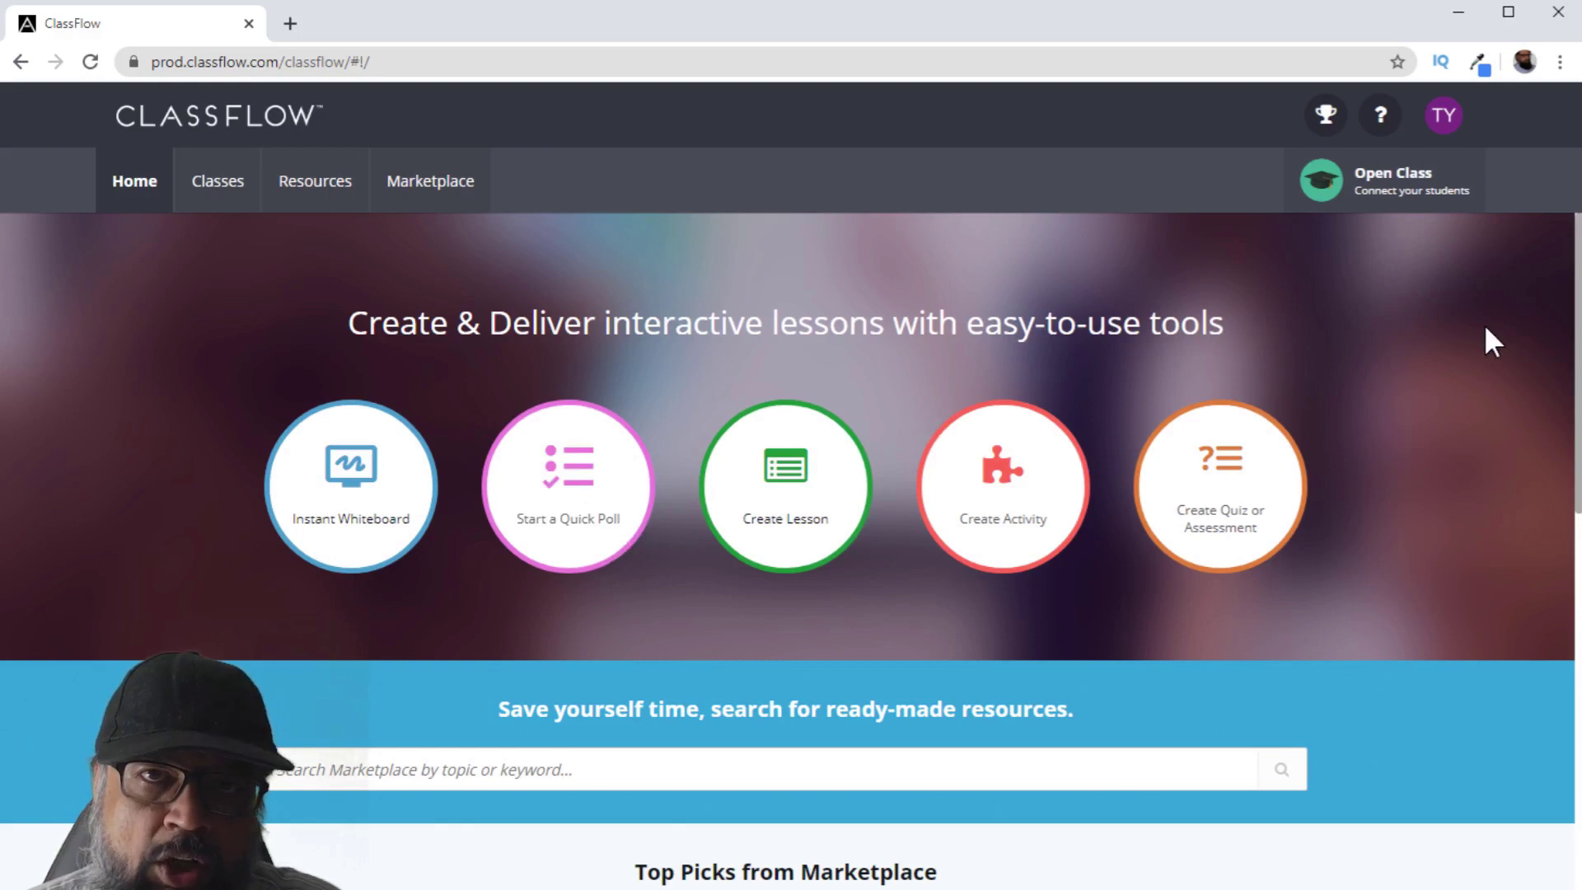
- Launch a blank ClassFlow Instant Whiteboard
click(377, 482)
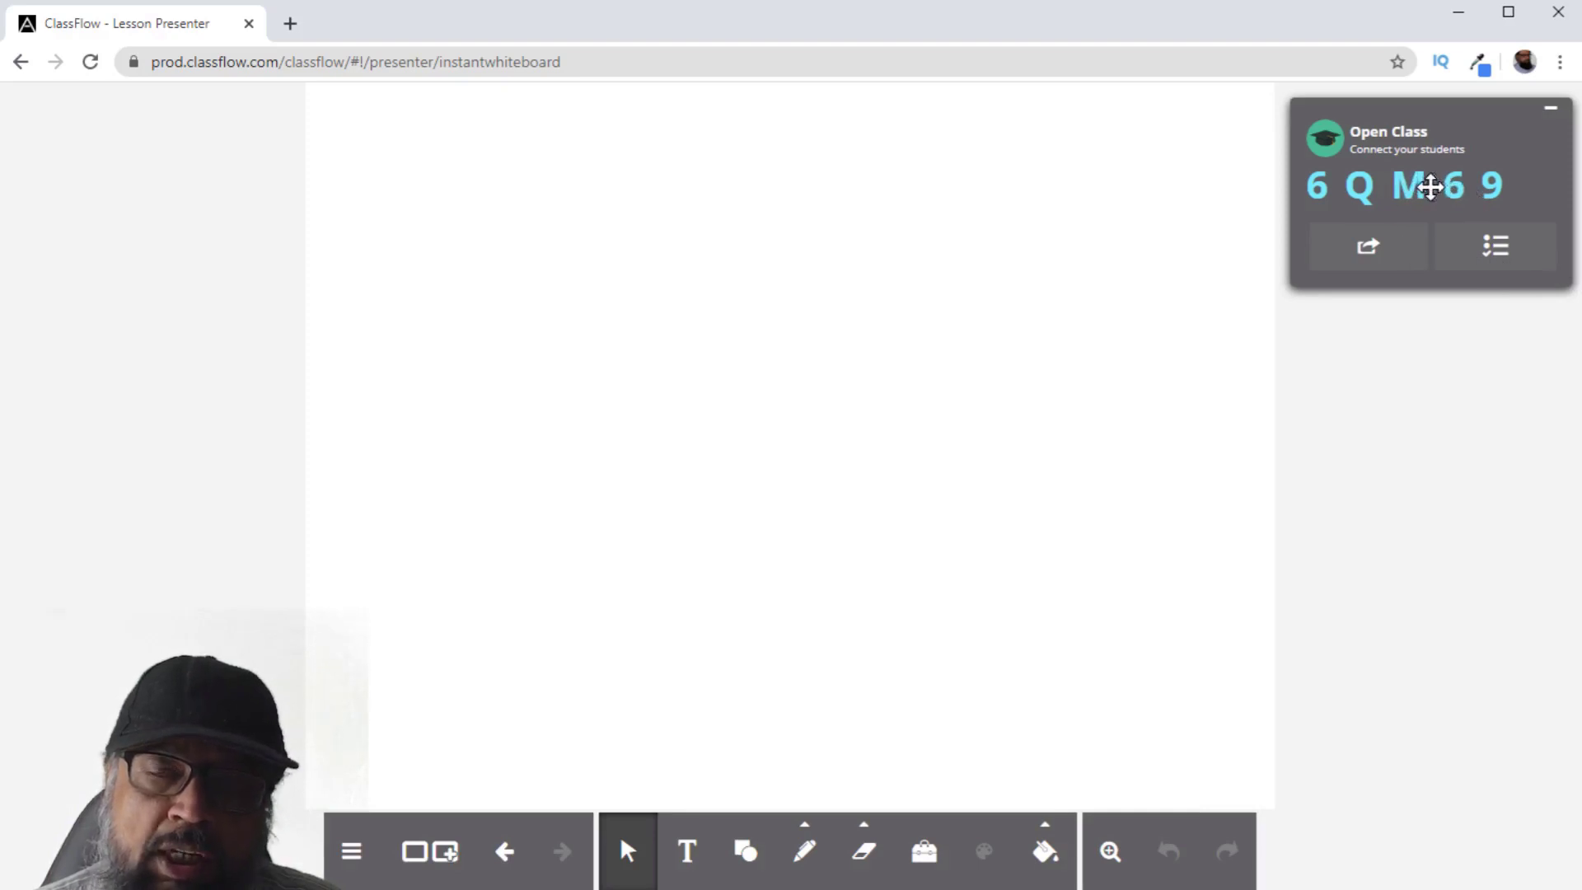
- Hide the Open Class panel and draw a vertical and a horizontal line with the pen
click(1550, 115)
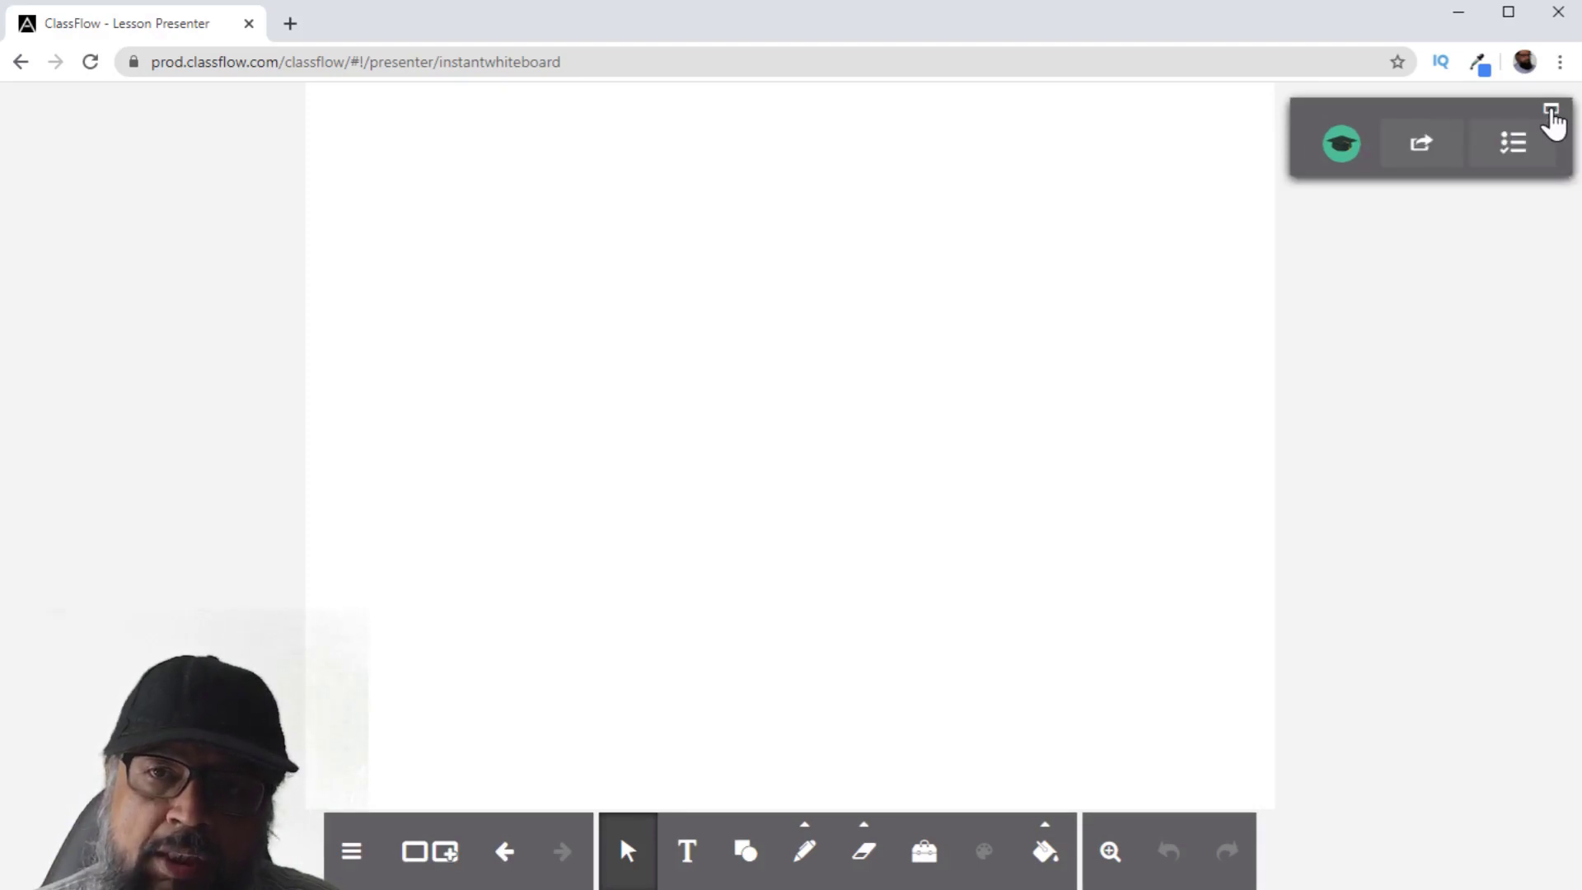
click(803, 850)
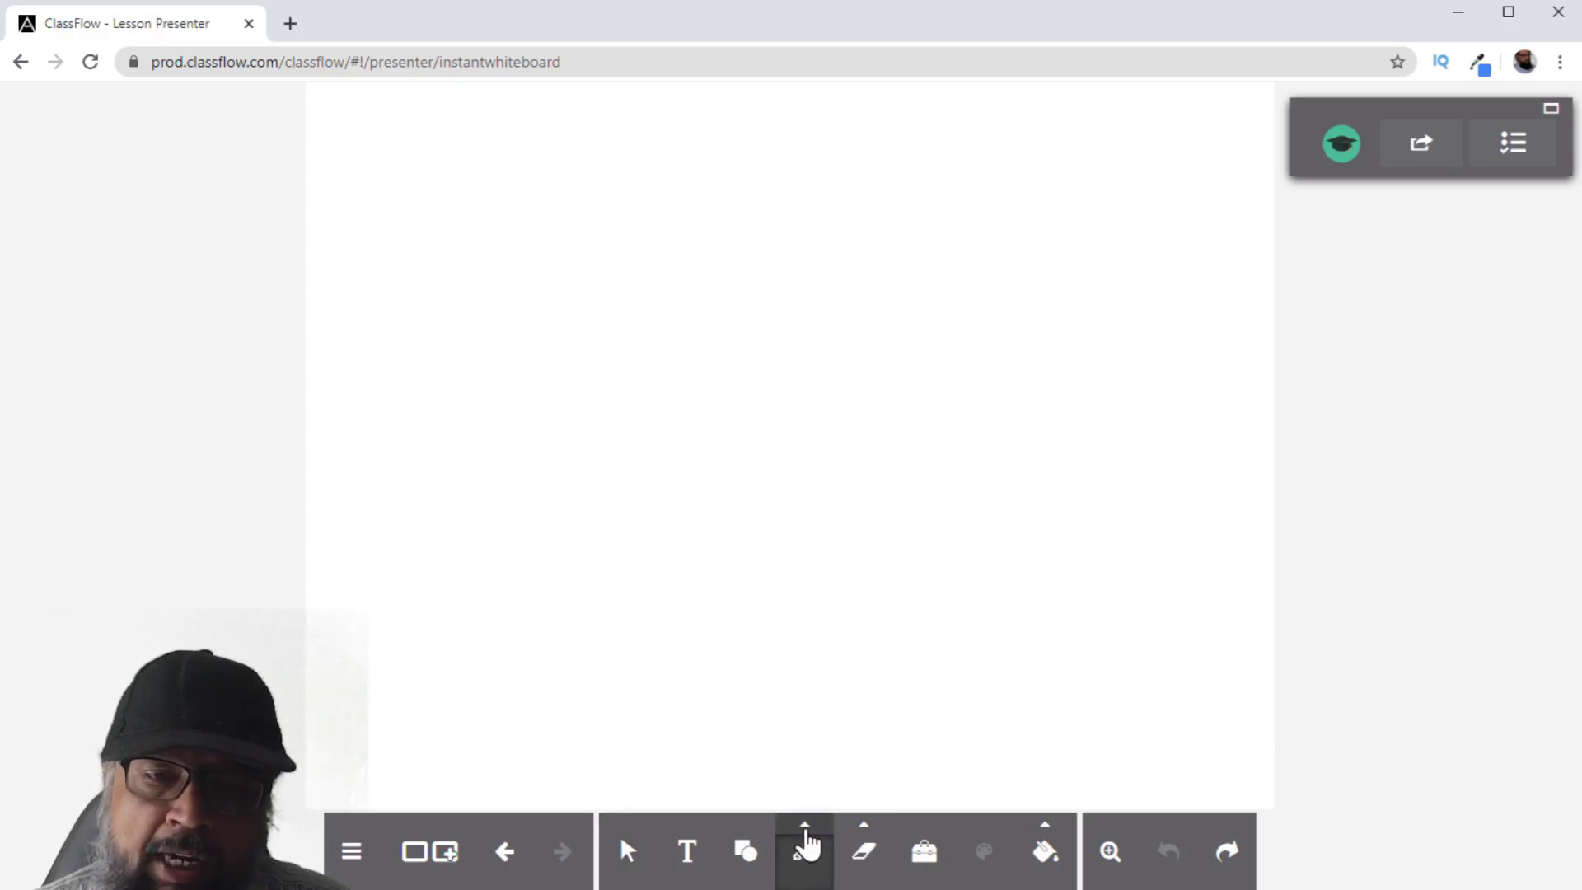
click(804, 826)
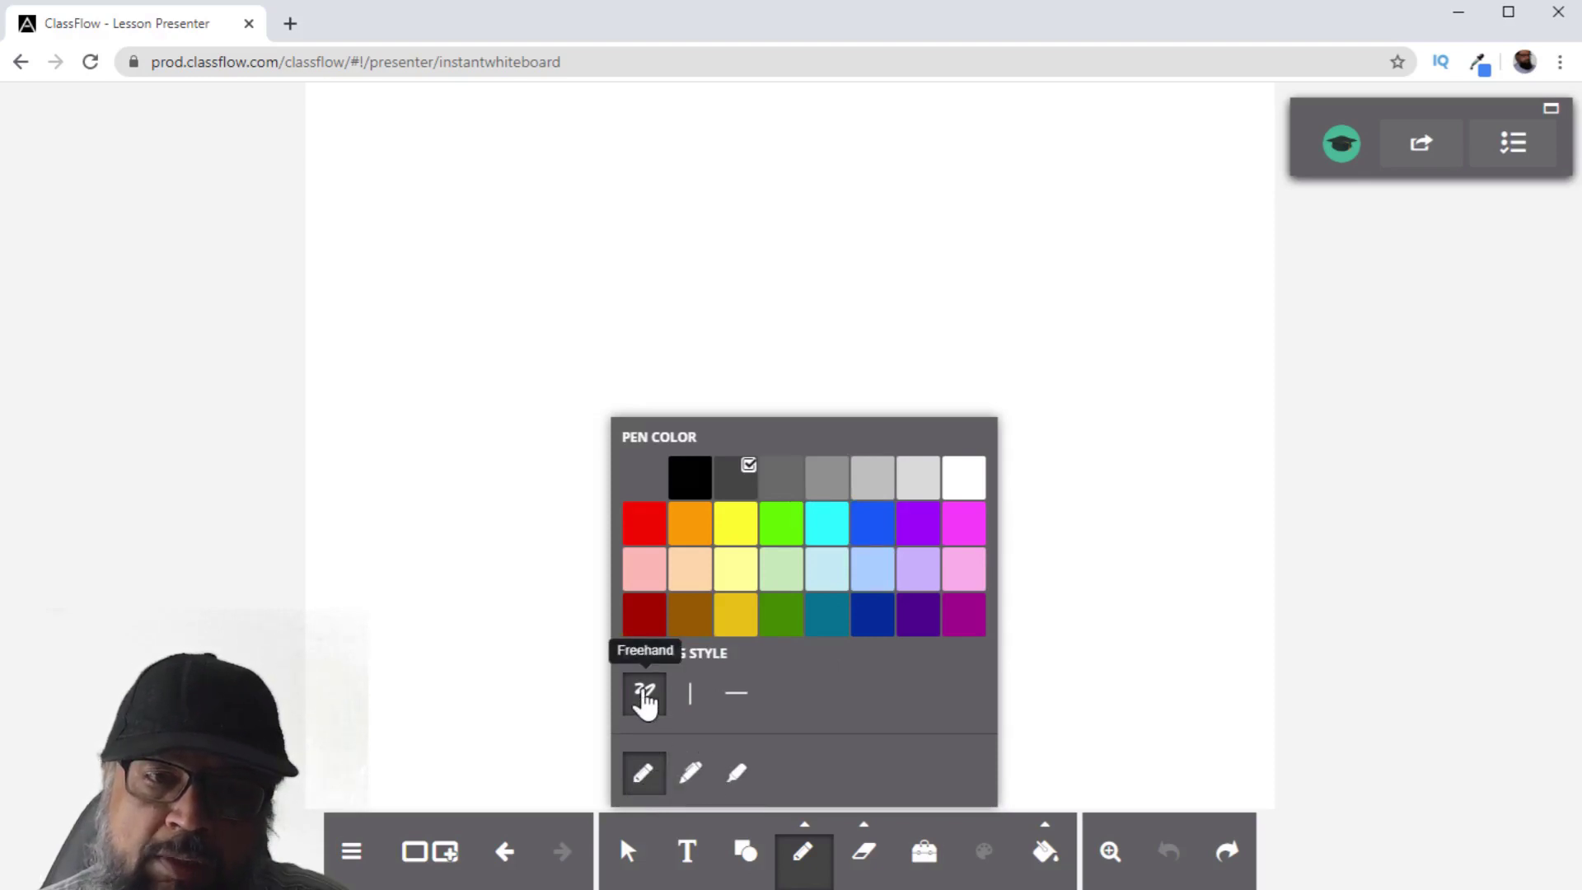
click(687, 696)
drag(445, 155, 442, 460)
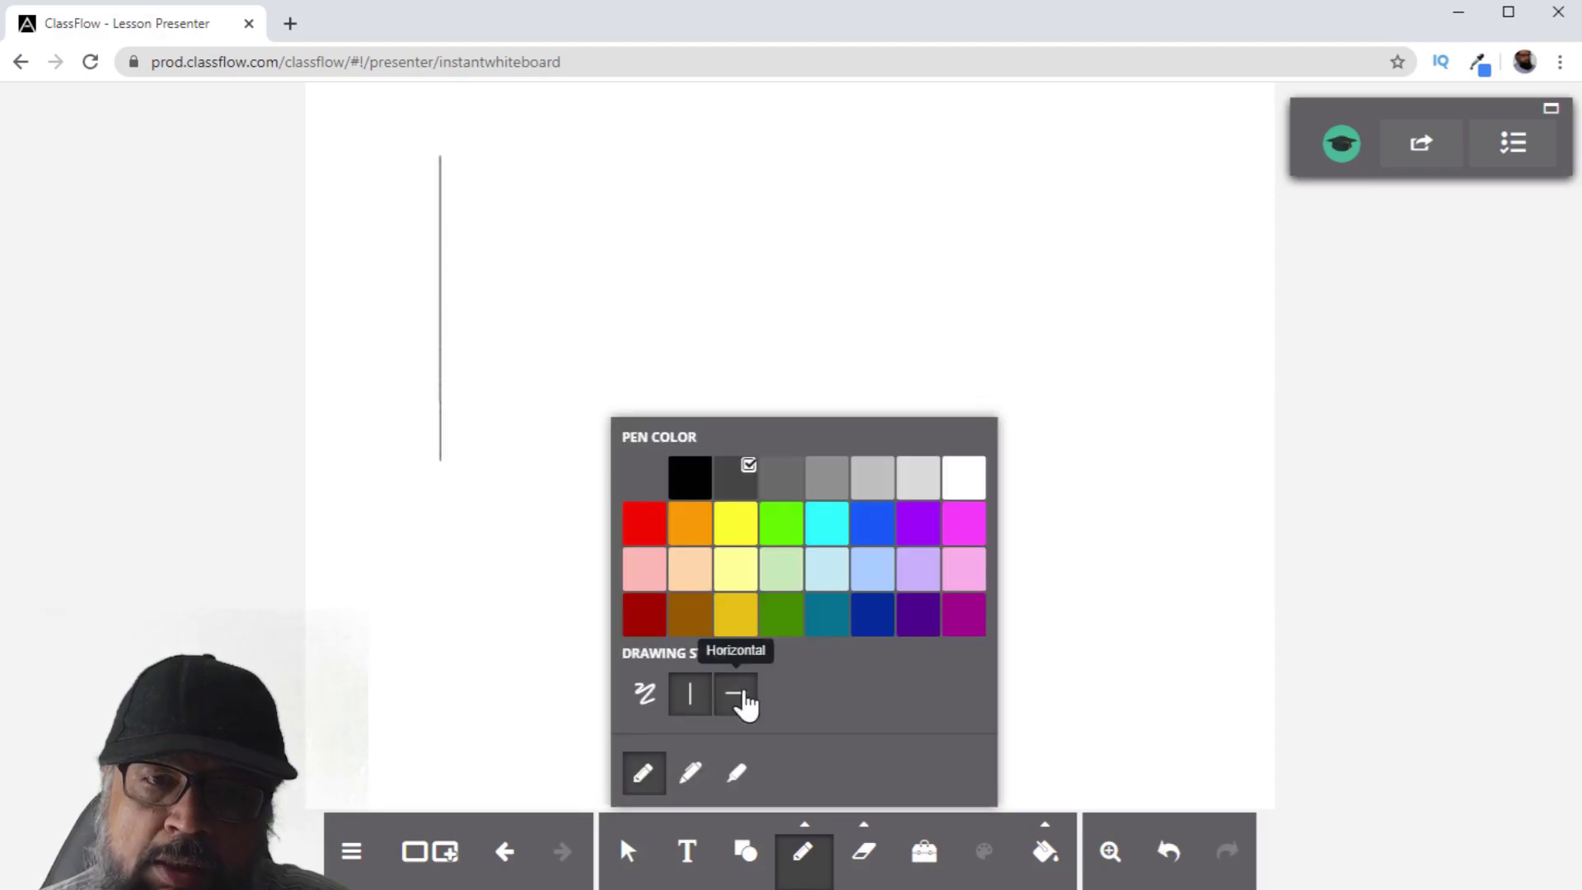
click(738, 699)
click(555, 208)
drag(555, 208, 1124, 240)
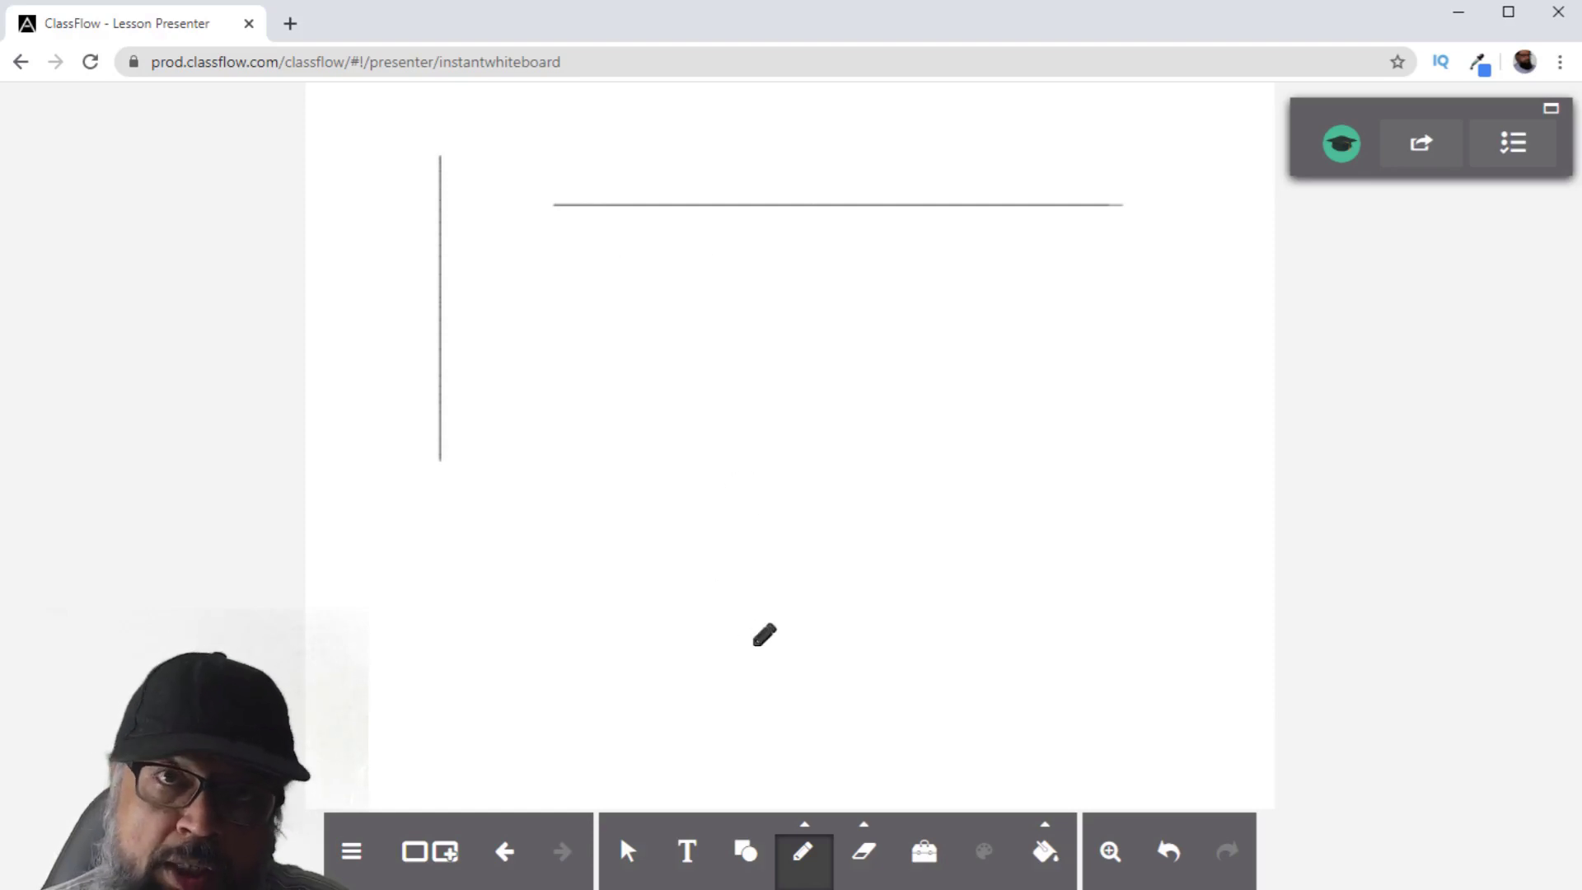
- Draw a thick blue bar under the top line using the blue pen at 19px
click(803, 851)
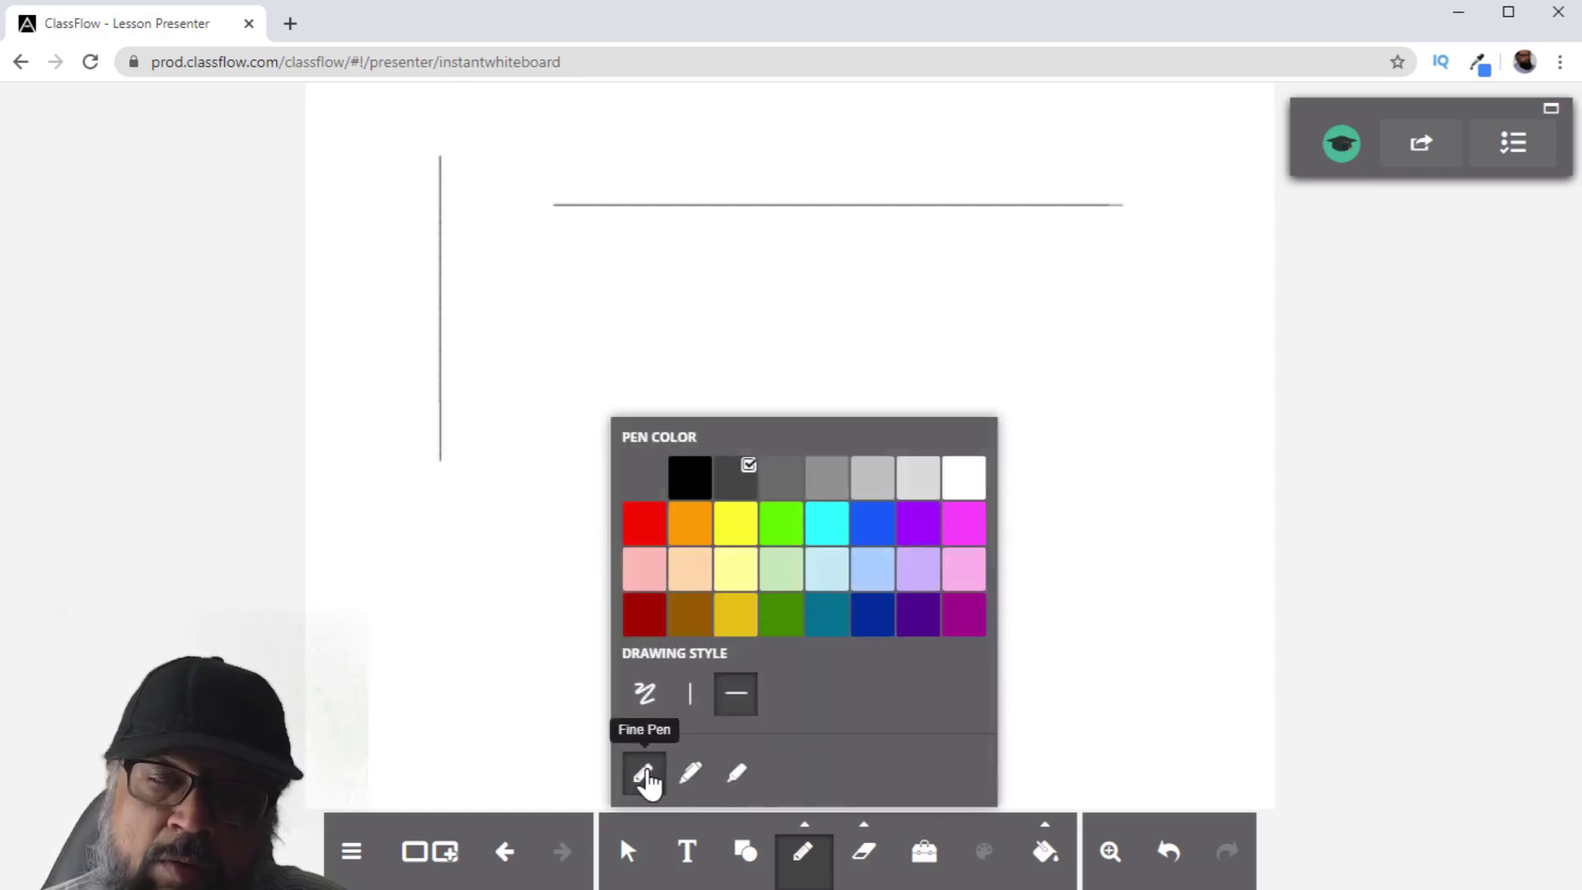
click(646, 779)
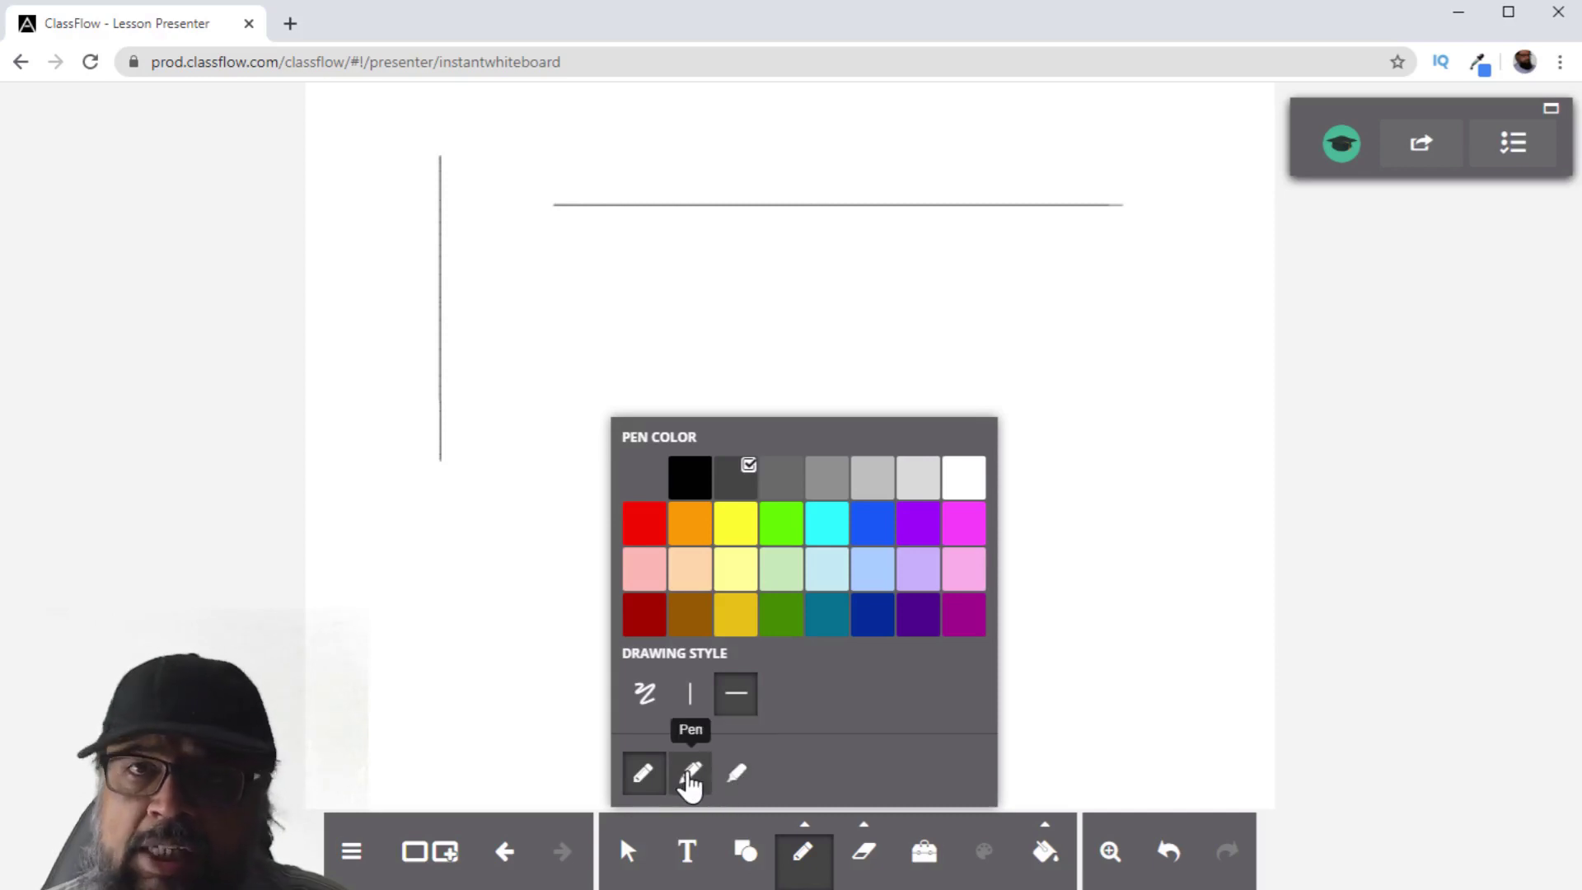
click(690, 775)
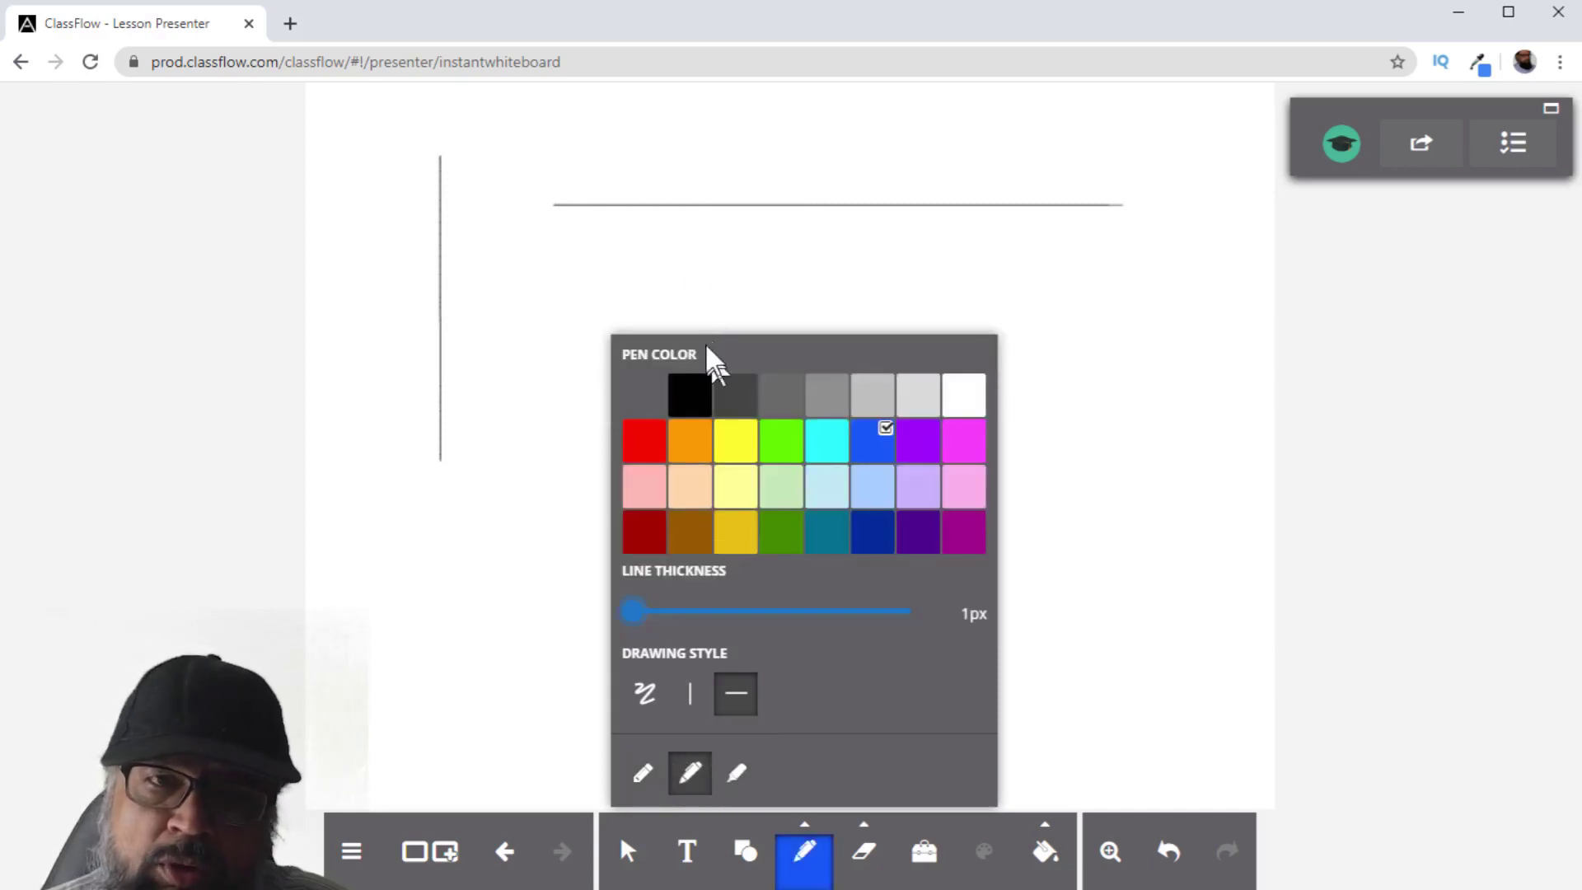
drag(628, 232, 789, 245)
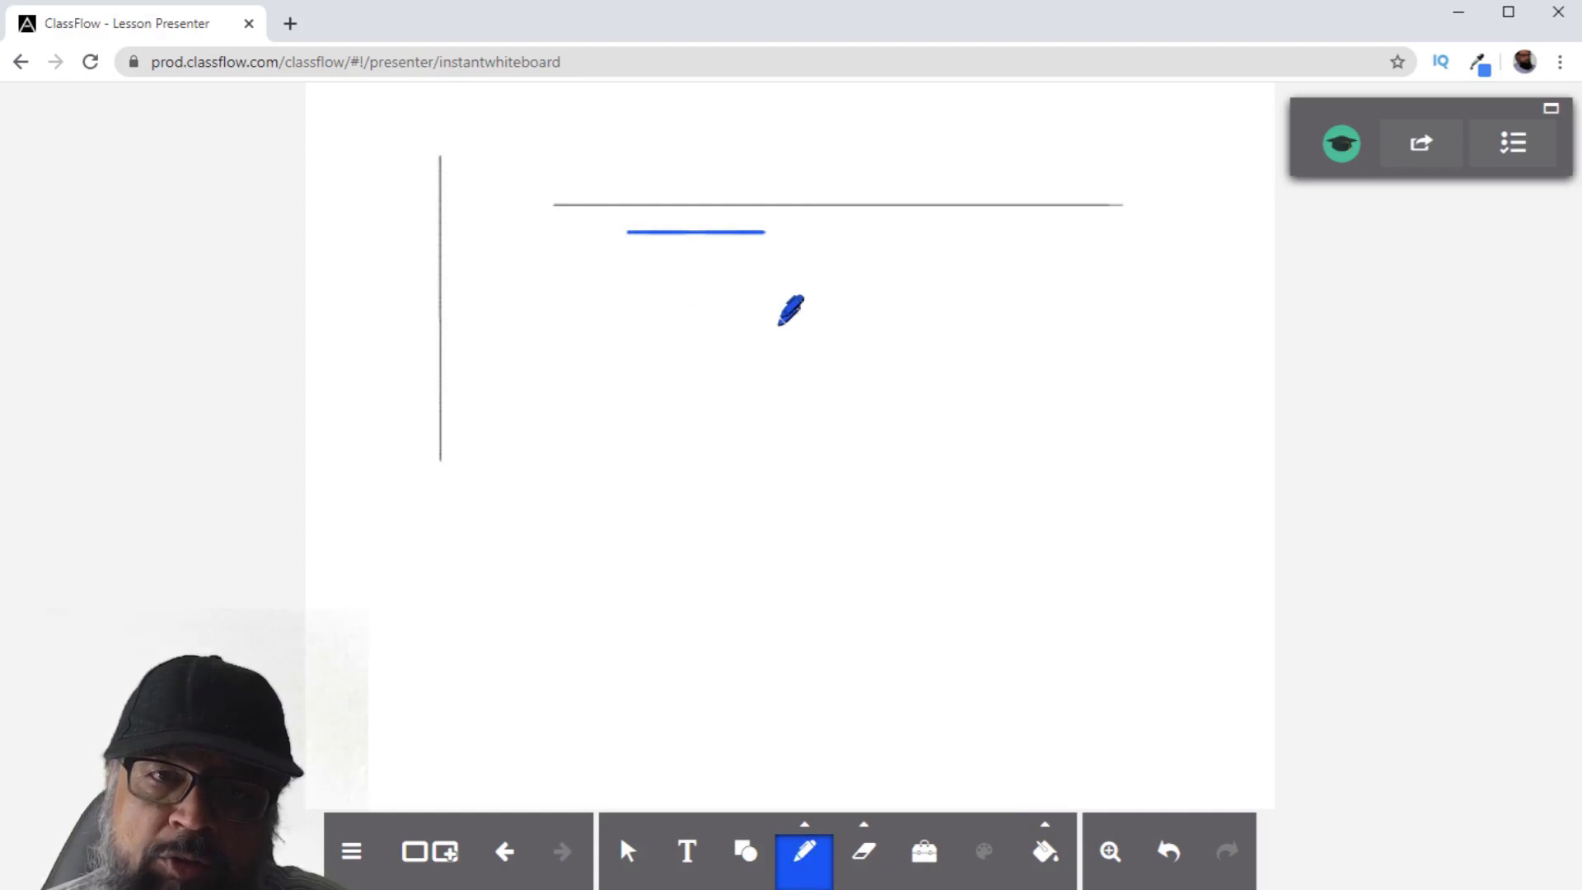
key(ctrl+z)
click(804, 851)
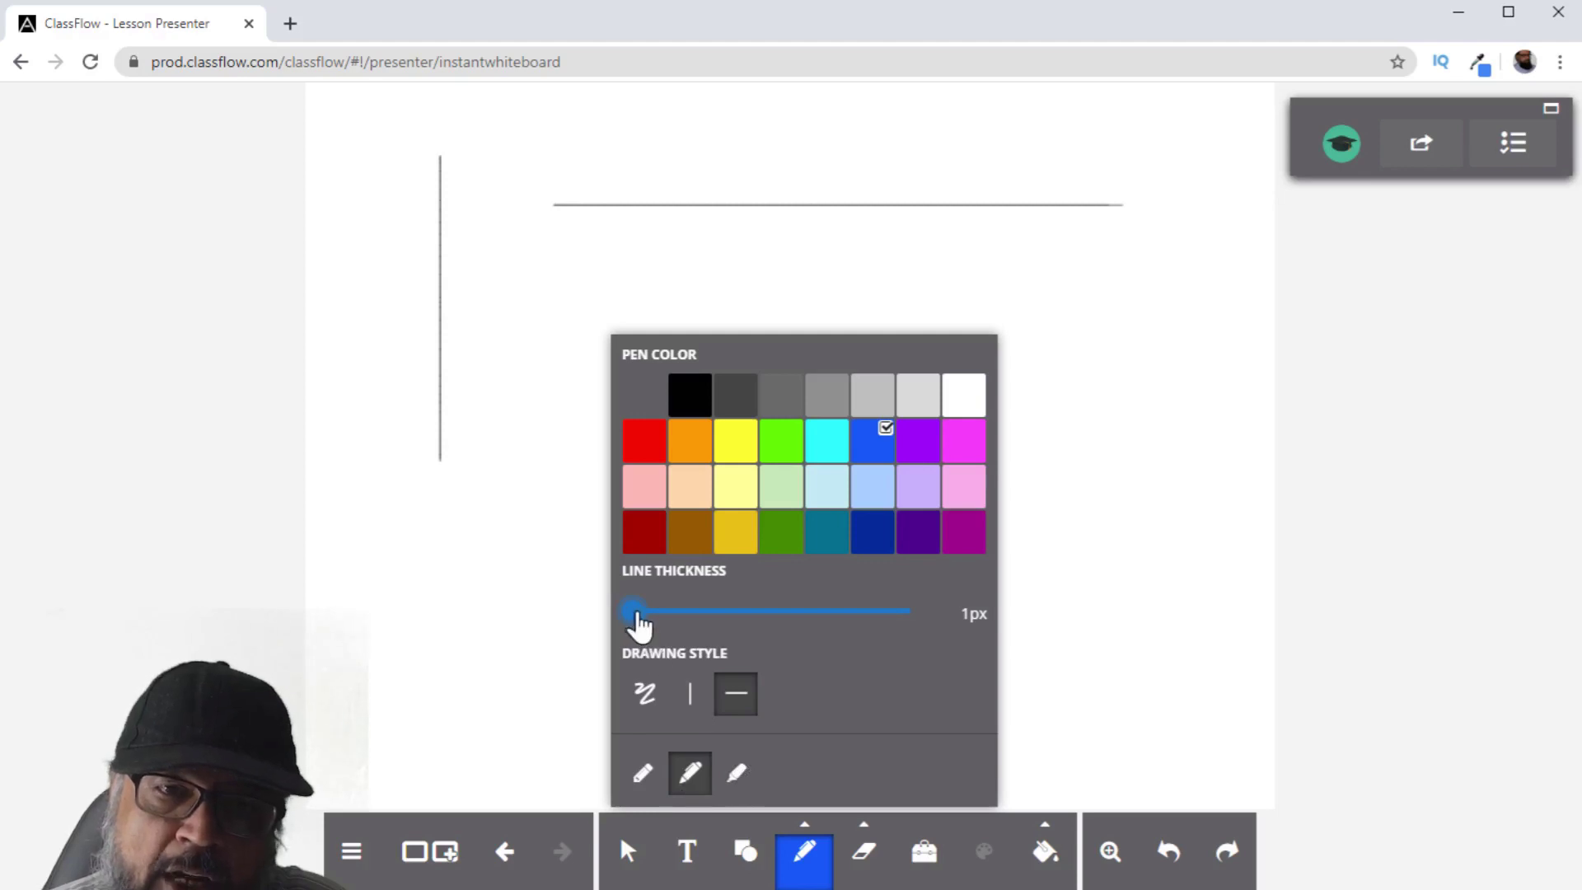
drag(633, 611, 886, 628)
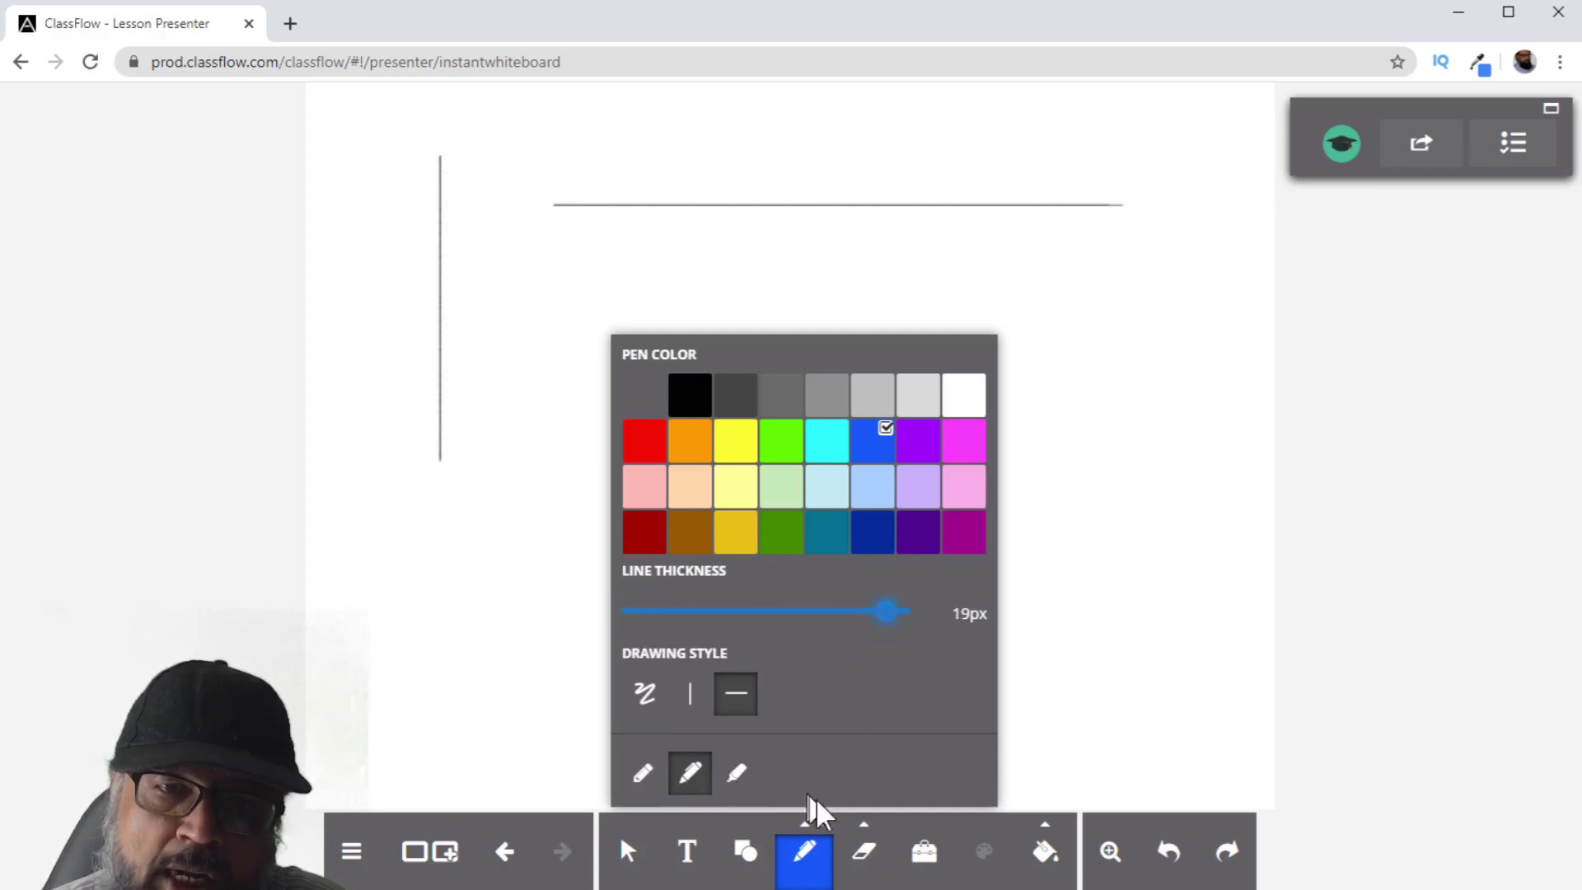
drag(553, 281, 1064, 299)
- Draw a thin grey line below the blue bar with the fine pen
click(804, 851)
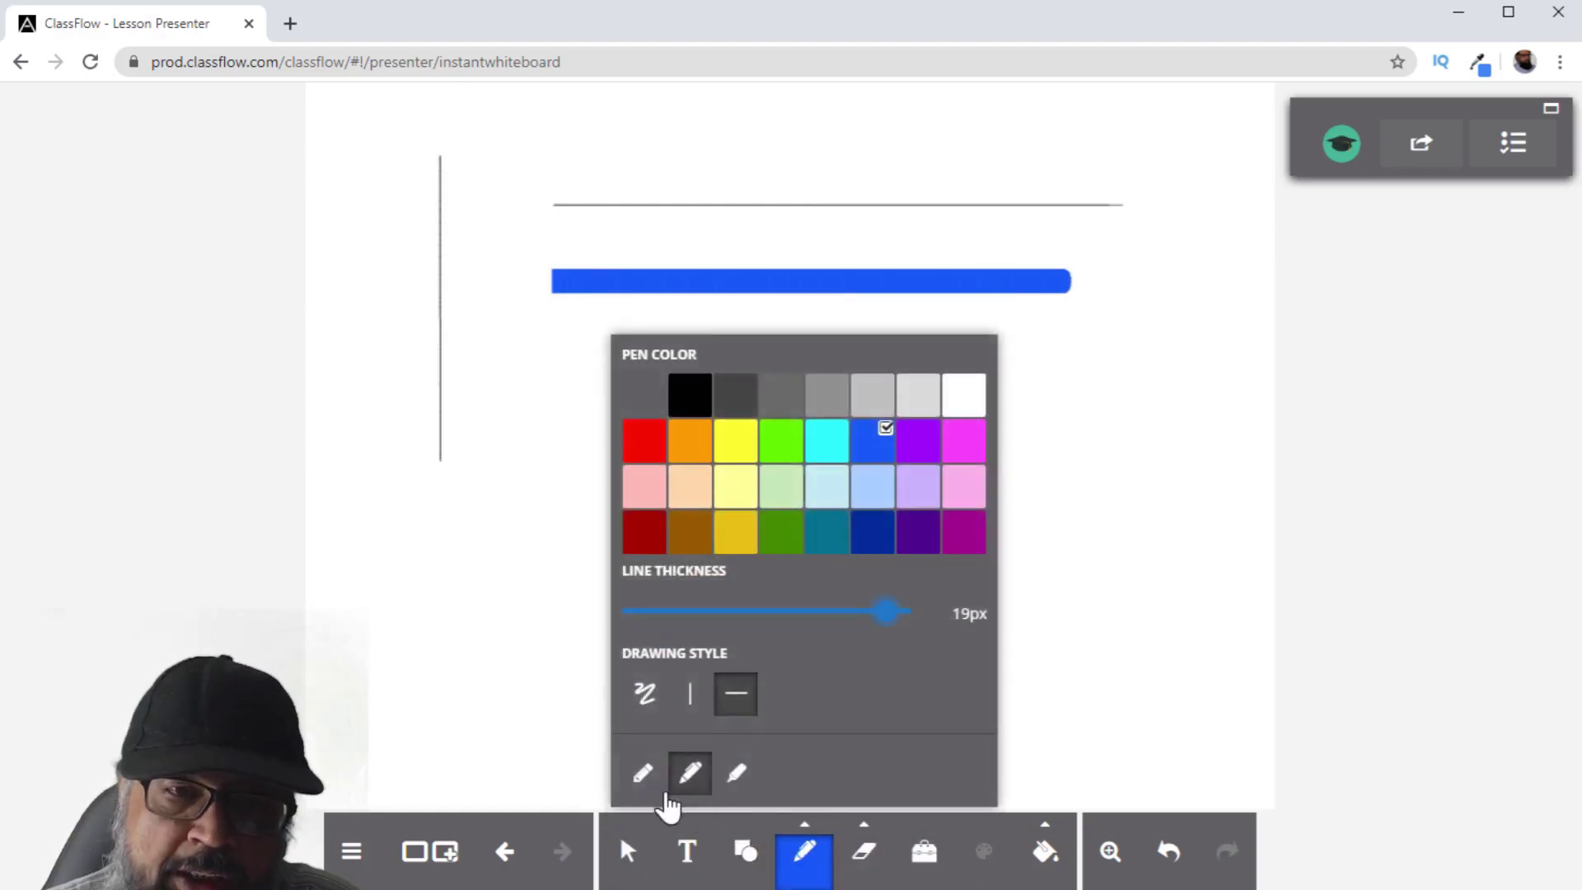
click(644, 774)
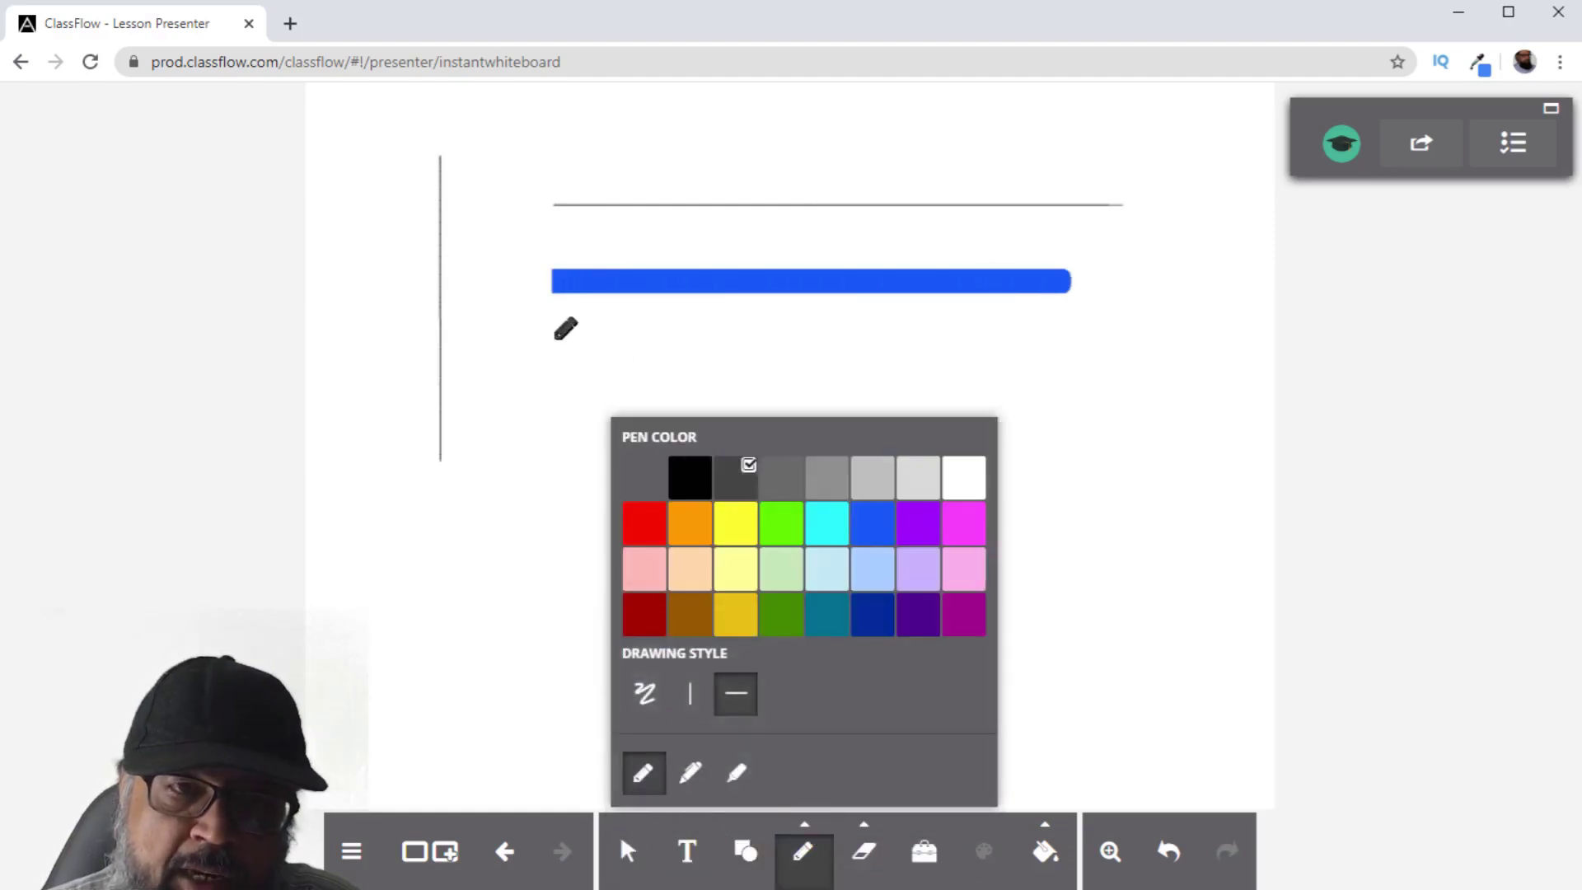
drag(553, 336, 988, 338)
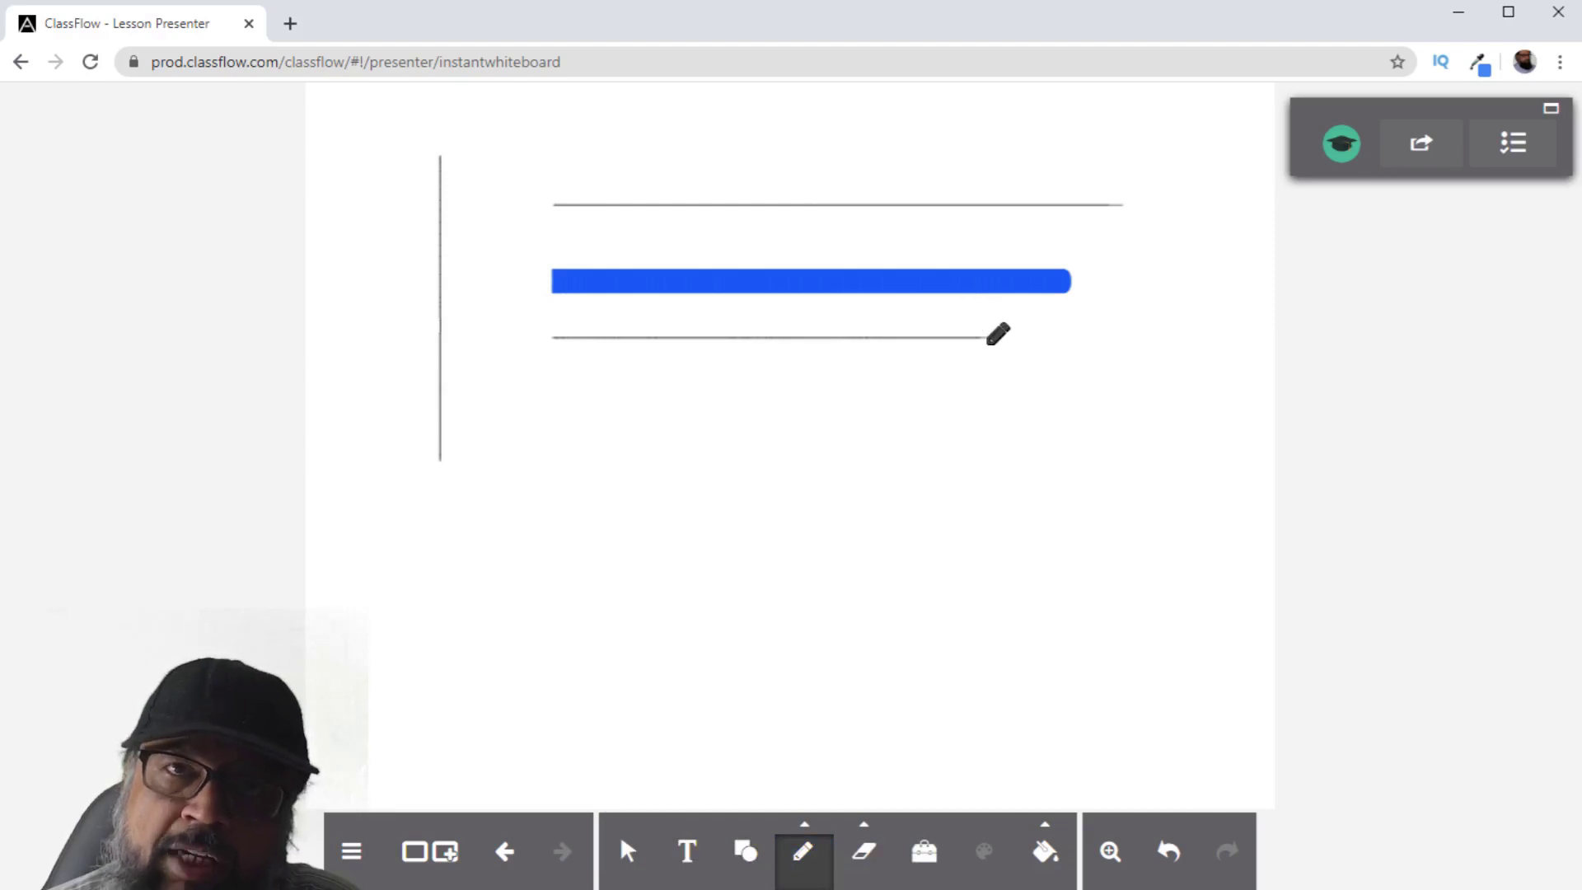
- Handwrite the blue fractions 3/2 and 5/6 with the freehand pen
click(804, 851)
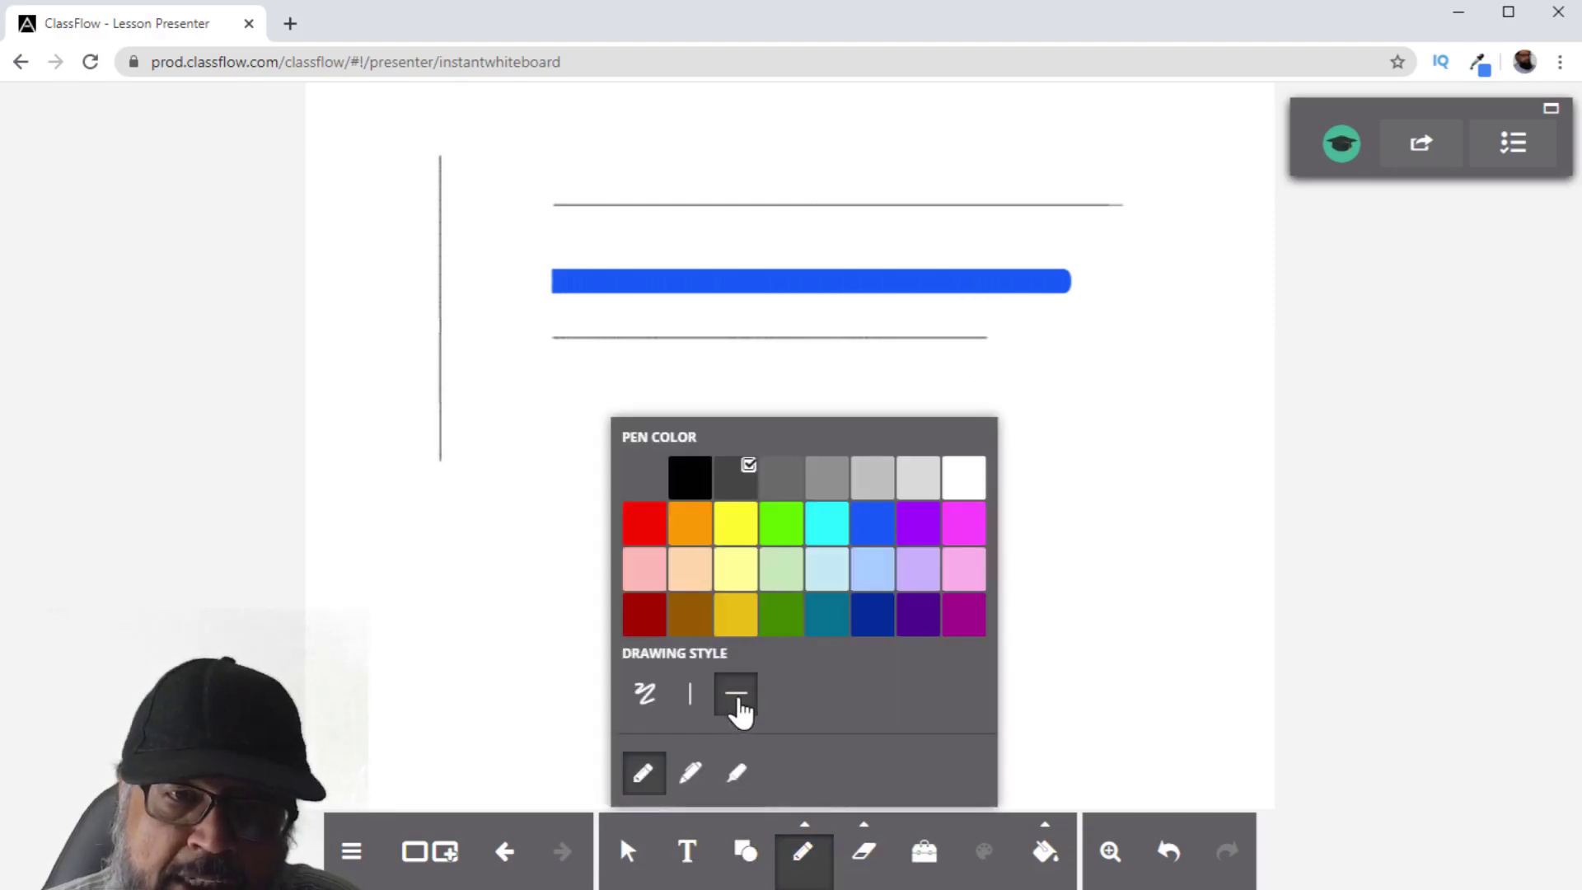
click(645, 700)
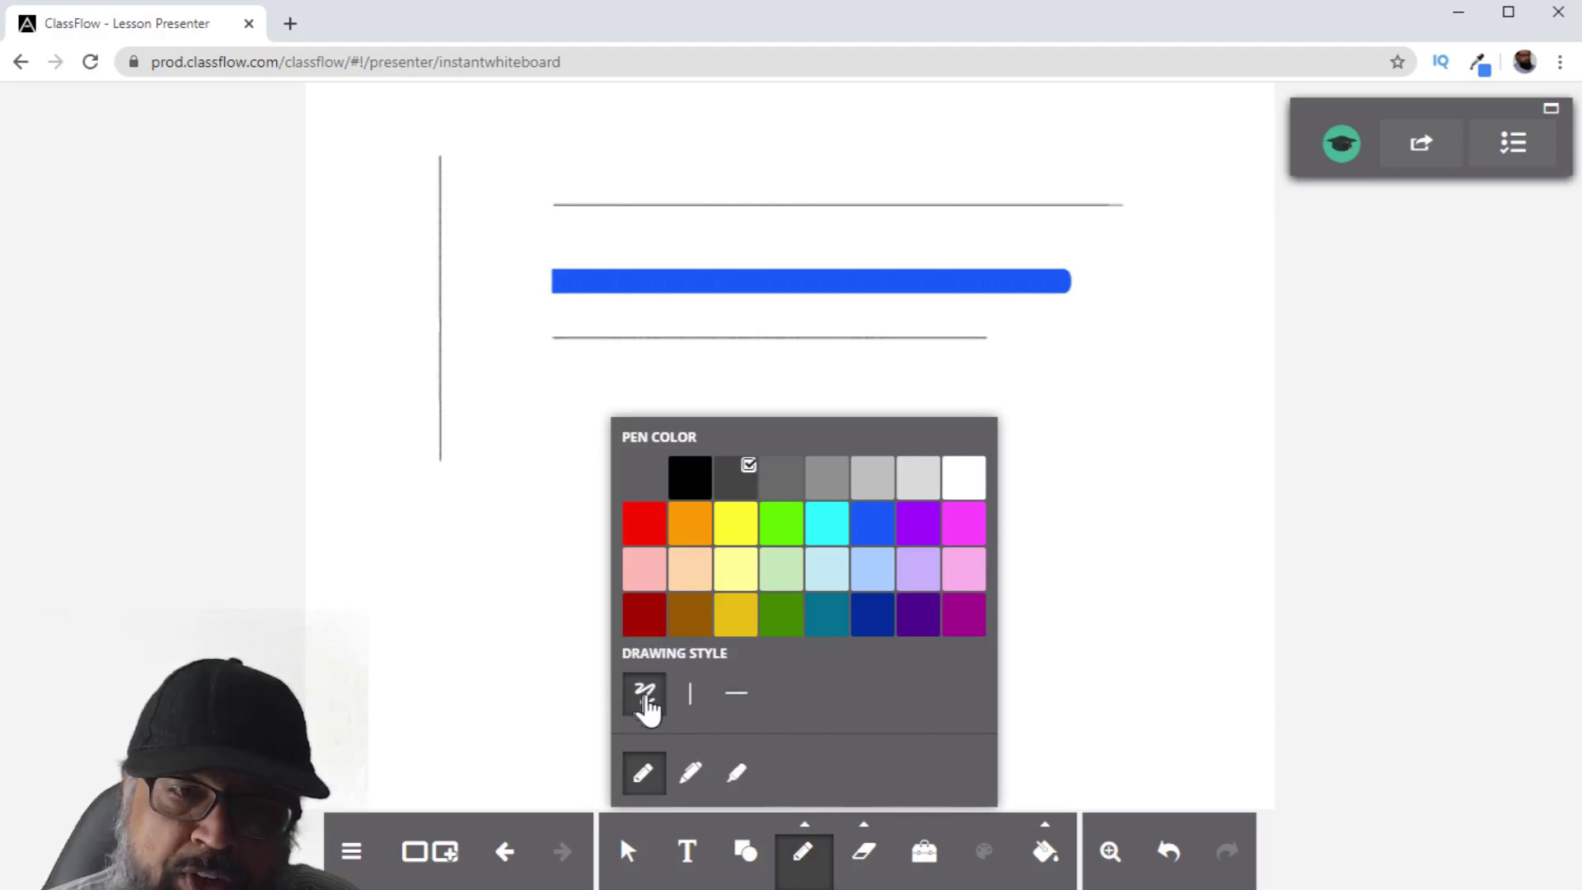
click(691, 775)
mouse_move(1061, 363)
mouse_down()
mouse_move(1112, 438)
mouse_move(1070, 486)
mouse_up()
drag(1012, 554, 1136, 554)
mouse_move(1028, 613)
mouse_down()
mouse_move(1063, 692)
mouse_move(1121, 698)
mouse_up()
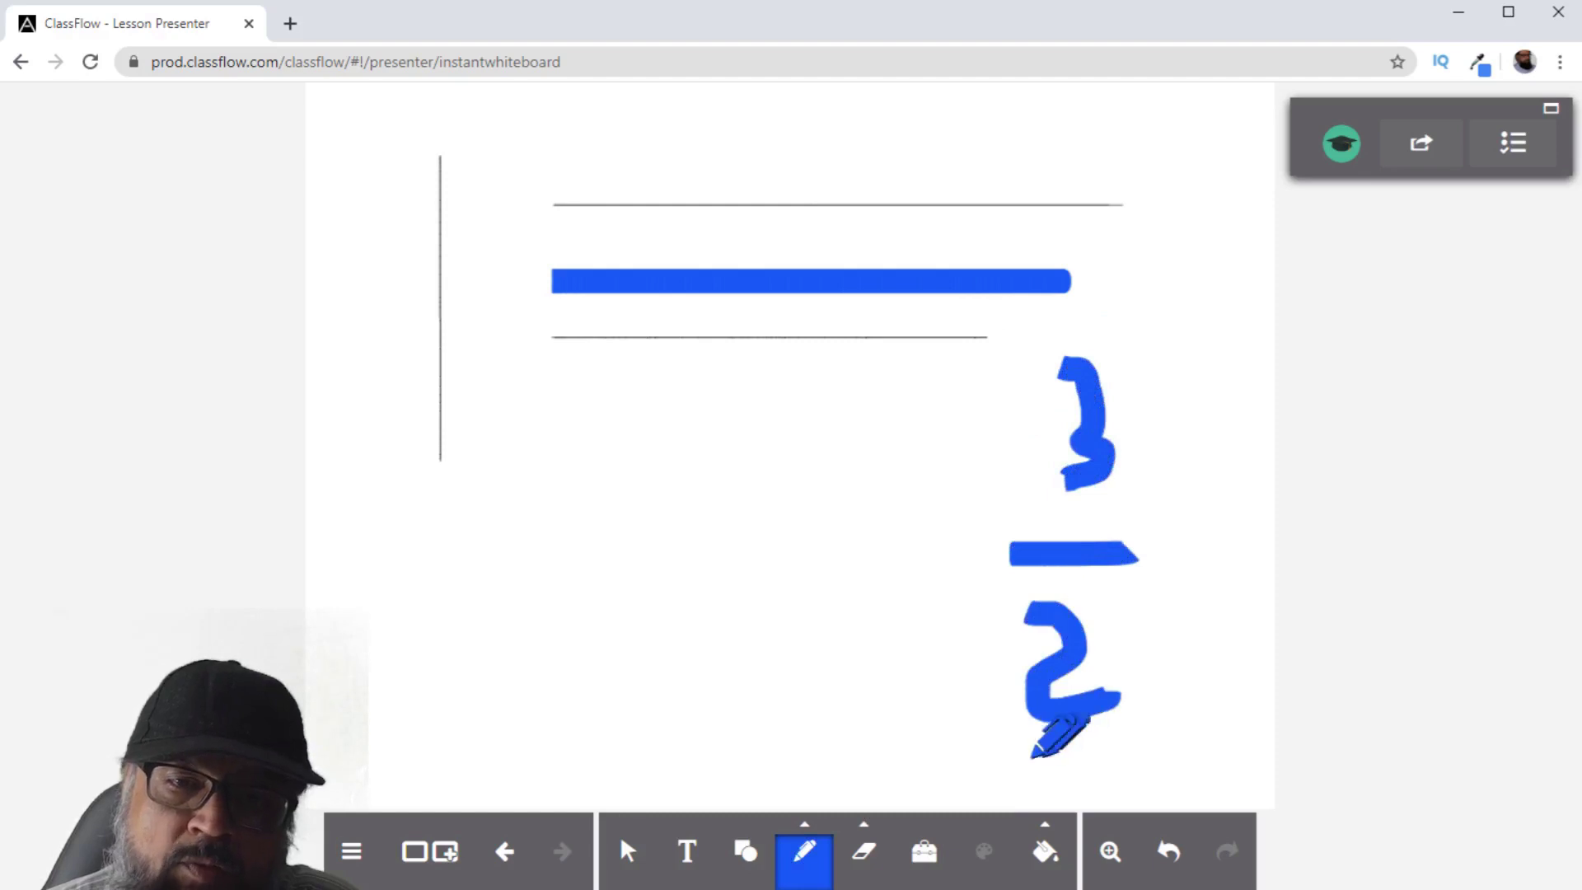
mouse_move(560, 445)
mouse_down()
mouse_move(651, 502)
mouse_move(610, 521)
mouse_move(774, 426)
mouse_up()
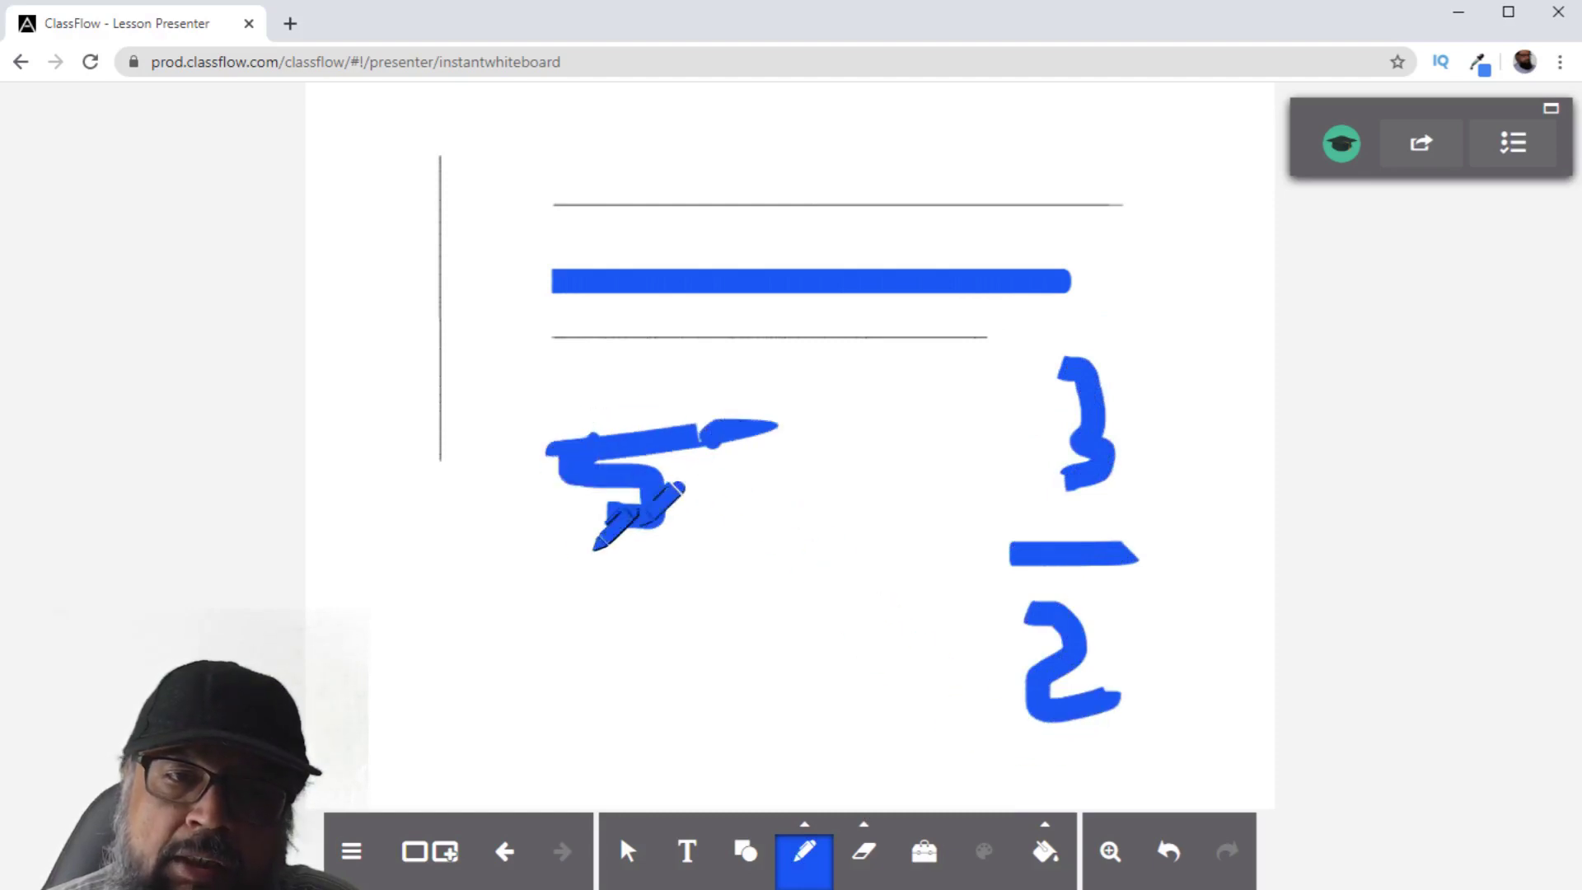
mouse_move(581, 560)
mouse_down()
mouse_move(793, 552)
mouse_move(684, 667)
mouse_move(741, 626)
mouse_up()
click(804, 851)
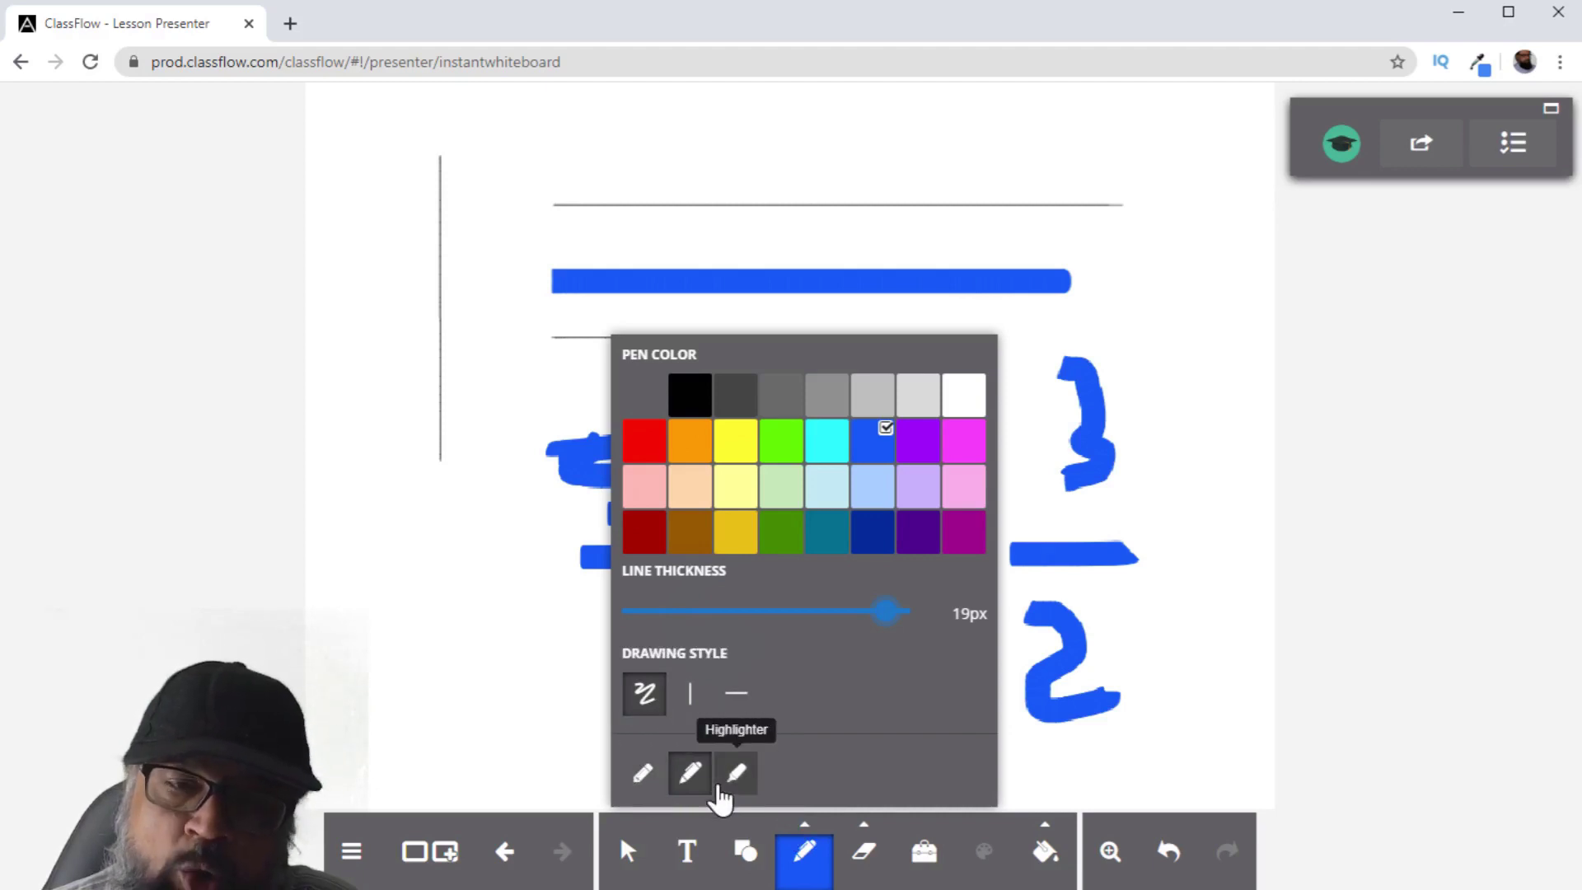
- Try Erase All and undo it, then erase across the blue bar and fractions
click(861, 832)
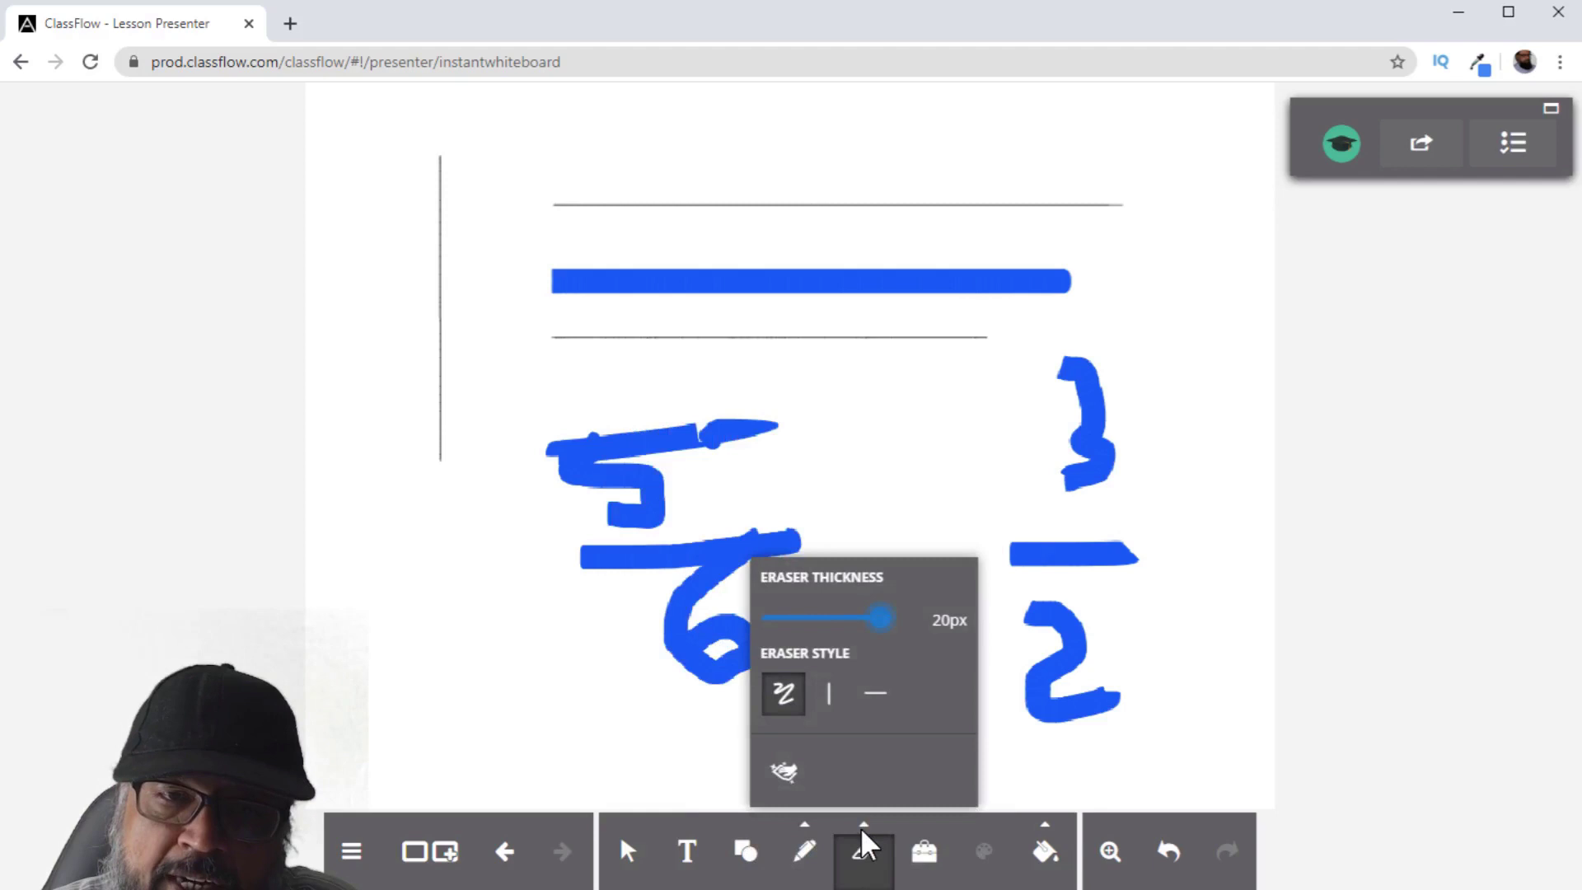
click(782, 774)
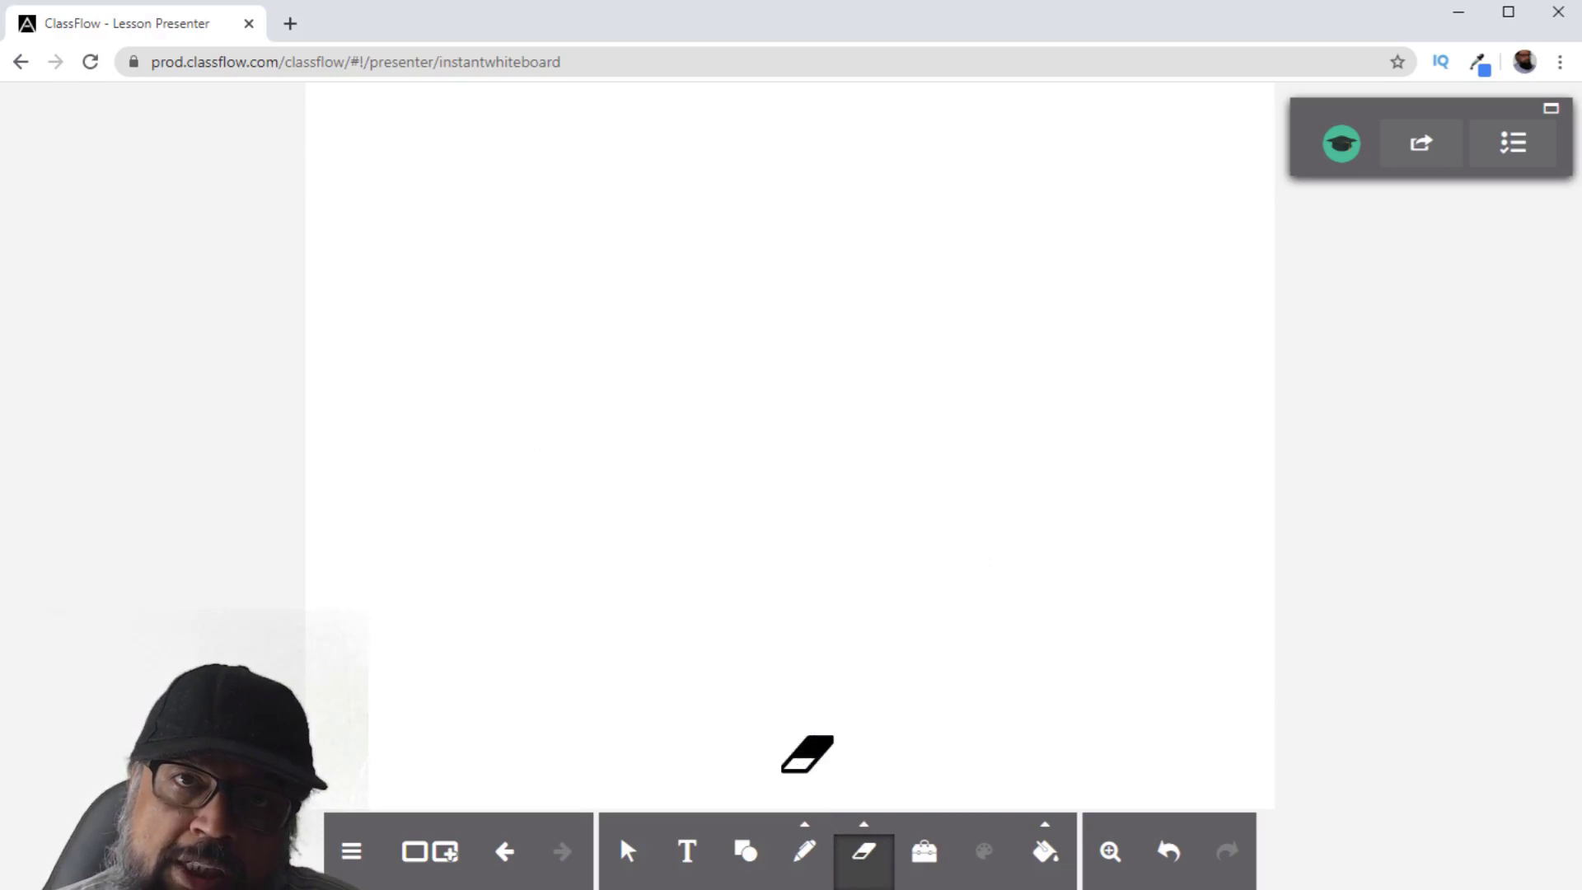
click(1170, 861)
click(867, 836)
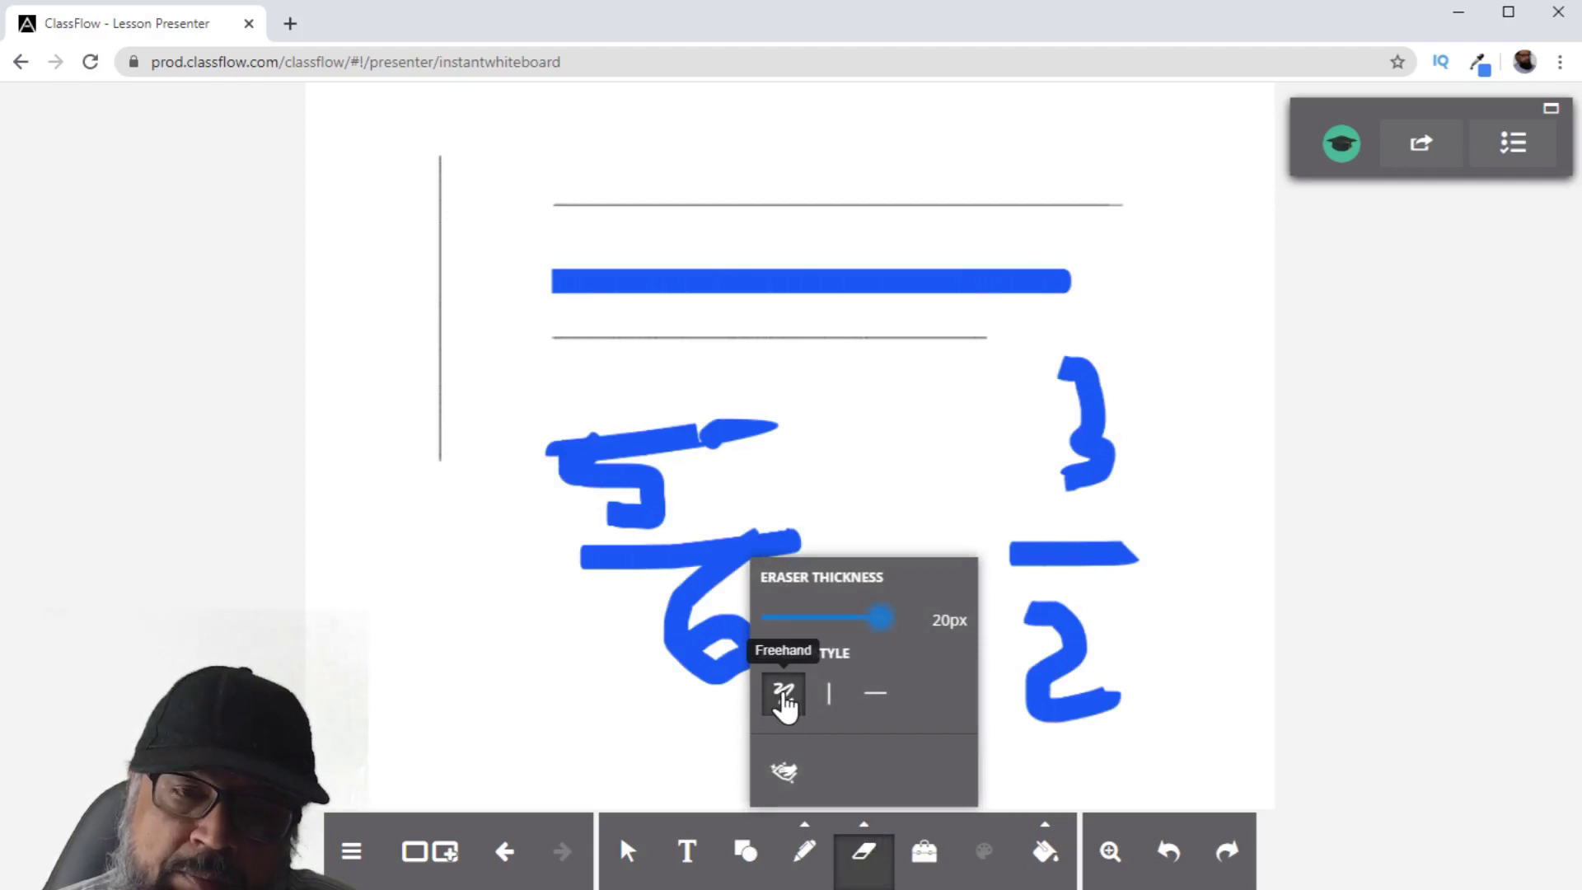
mouse_move(886, 276)
mouse_down()
mouse_move(935, 276)
mouse_move(857, 377)
mouse_move(610, 571)
mouse_move(716, 423)
mouse_move(880, 556)
mouse_move(956, 416)
mouse_move(1165, 425)
mouse_move(1024, 629)
mouse_move(1076, 718)
mouse_up()
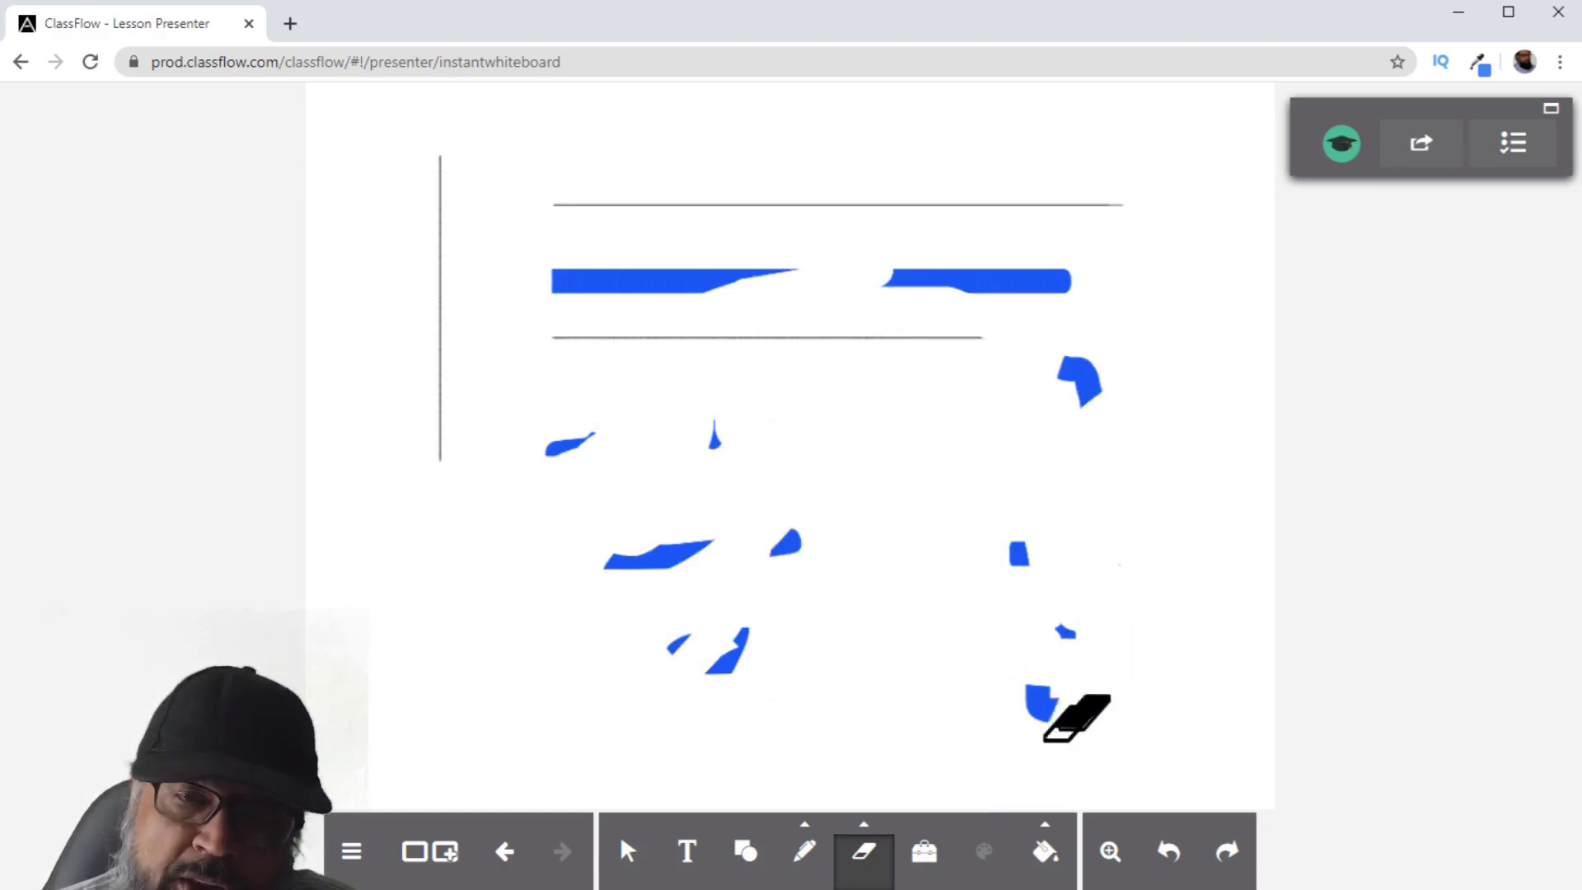
click(1170, 853)
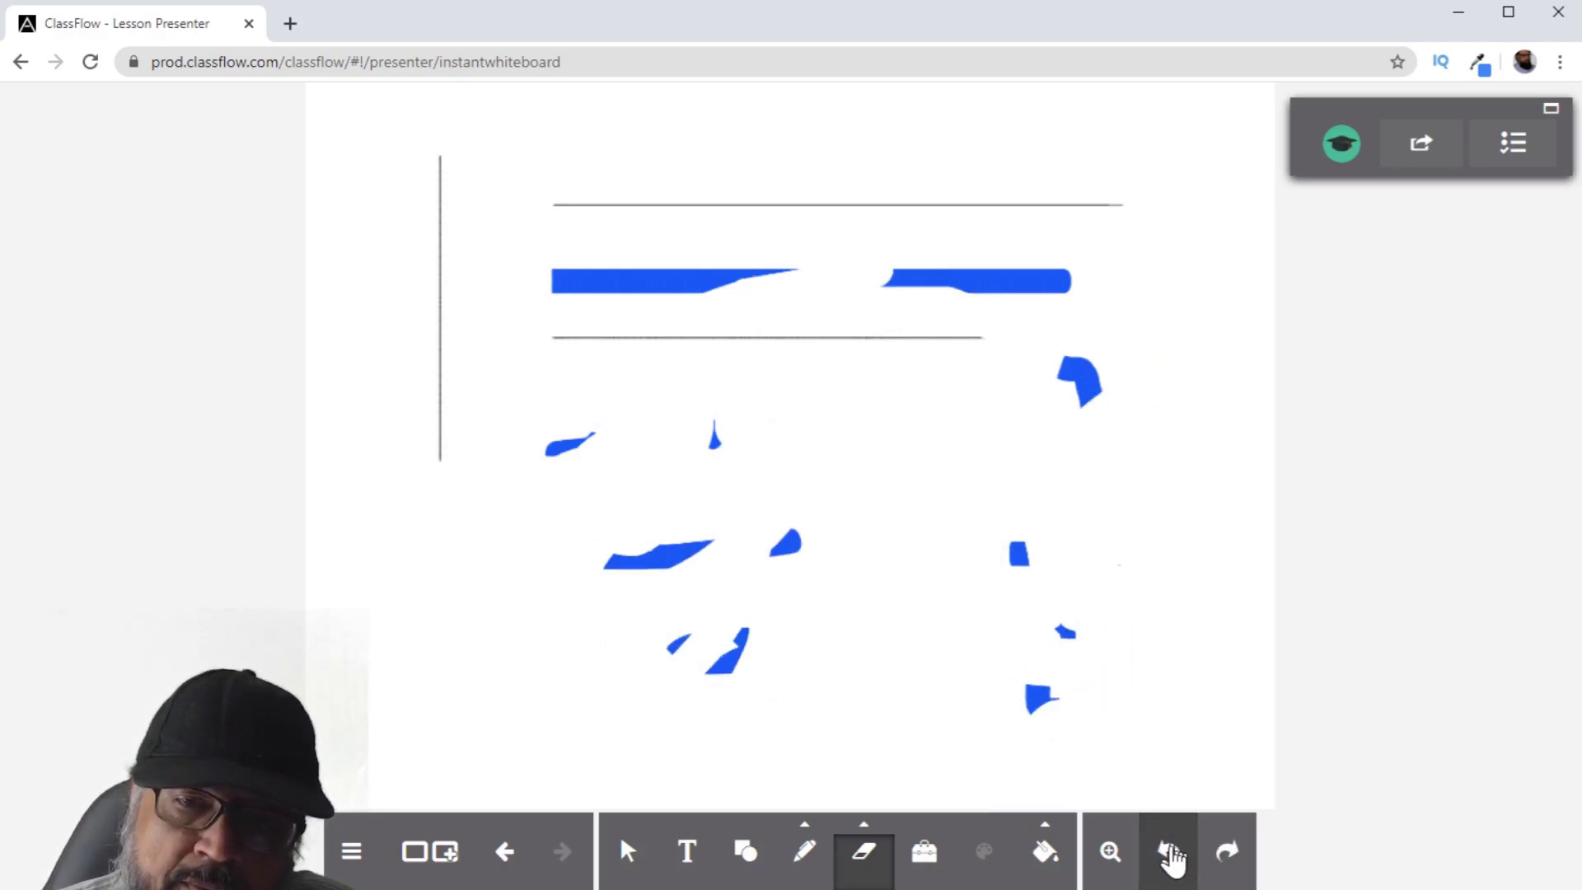
- Erase vertical strips through the lines, the blue bar and the 3/2 fraction
click(866, 827)
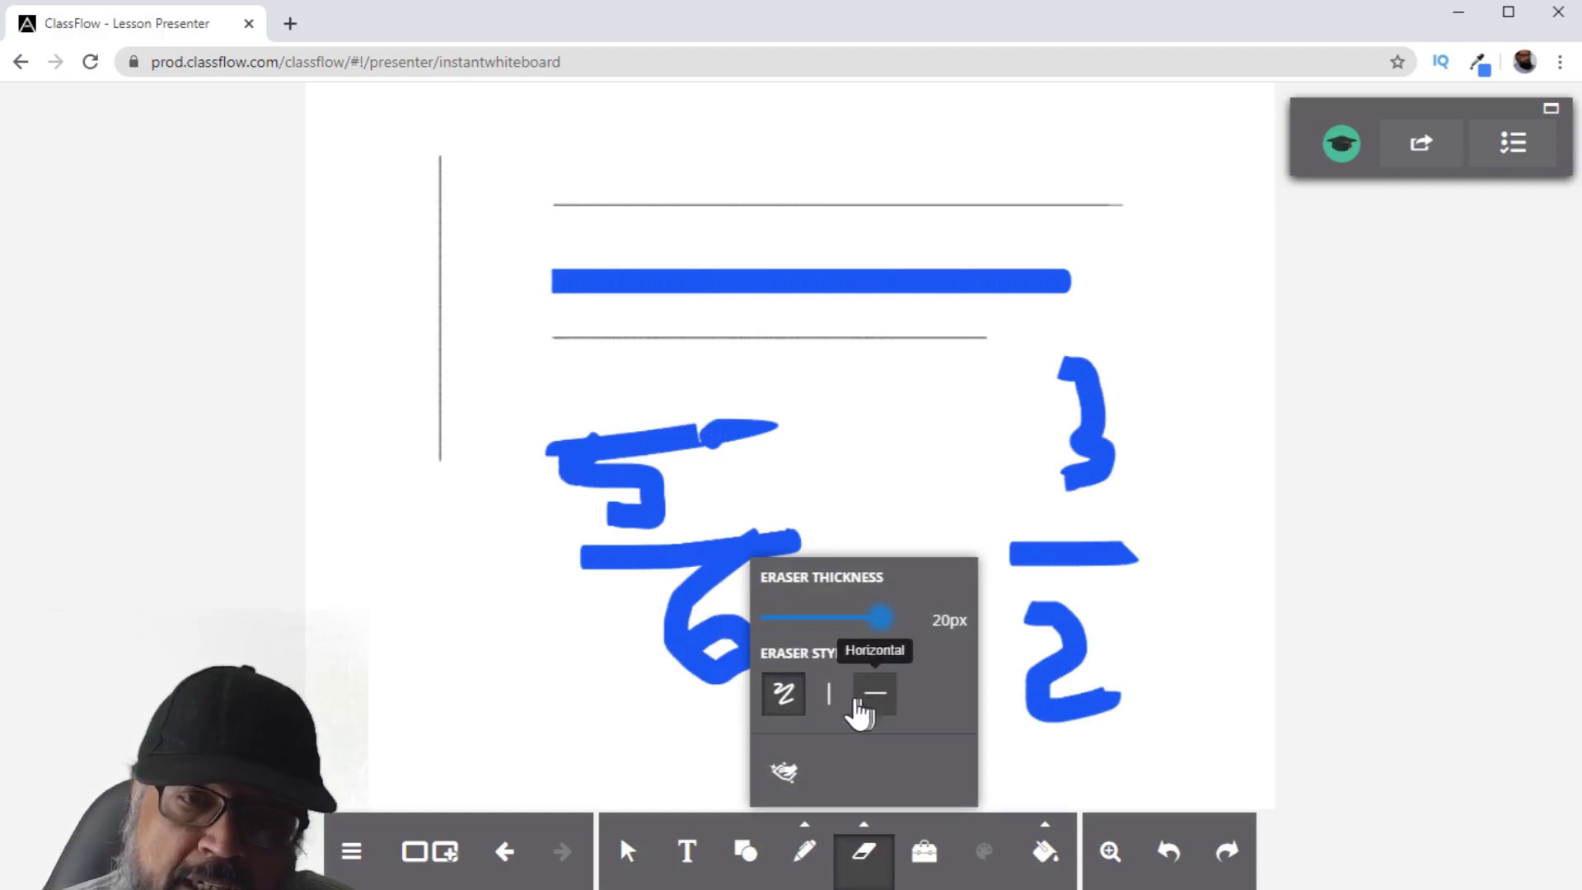
click(828, 700)
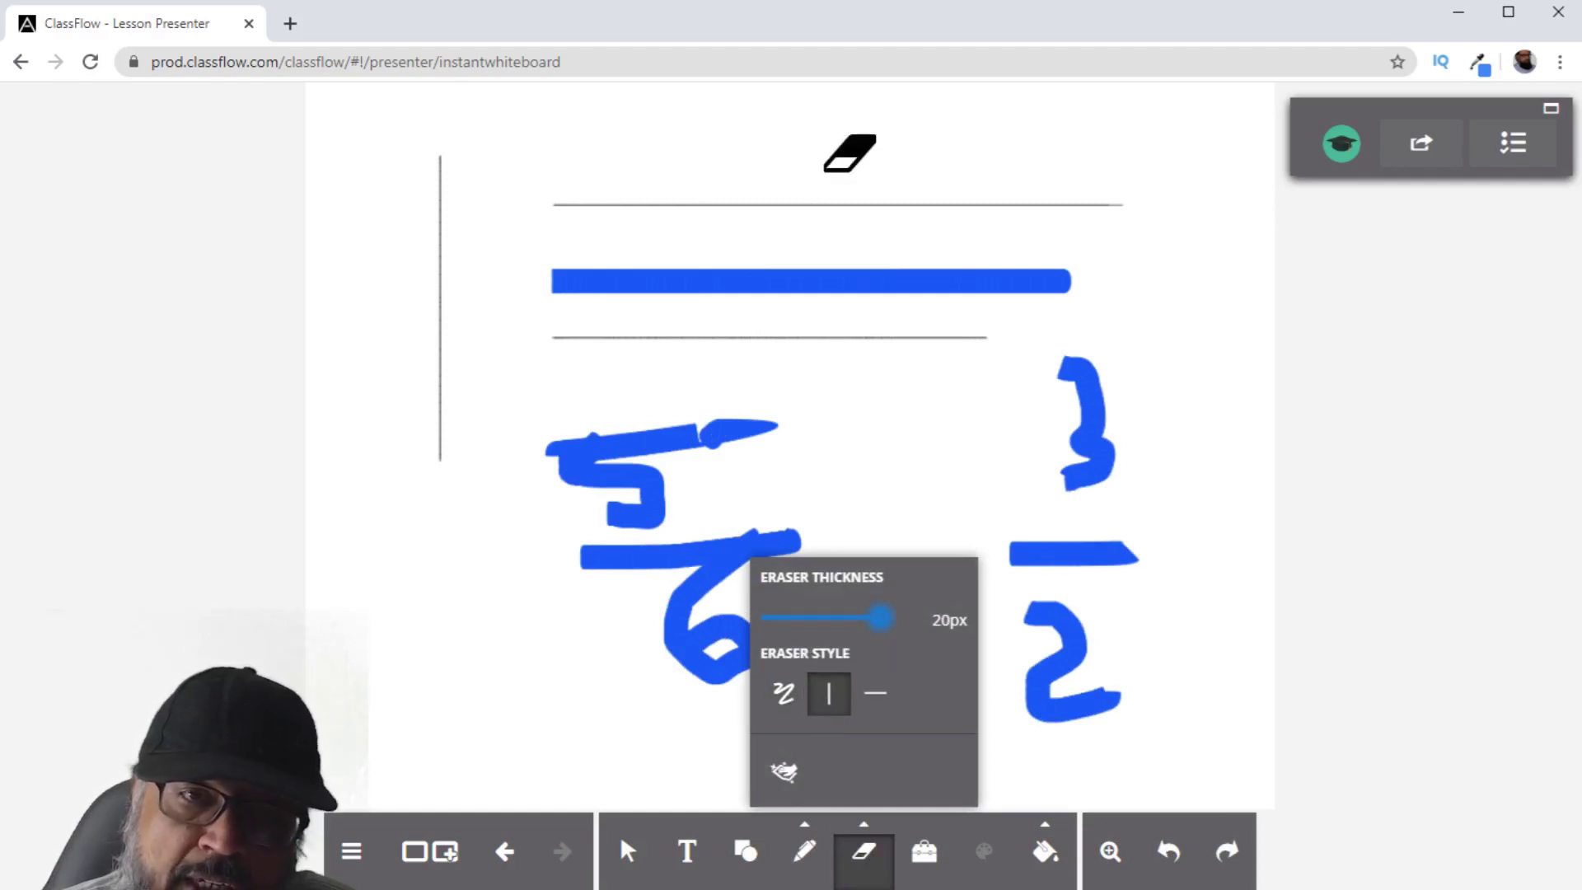
click(820, 247)
drag(718, 201, 661, 302)
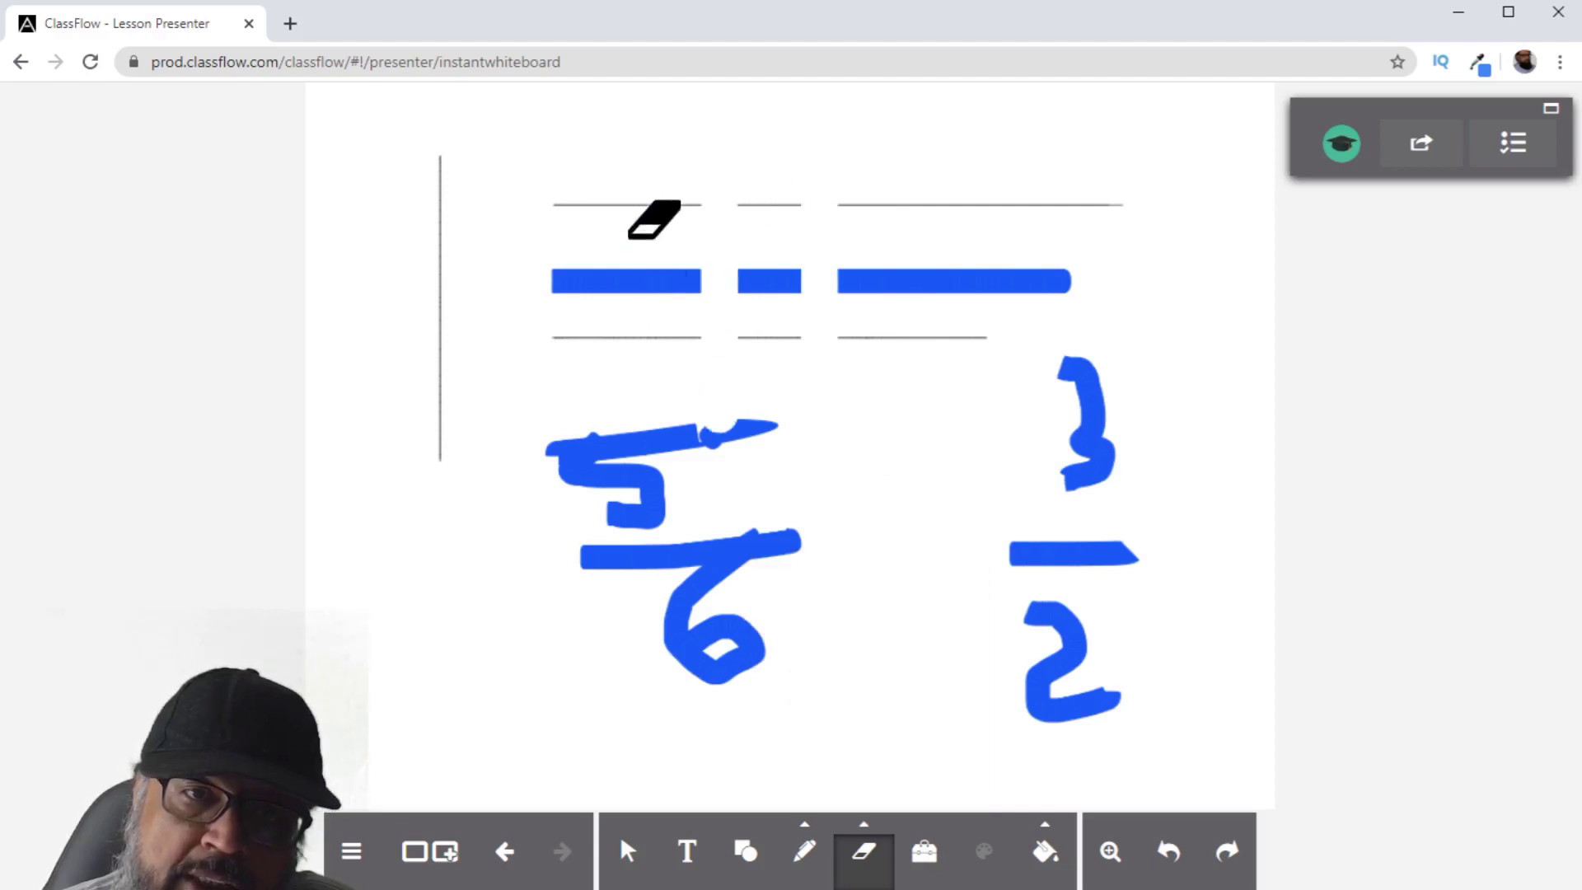
drag(629, 241, 577, 376)
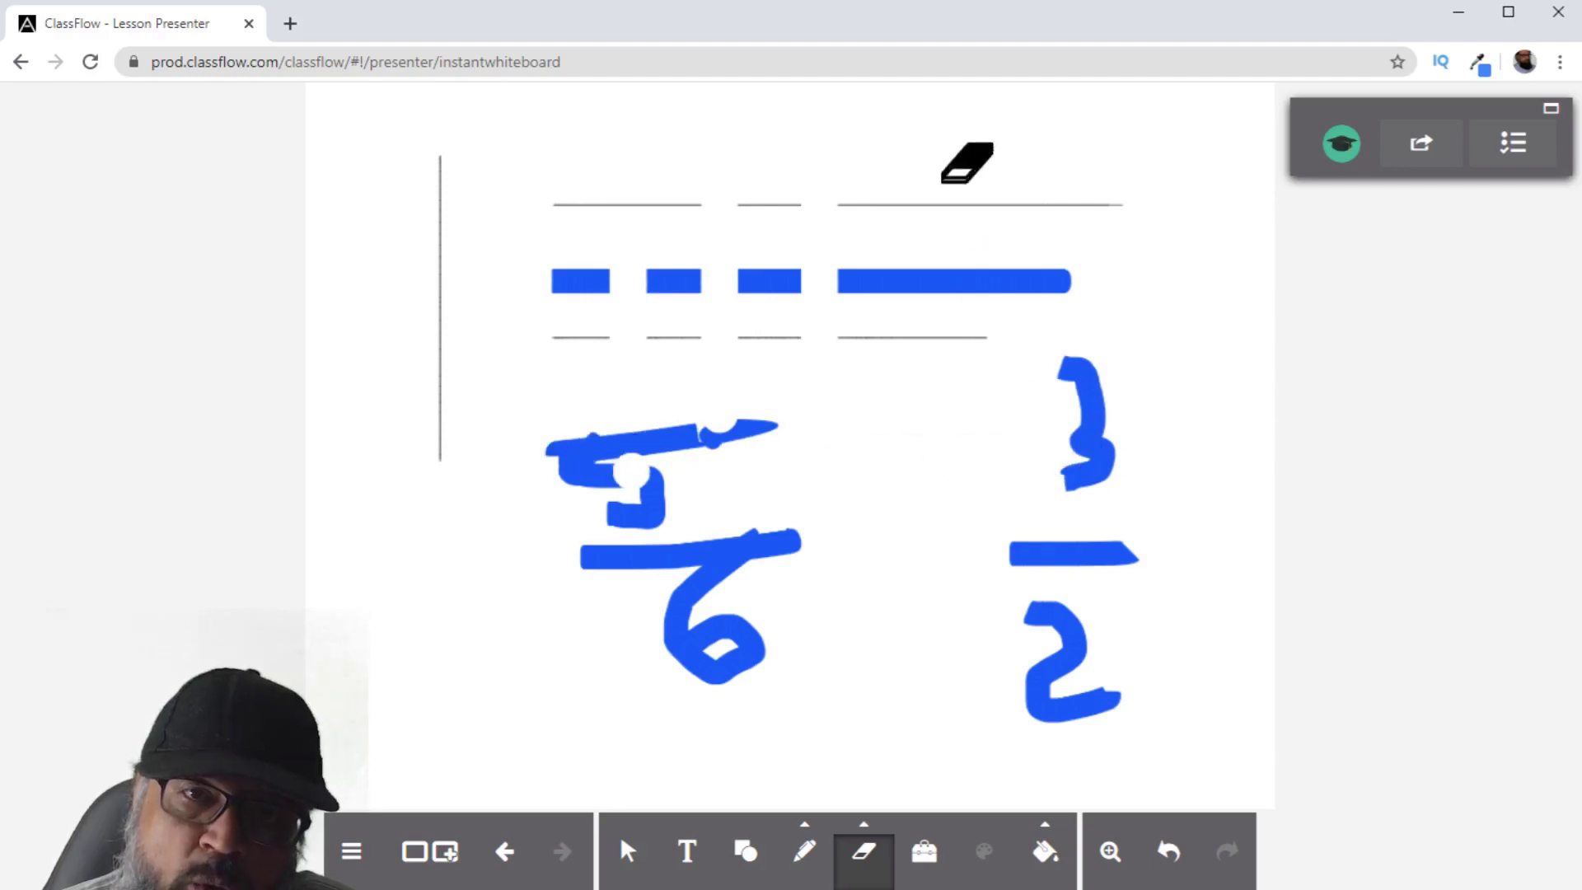
drag(947, 169, 943, 354)
drag(1107, 356, 1086, 690)
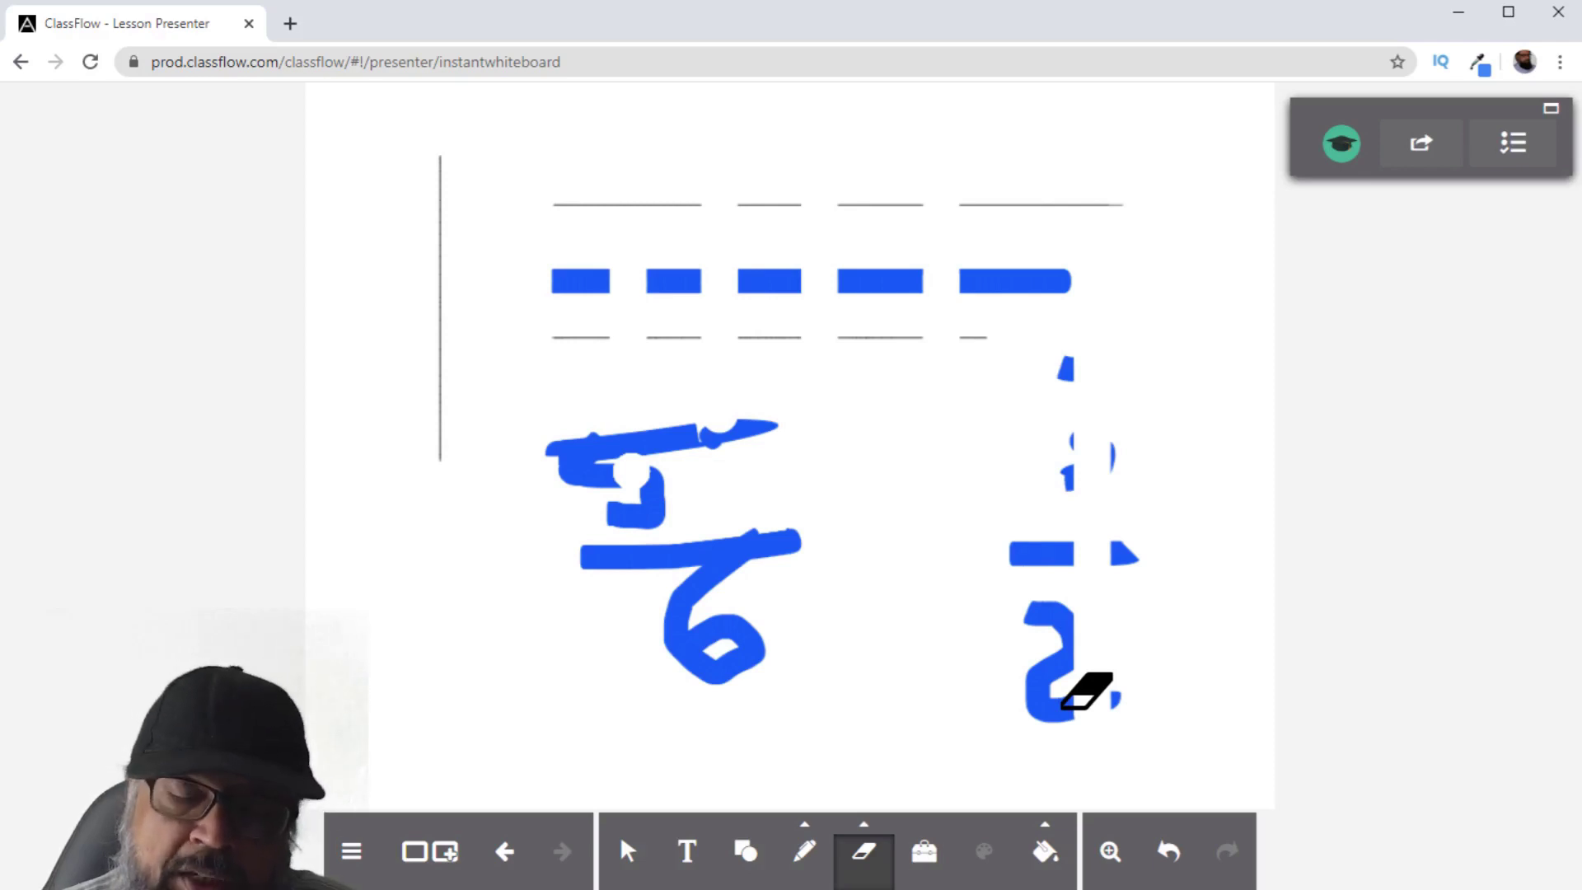
- Wipe horizontally across the blue bar with the eraser in Horizontal style
click(863, 847)
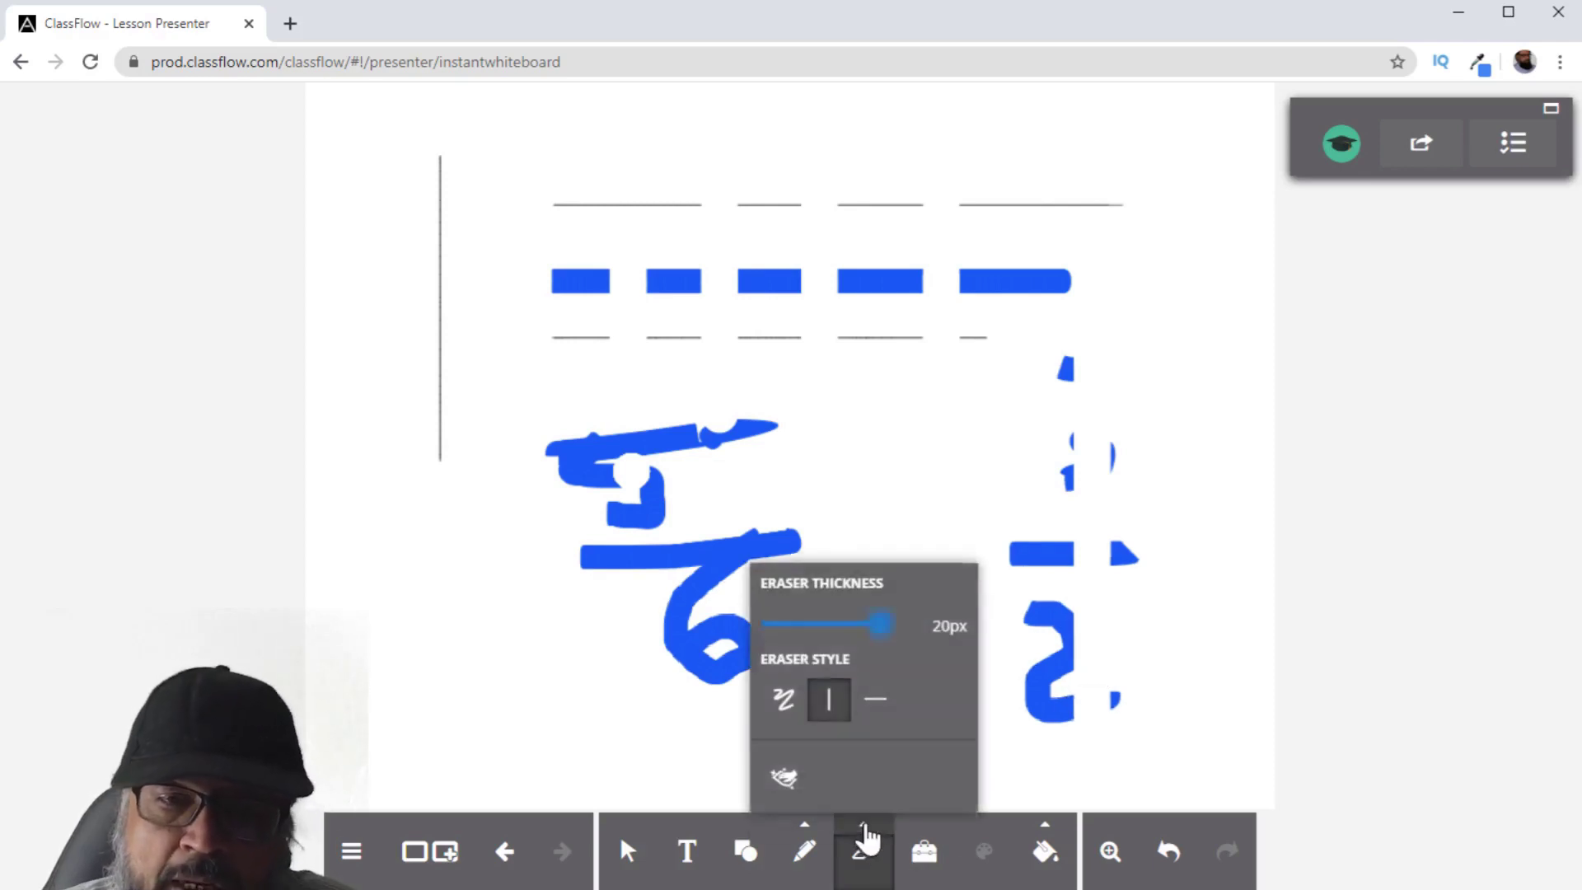
click(873, 707)
drag(568, 280, 1147, 286)
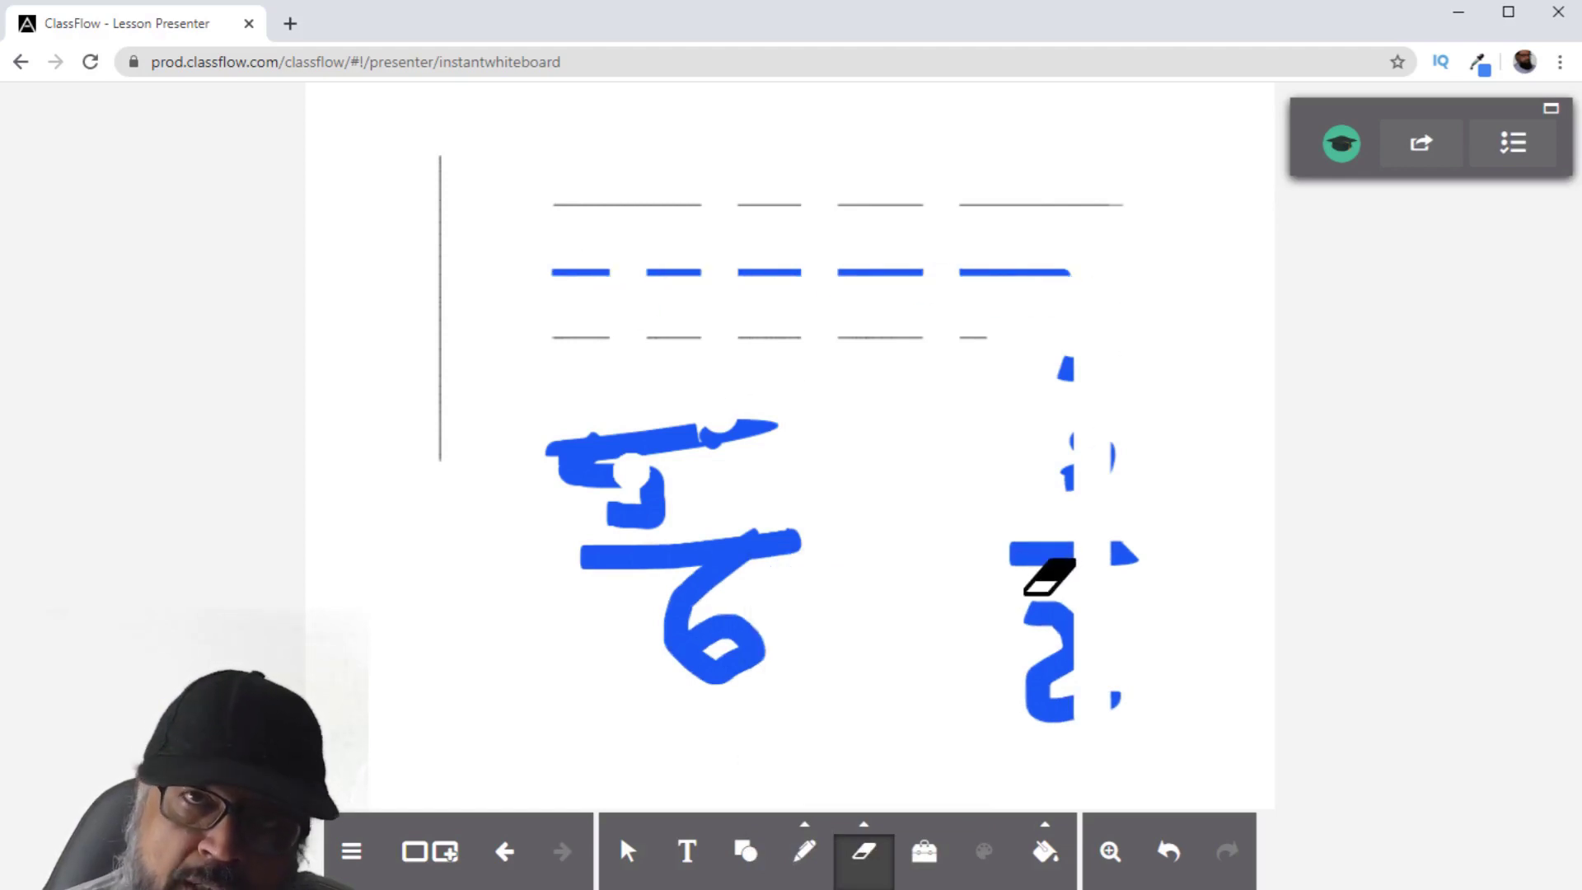
- Erase all annotations and add a text box reading 'tikhkljl'
click(864, 847)
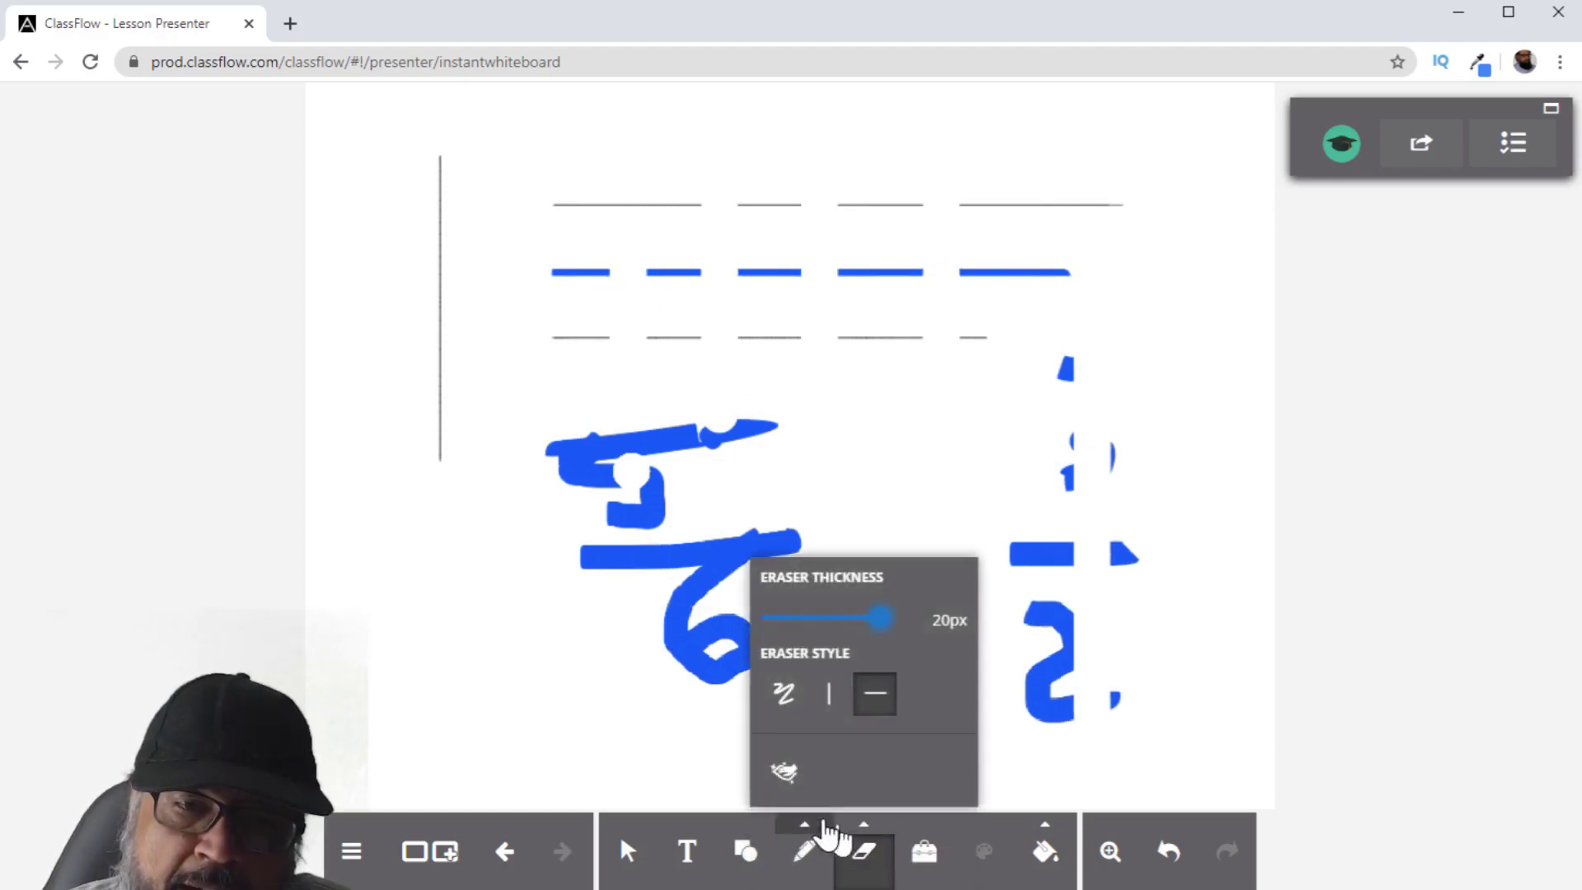
click(779, 760)
click(699, 861)
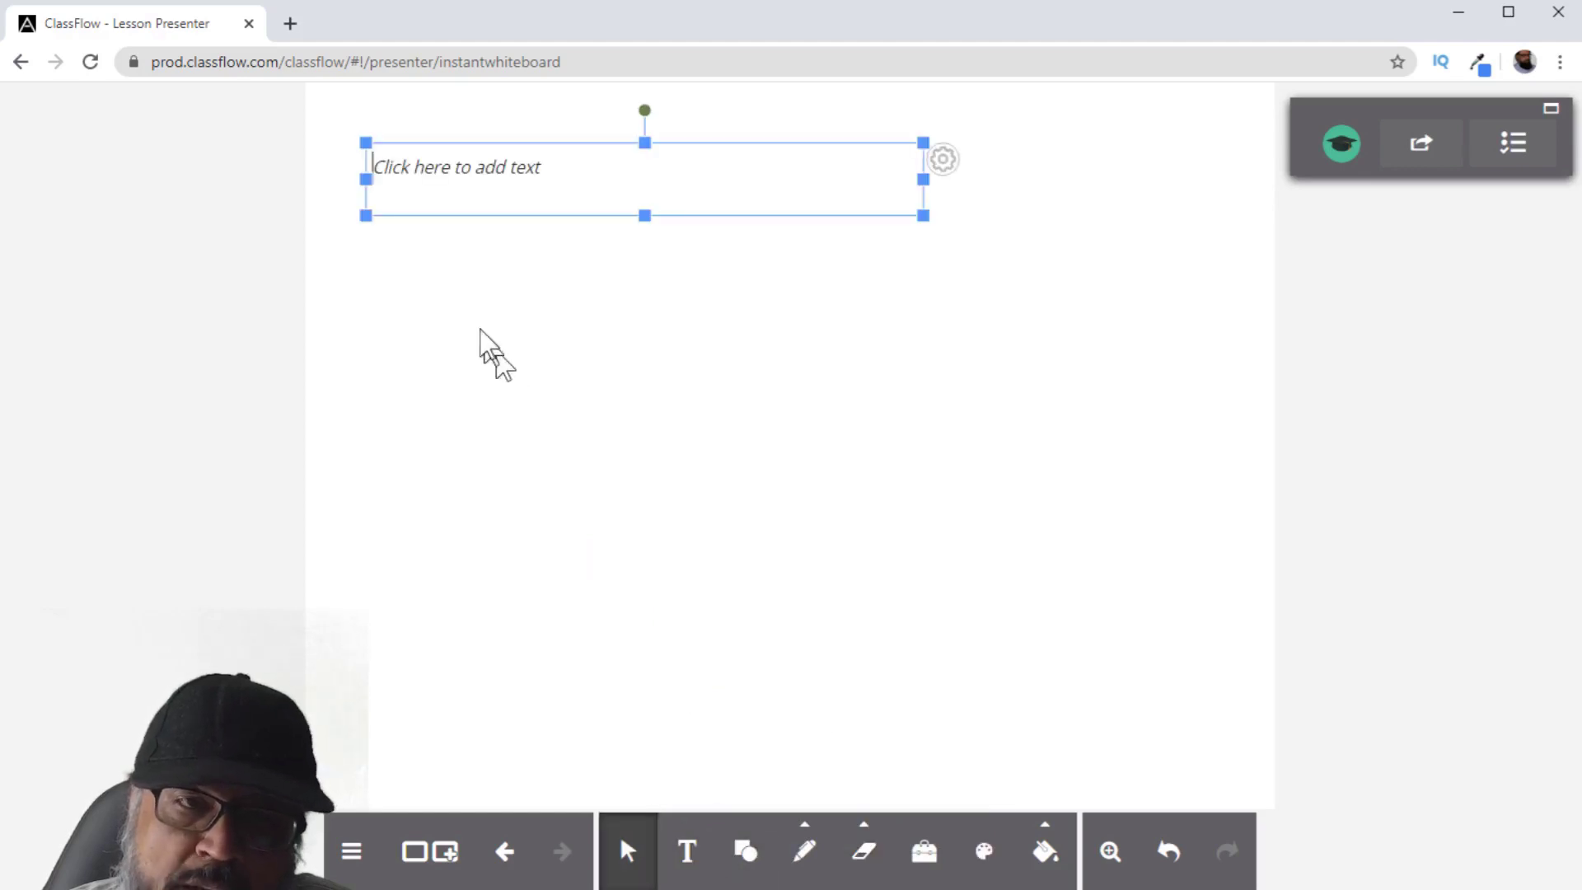
text(tikhkljl)
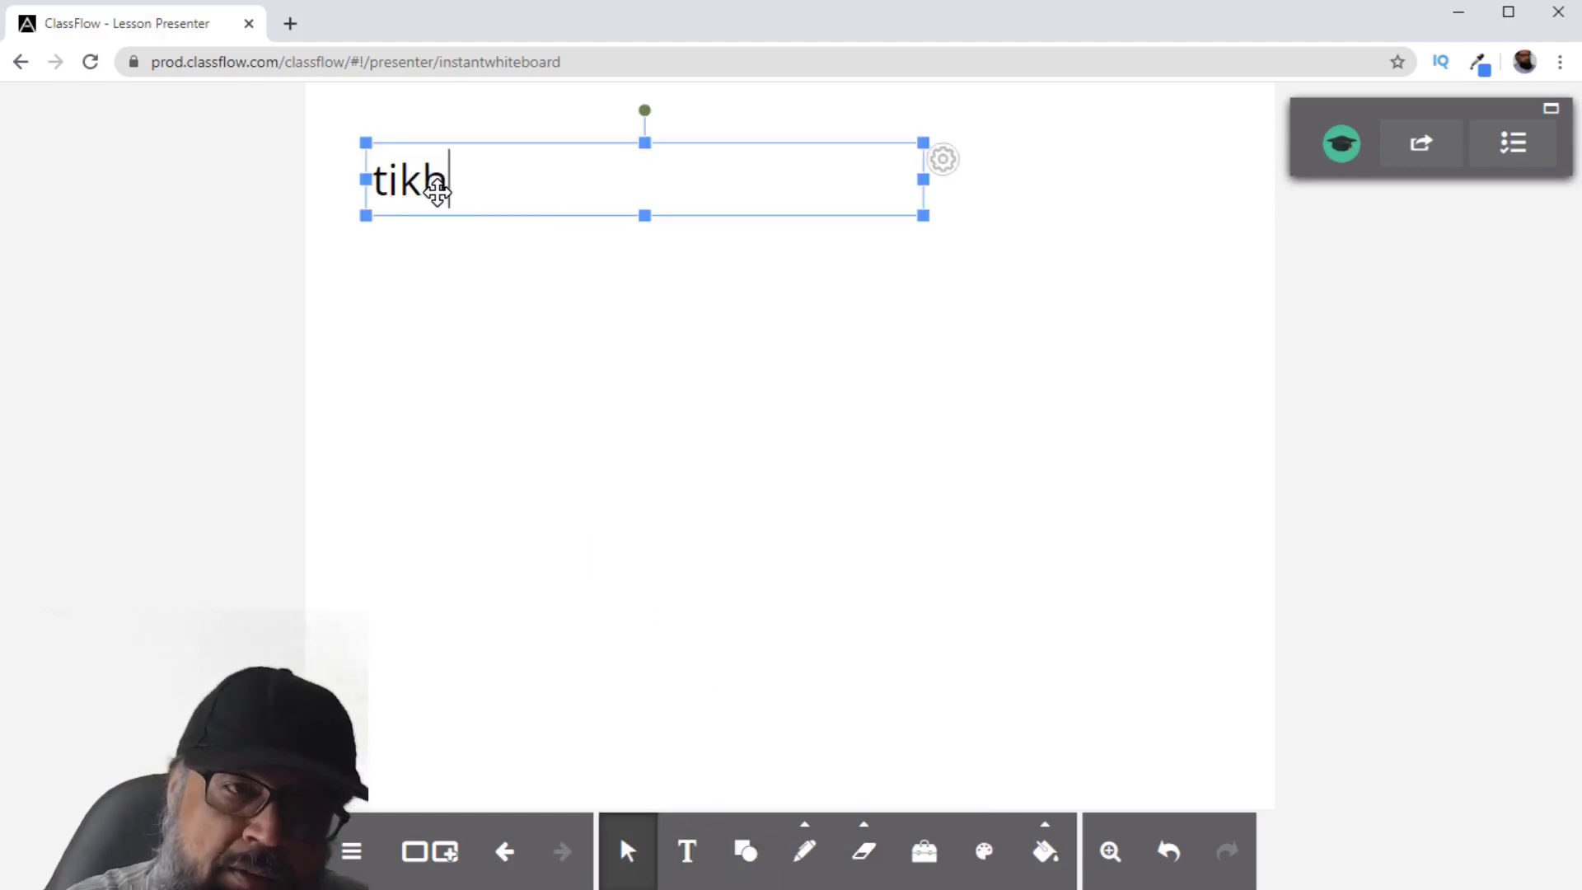
click(437, 190)
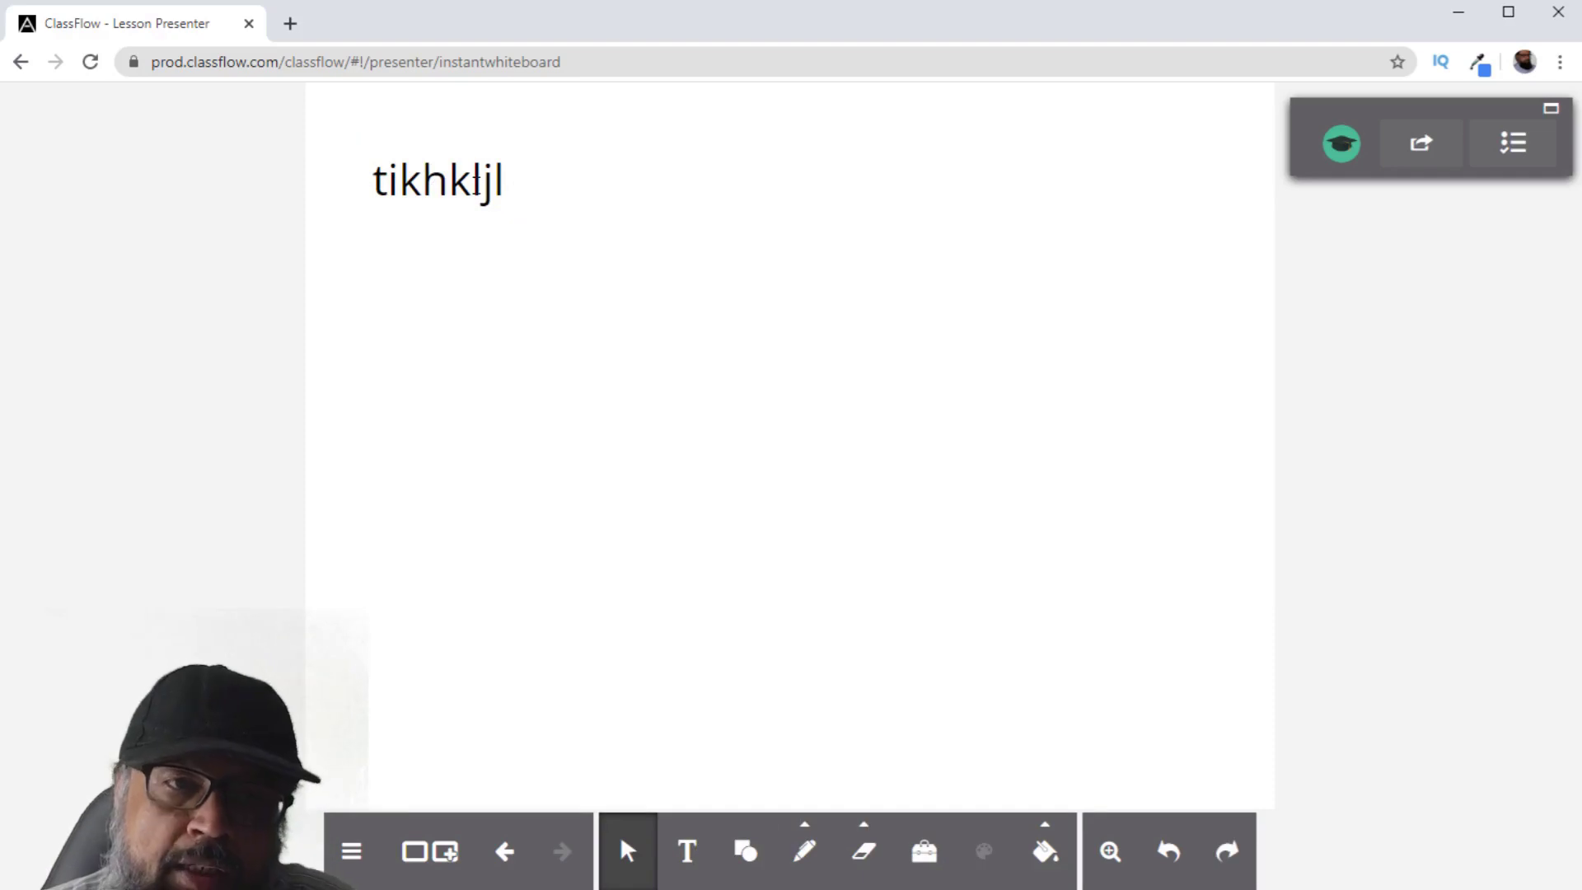
key(ctrl+z)
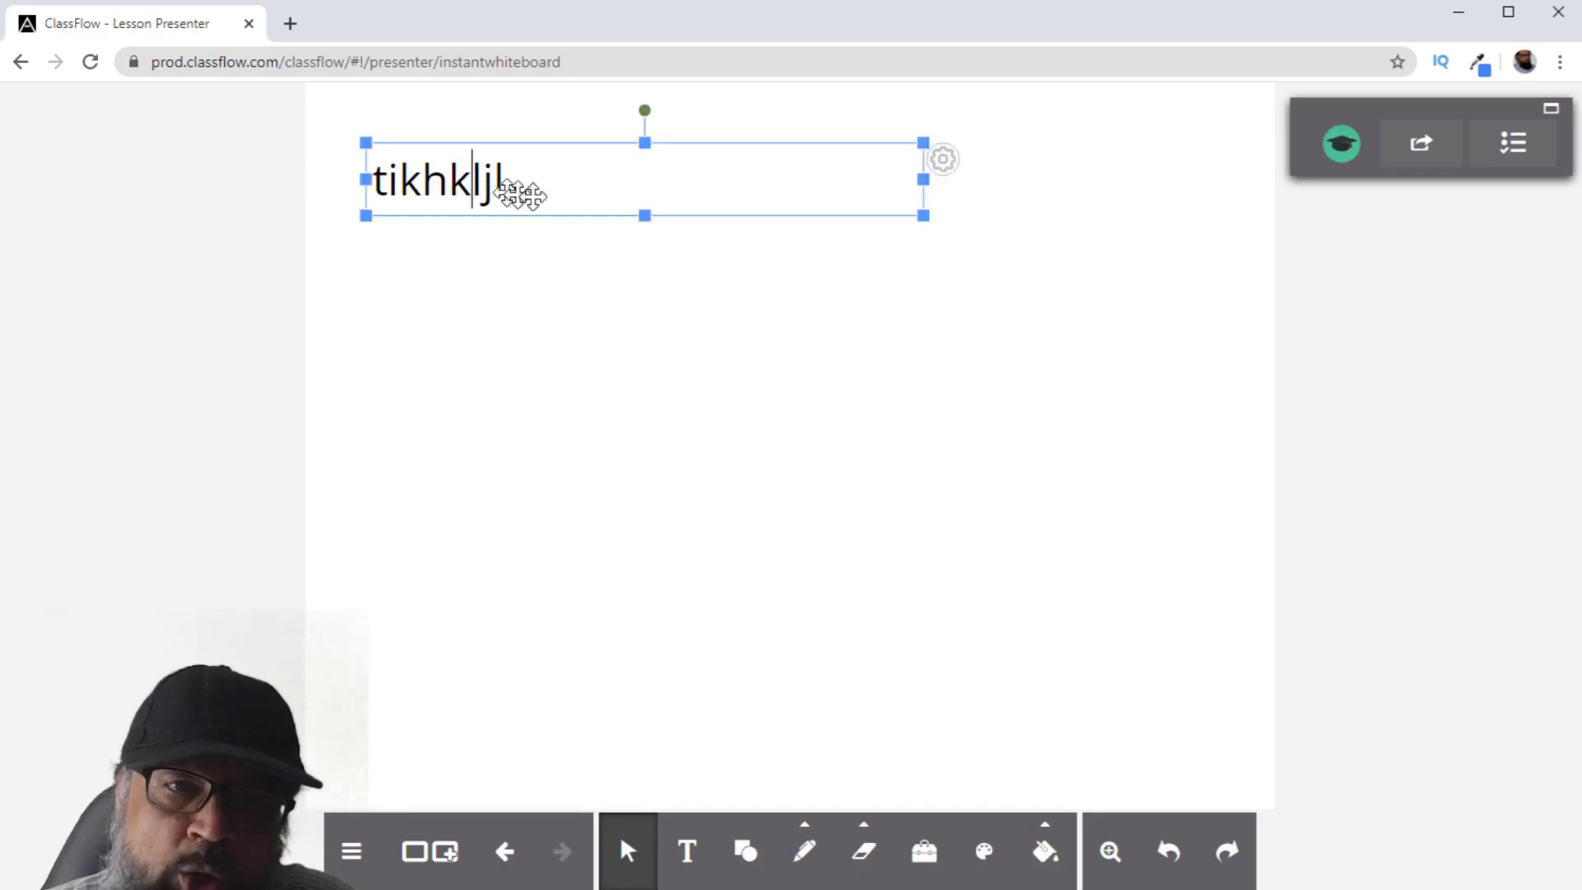
- Rotate the text box 90° clockwise and move it lower on the board
click(948, 165)
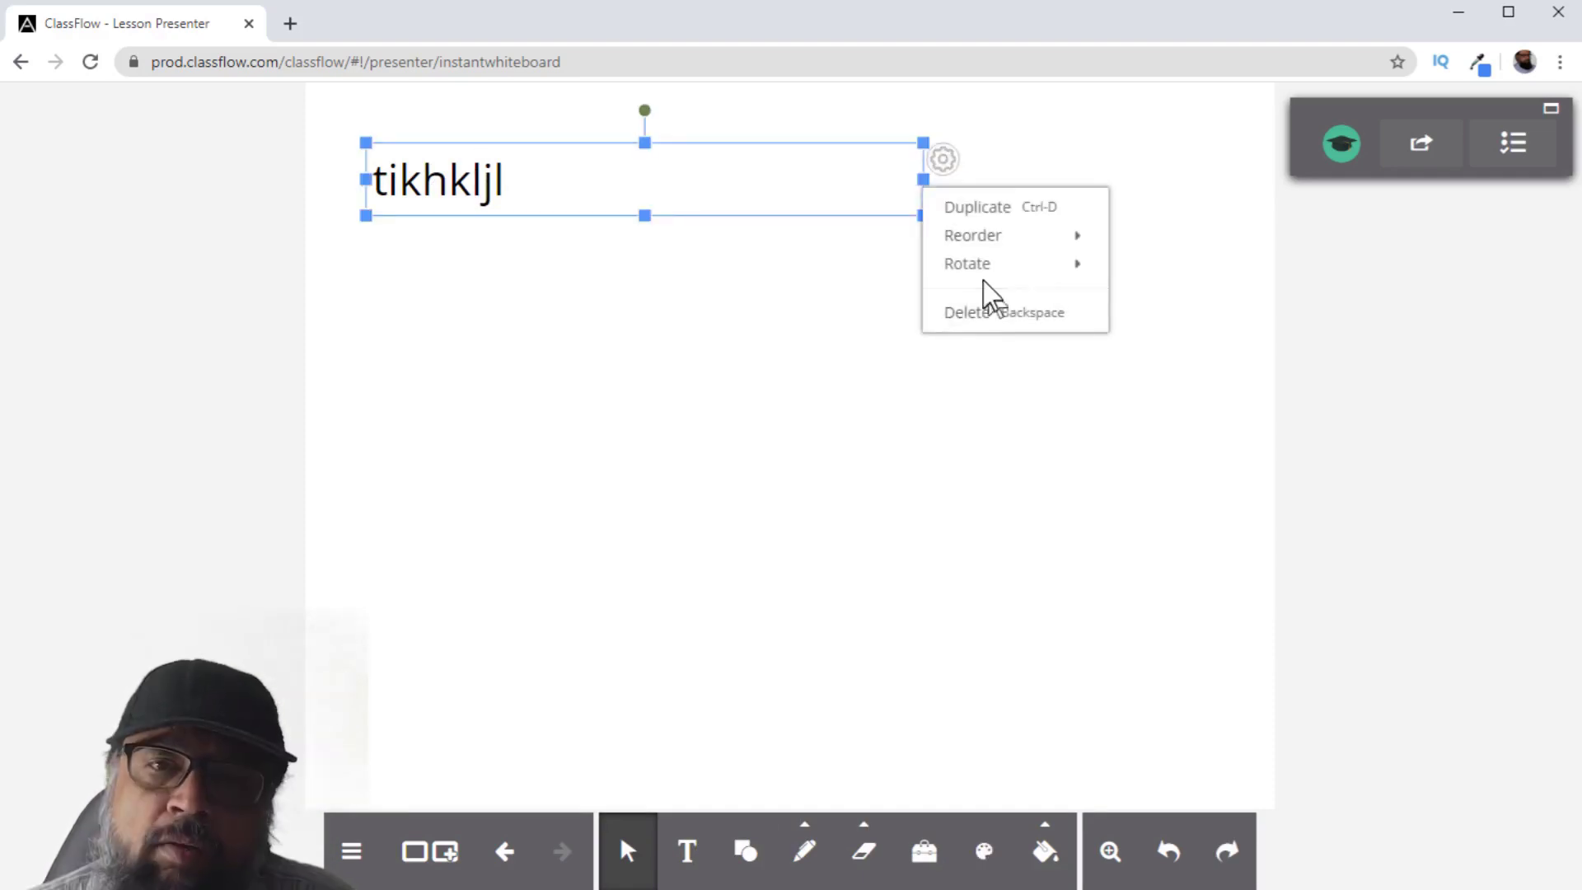
mouse_move(991, 280)
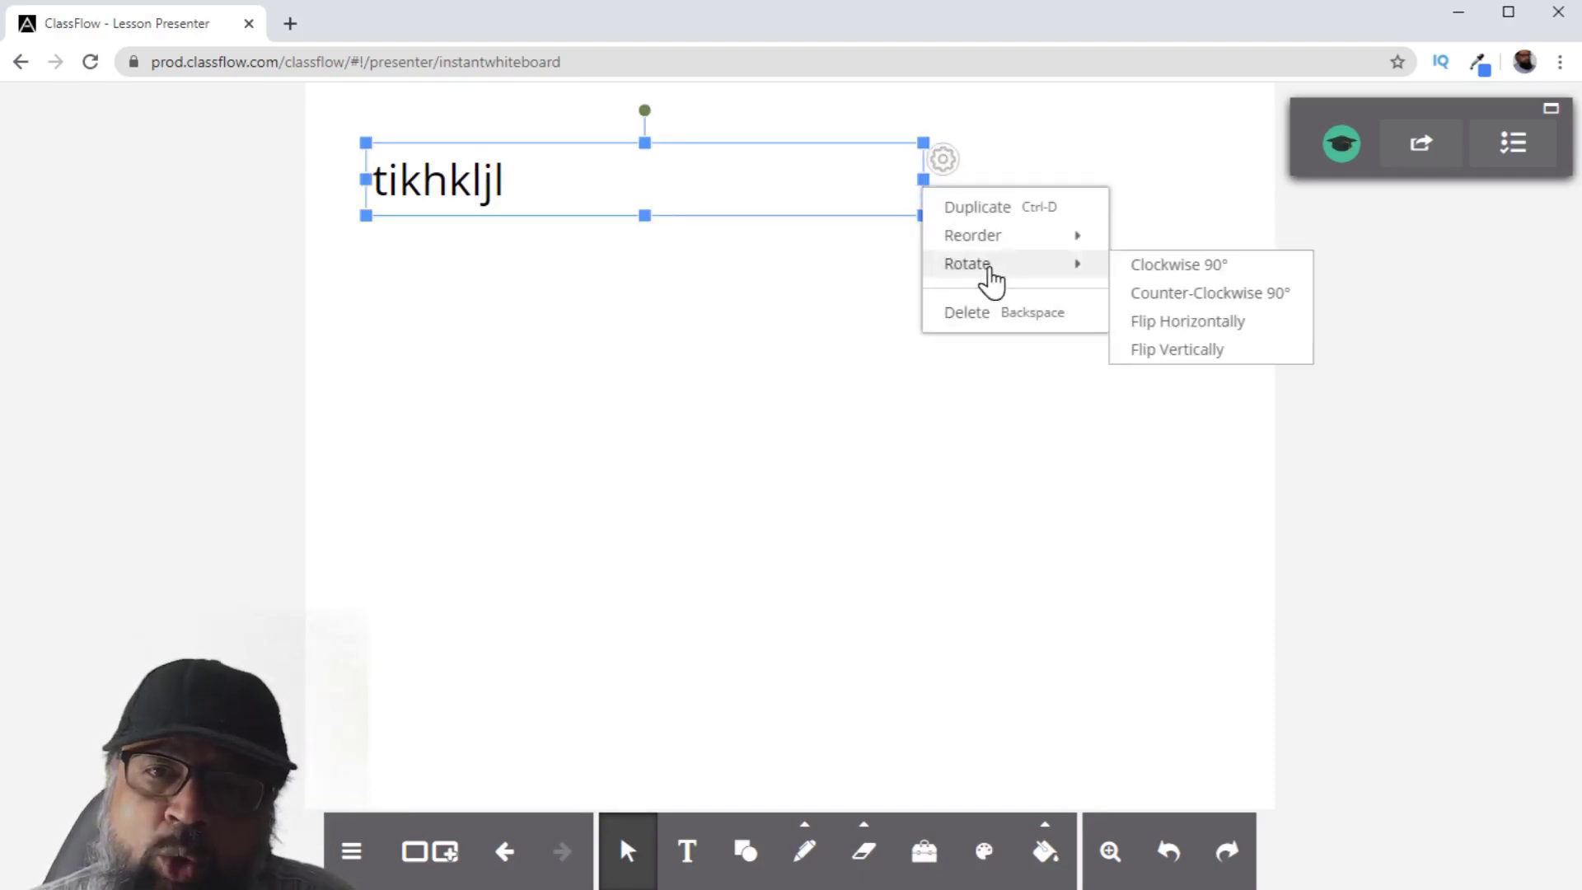
click(1181, 268)
drag(674, 254, 657, 535)
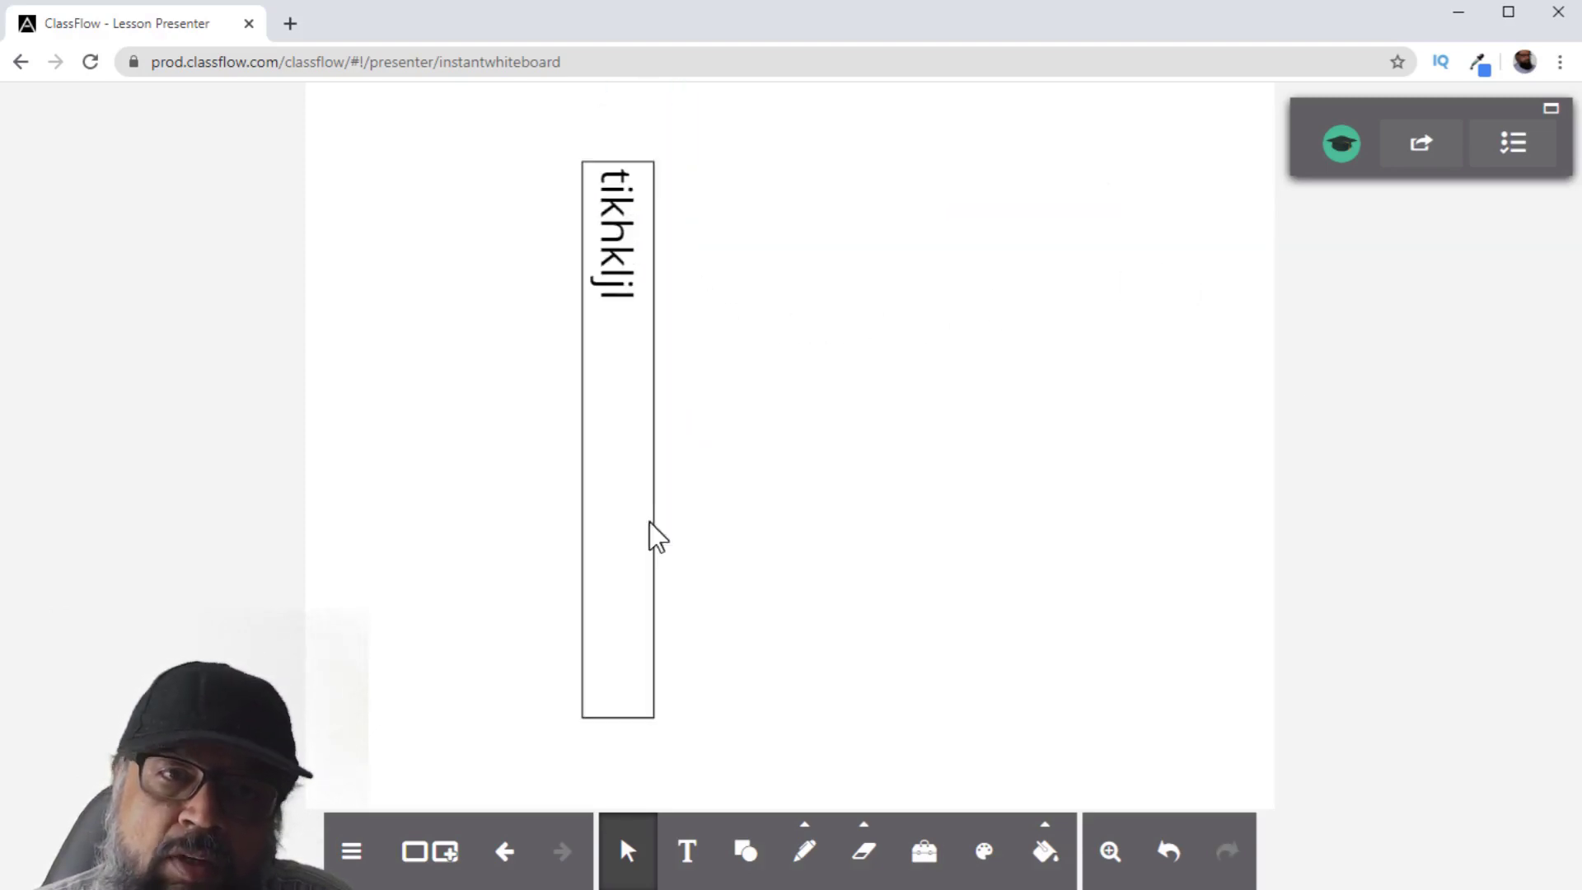
click(639, 251)
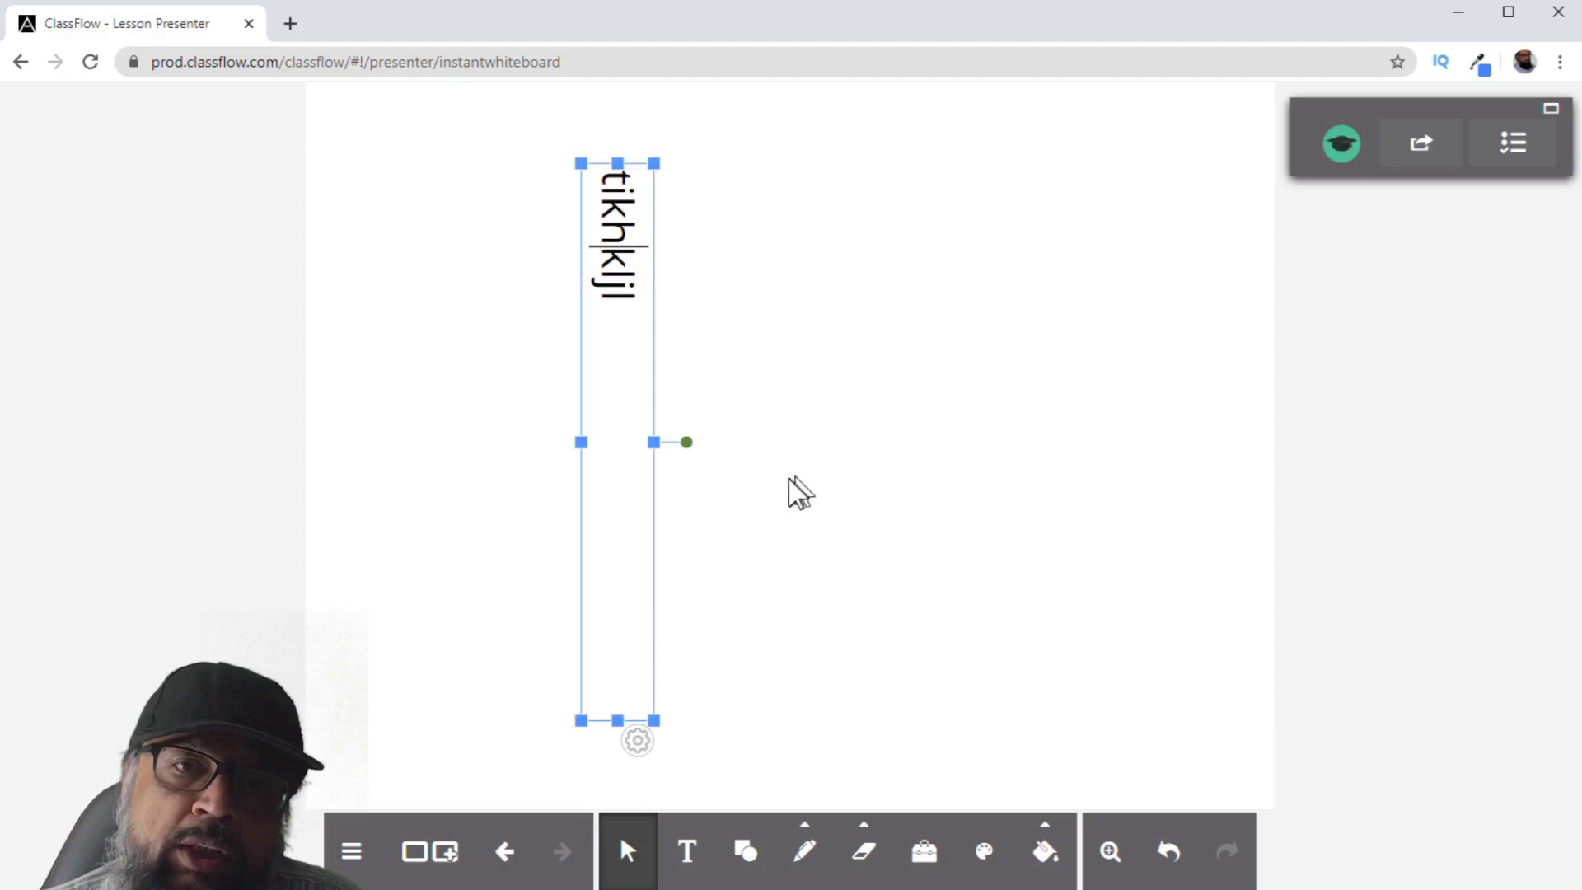
- Add a grey square and drag it over the top of the vertical text
click(784, 382)
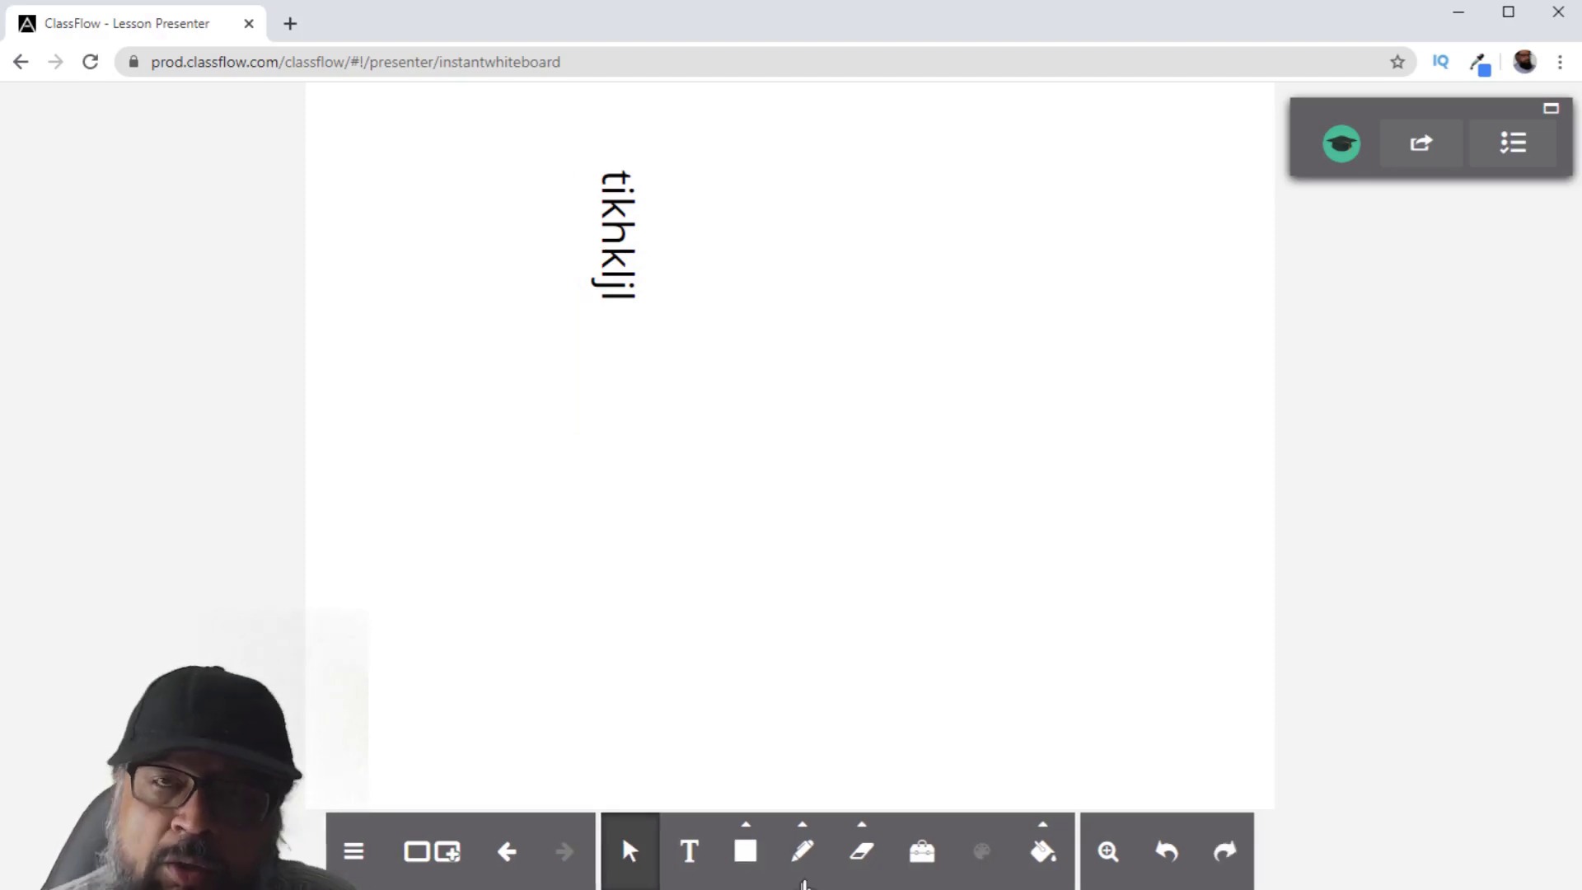
click(745, 849)
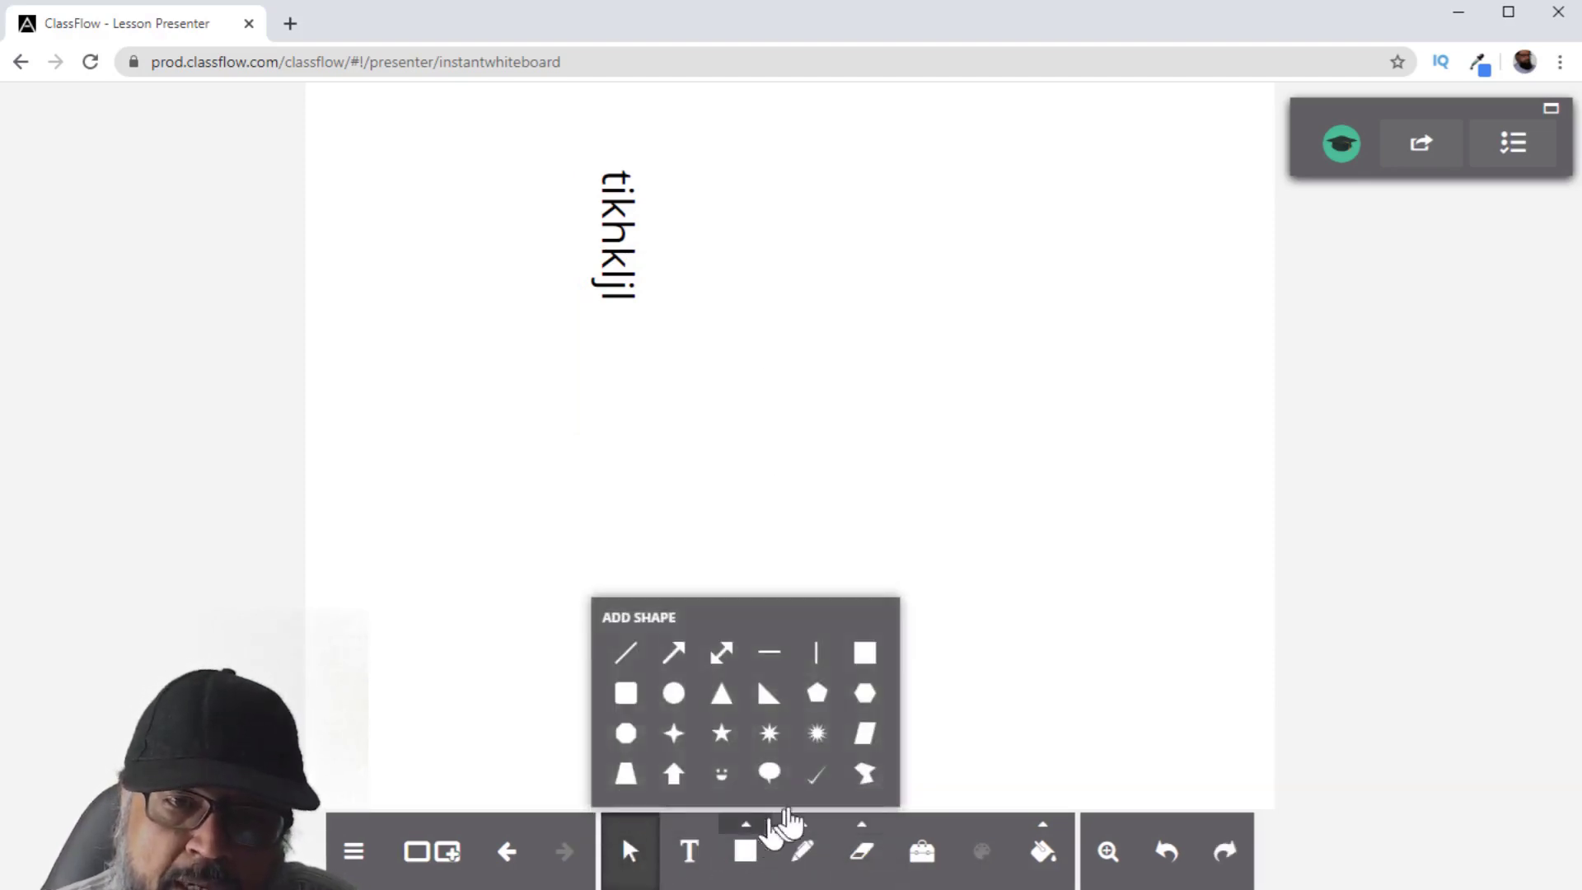
click(860, 659)
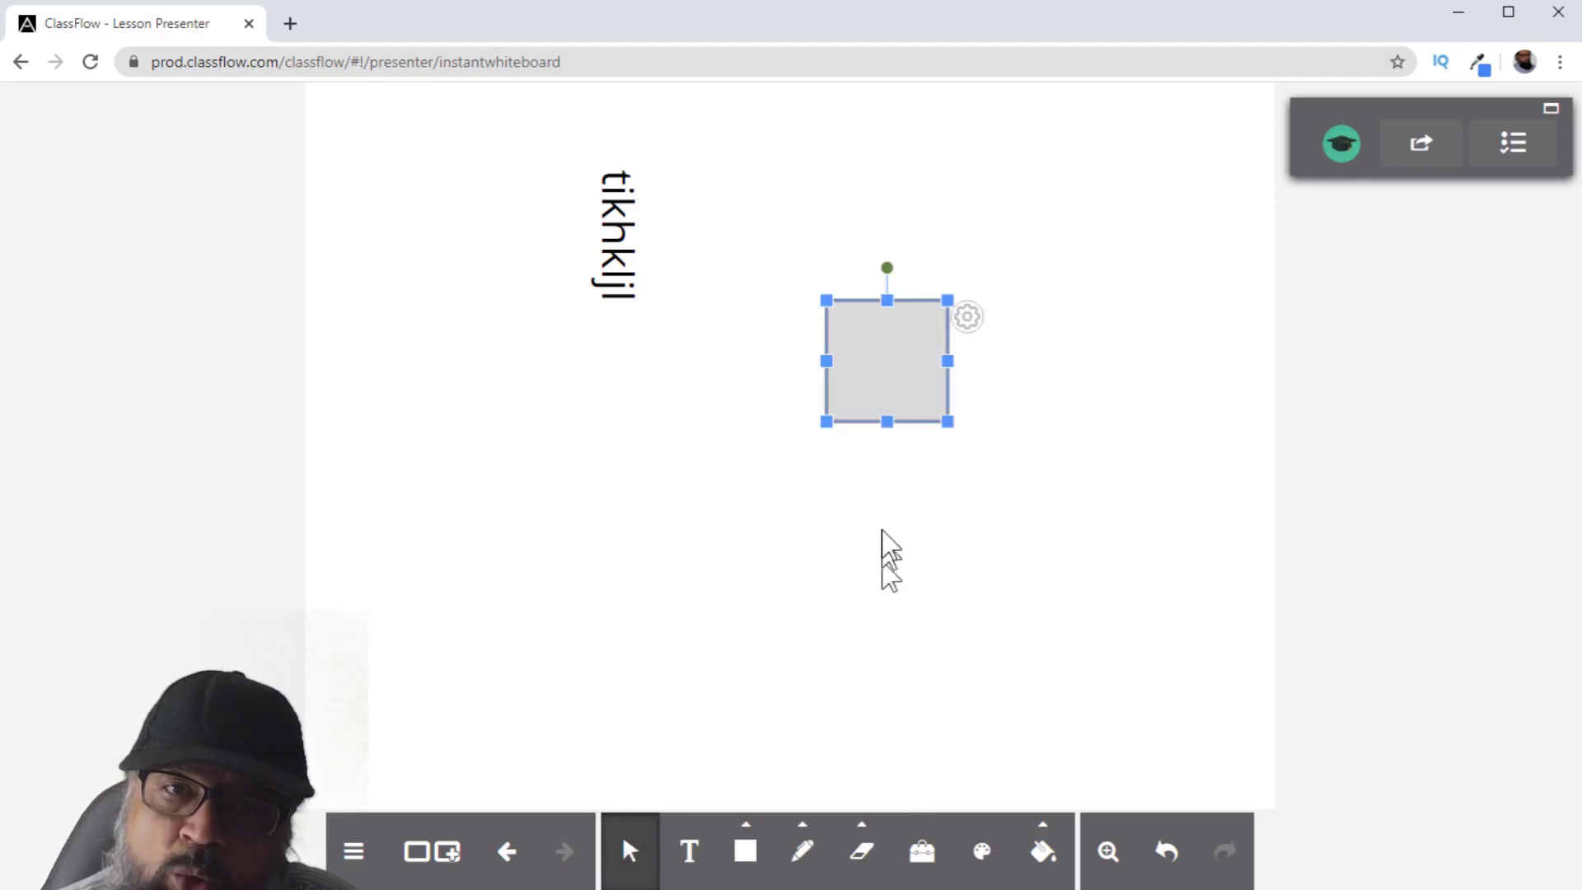
drag(868, 374, 597, 219)
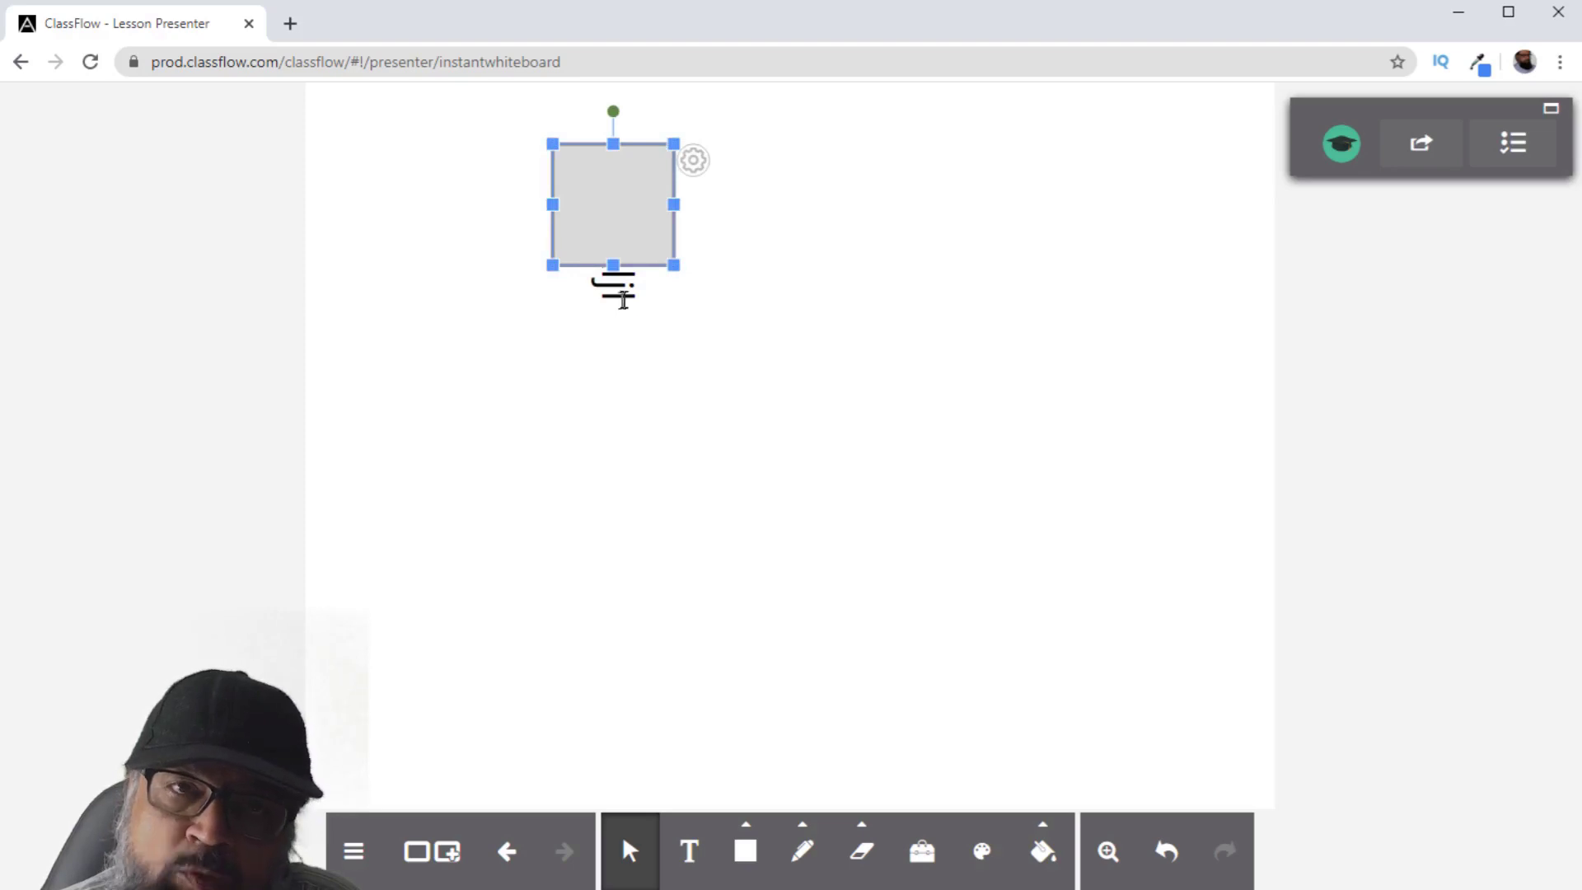
- Bring the vertical 'tikhkljl' text to the front, in front of the square
click(635, 708)
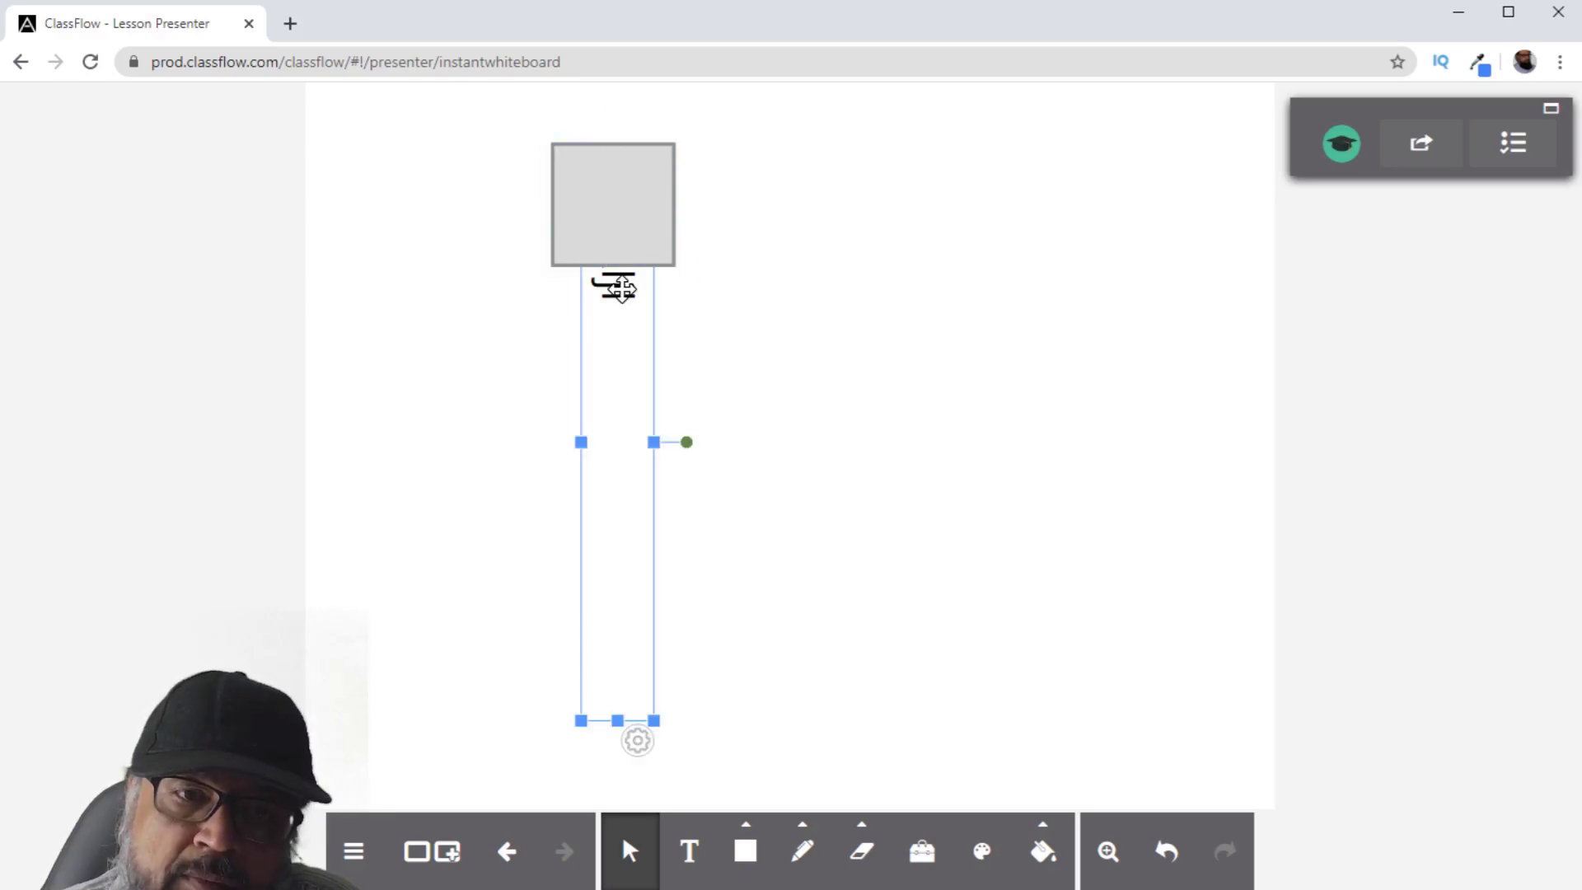
click(637, 742)
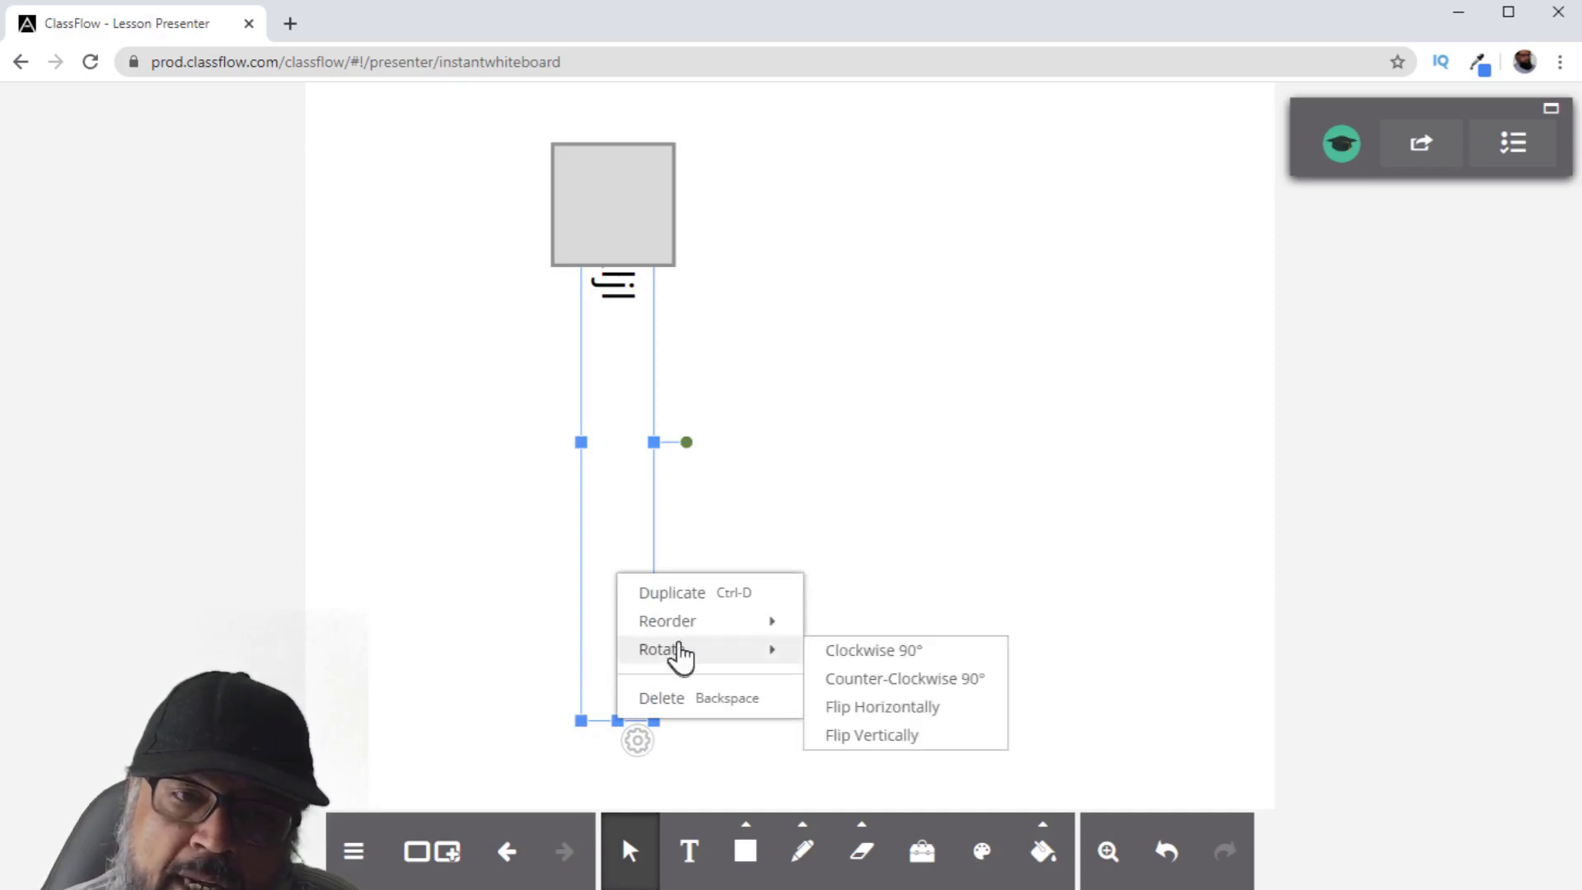
mouse_move(686, 630)
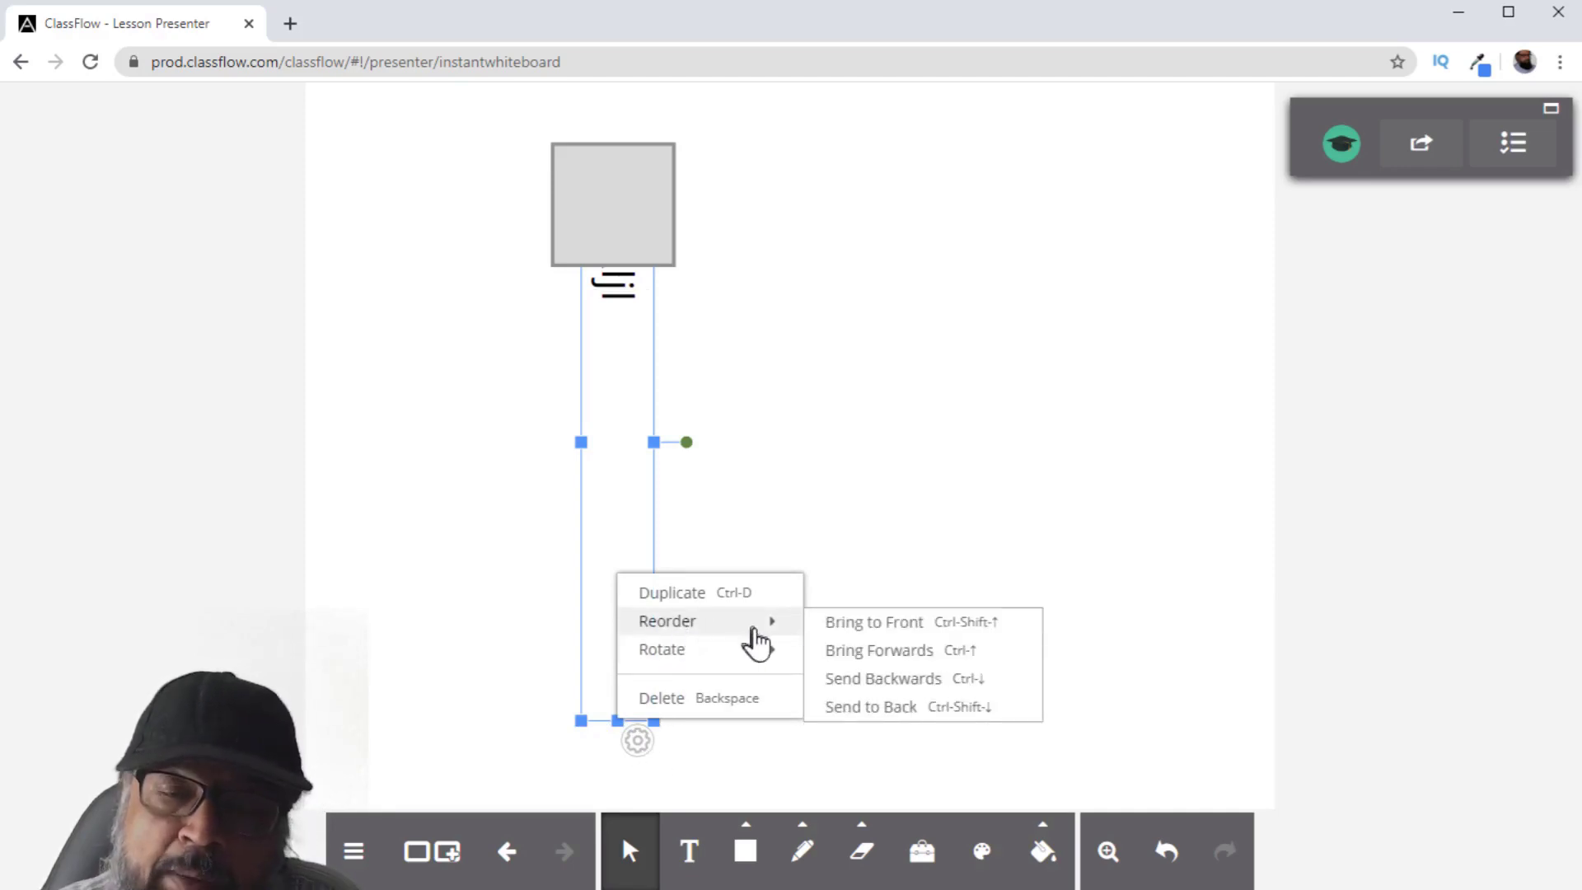
click(861, 633)
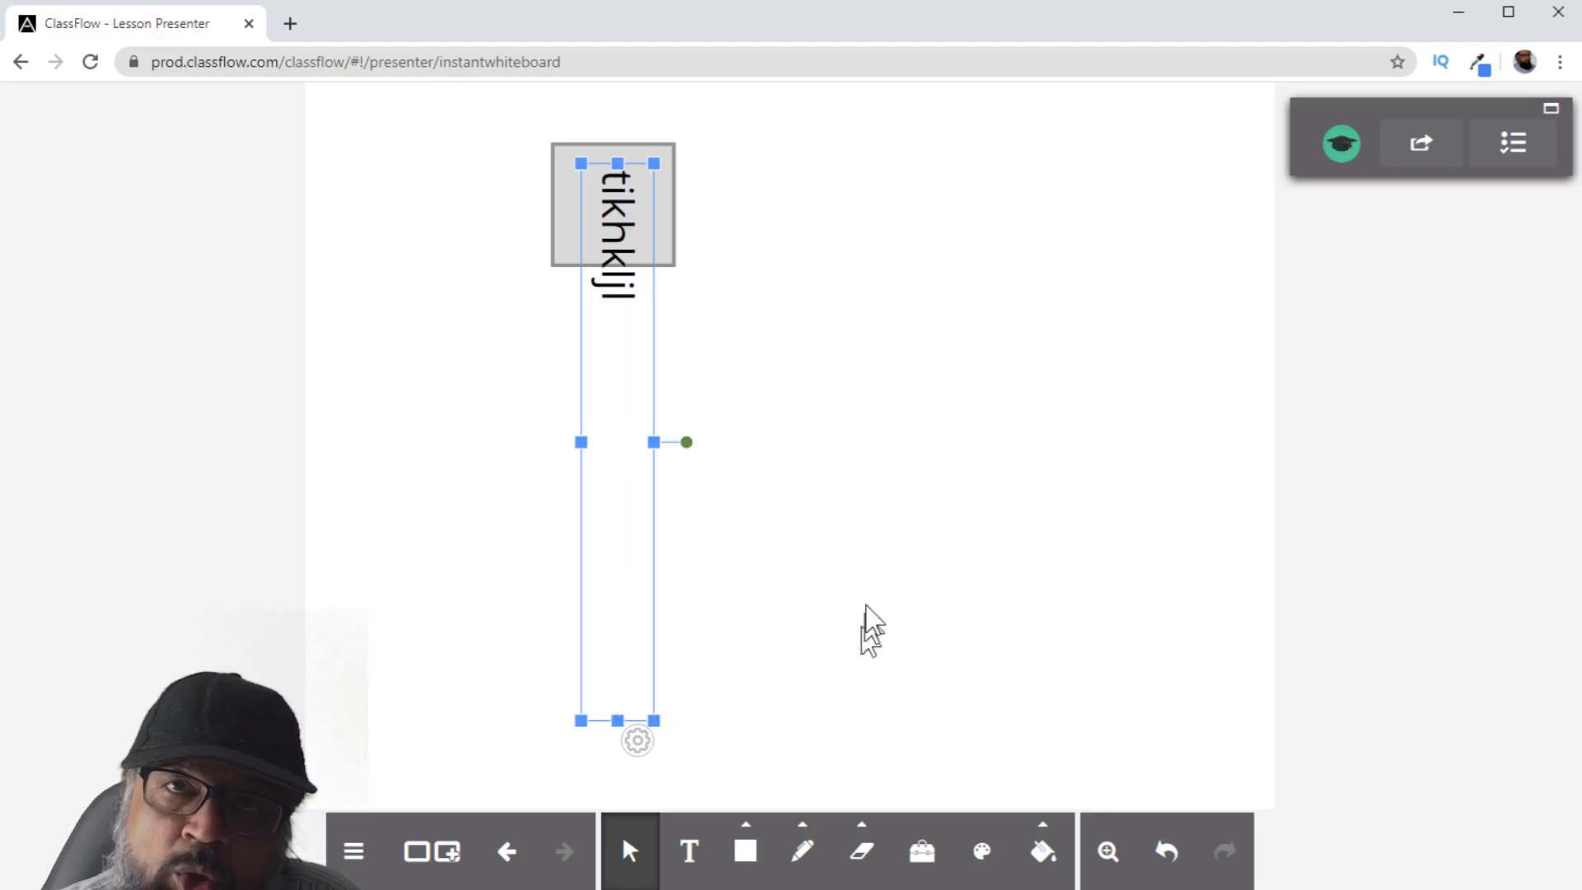
click(838, 407)
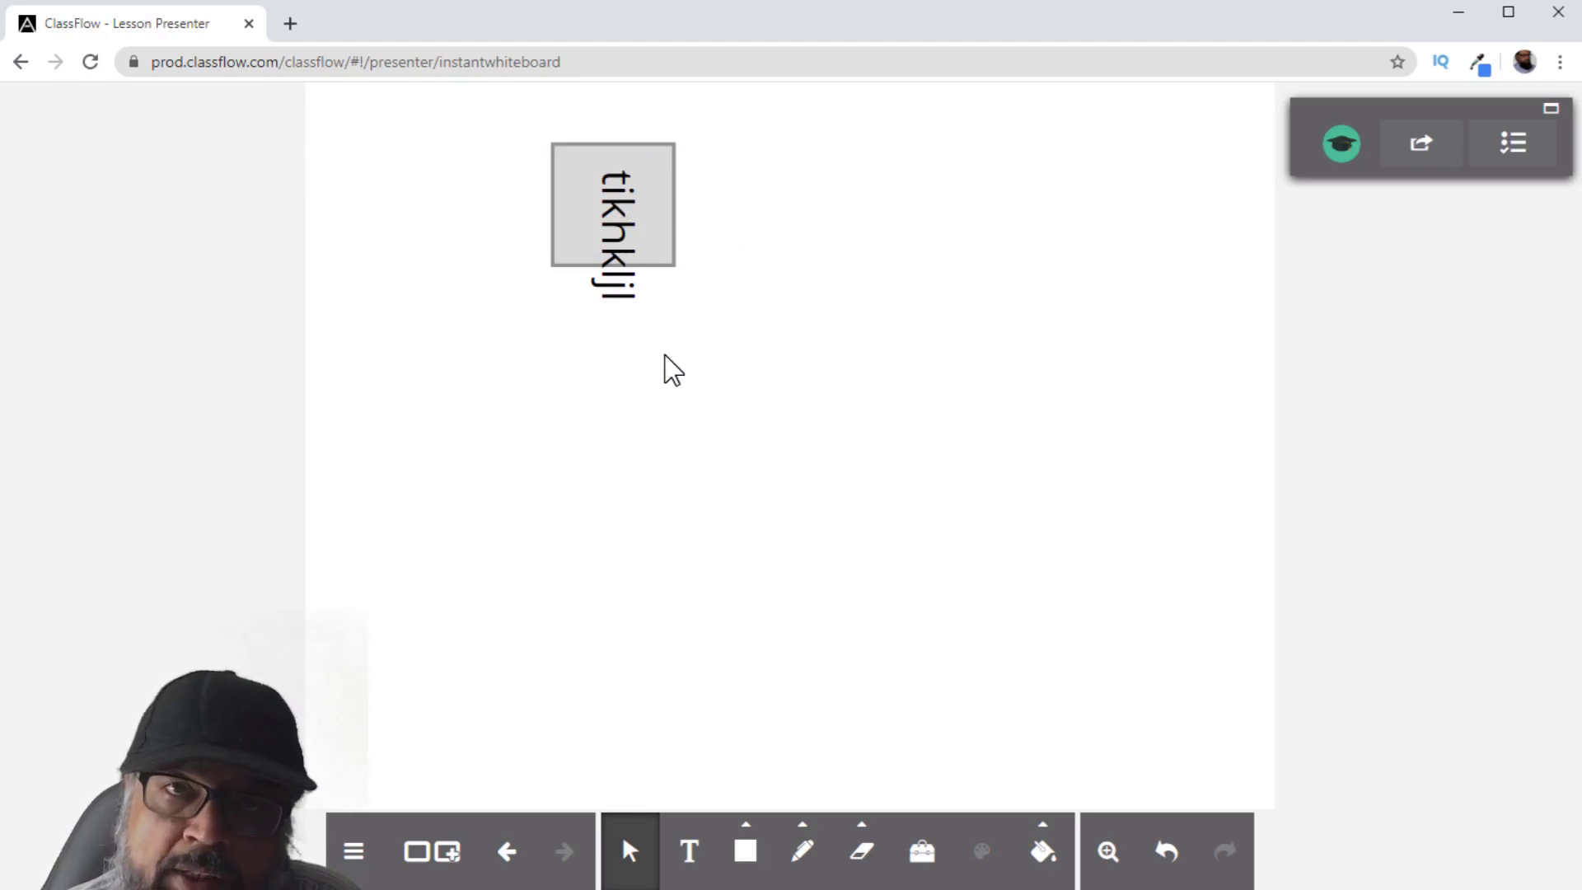
- Fill the background lime green, undo it back to white, and zoom to 134%
click(1042, 844)
click(1018, 678)
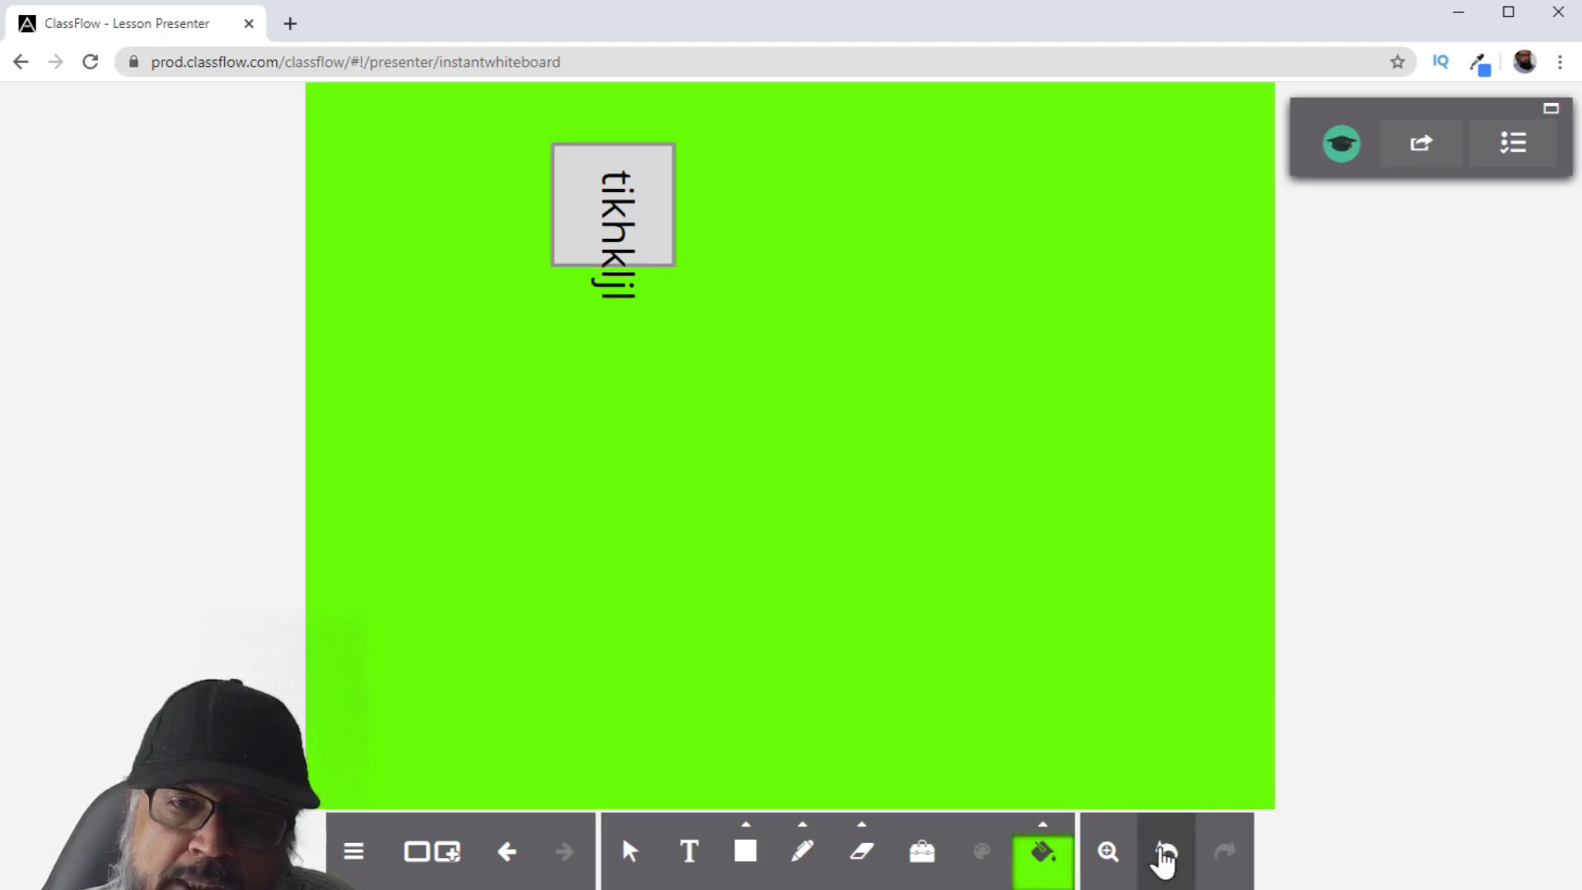
click(1164, 855)
click(1110, 857)
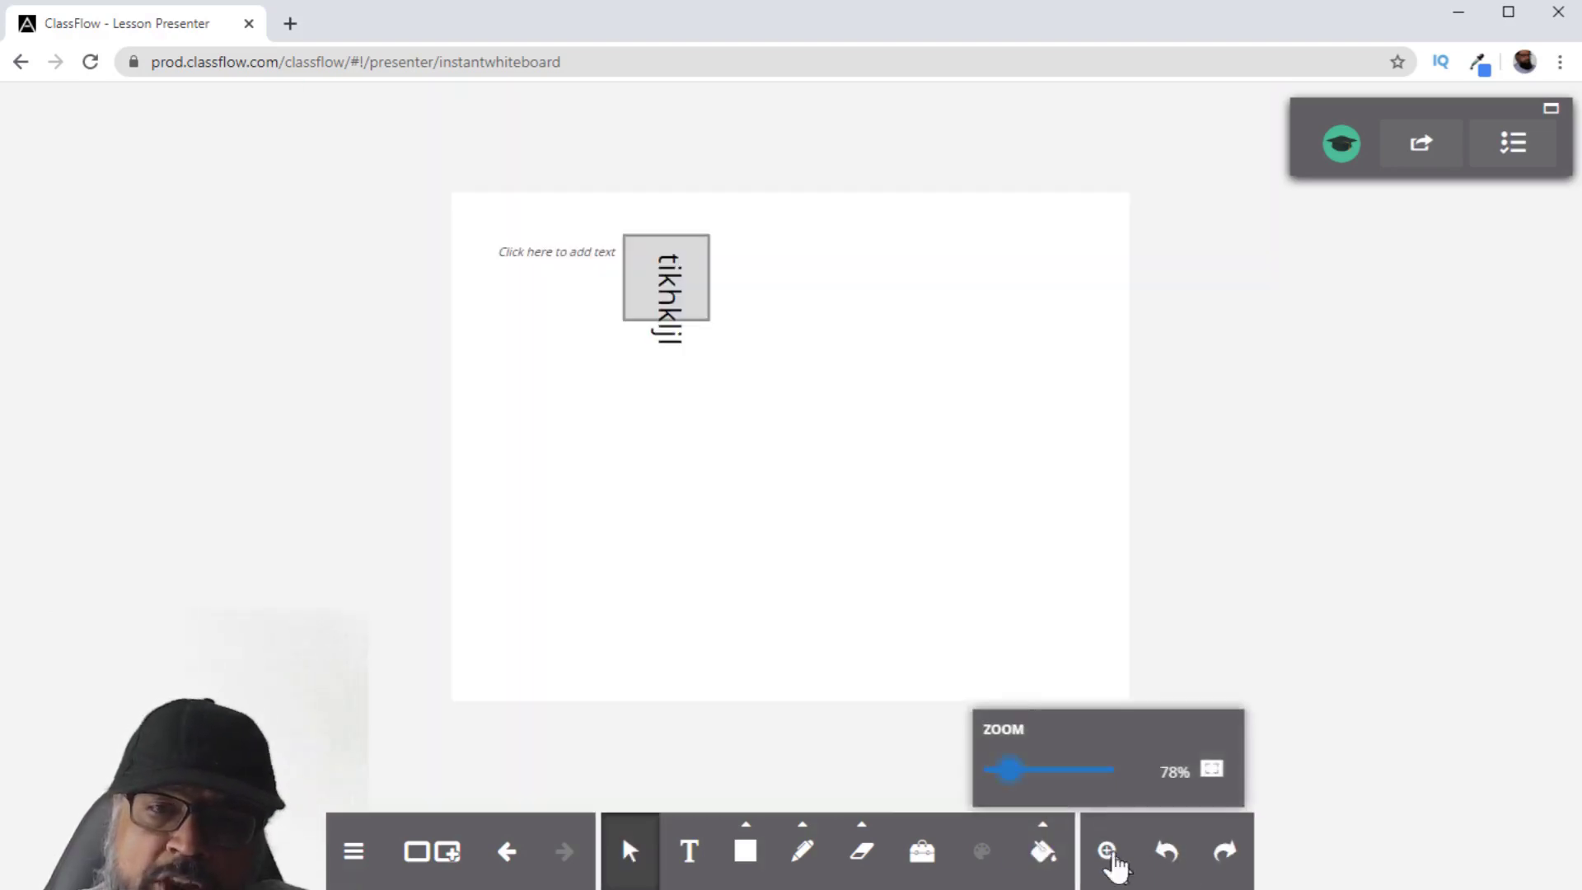
mouse_move(1013, 770)
mouse_down()
mouse_move(1058, 770)
mouse_move(1045, 772)
mouse_up()
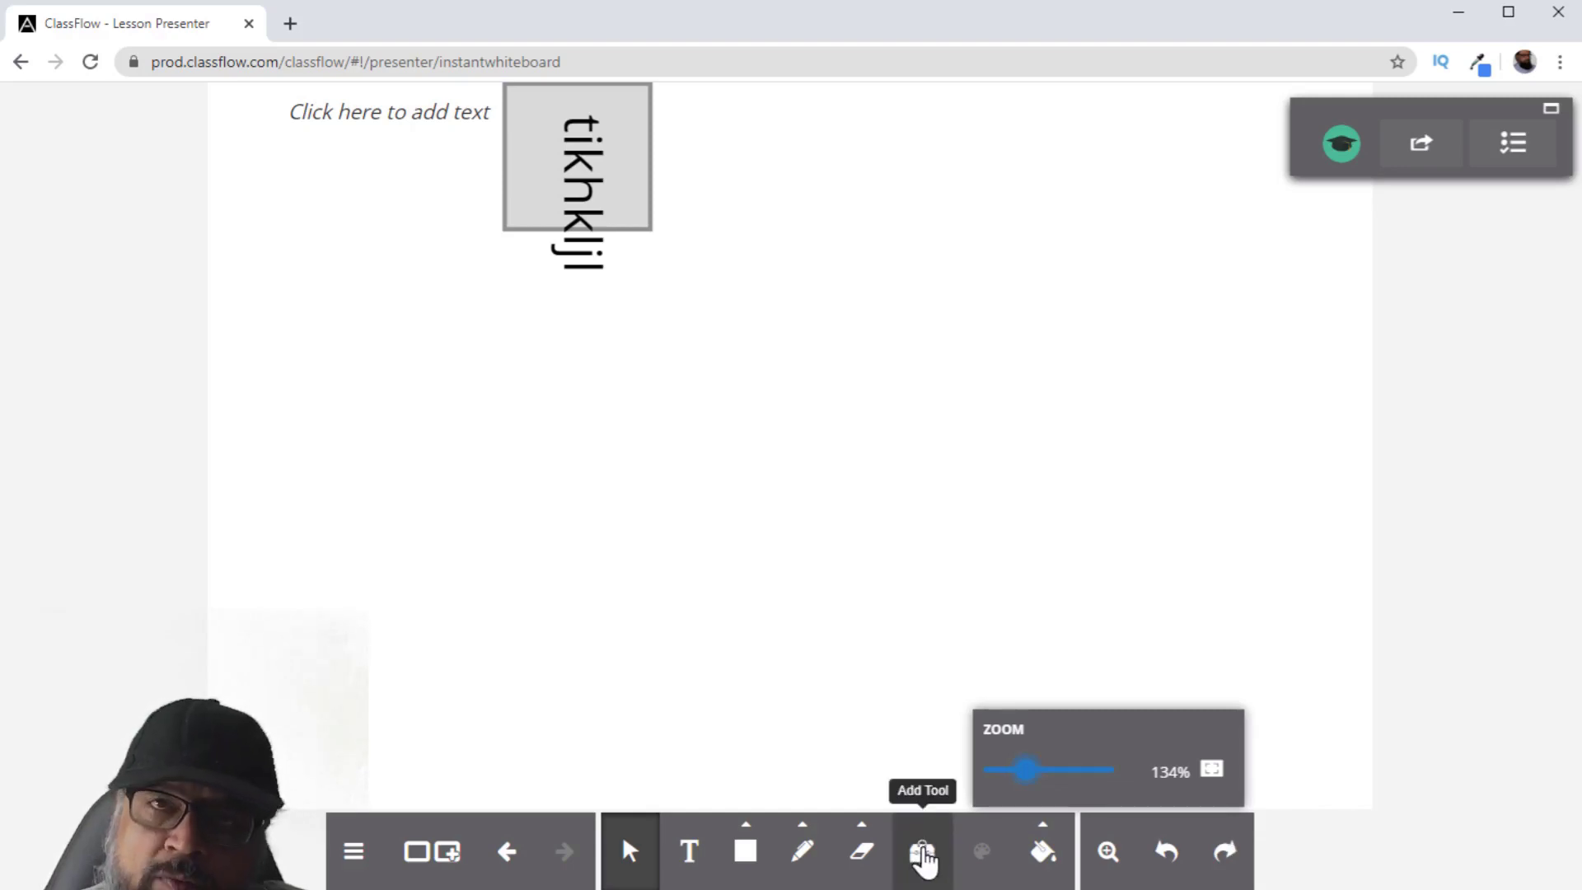
- Place a protractor from the classroom tools and move it lower on the board
click(922, 852)
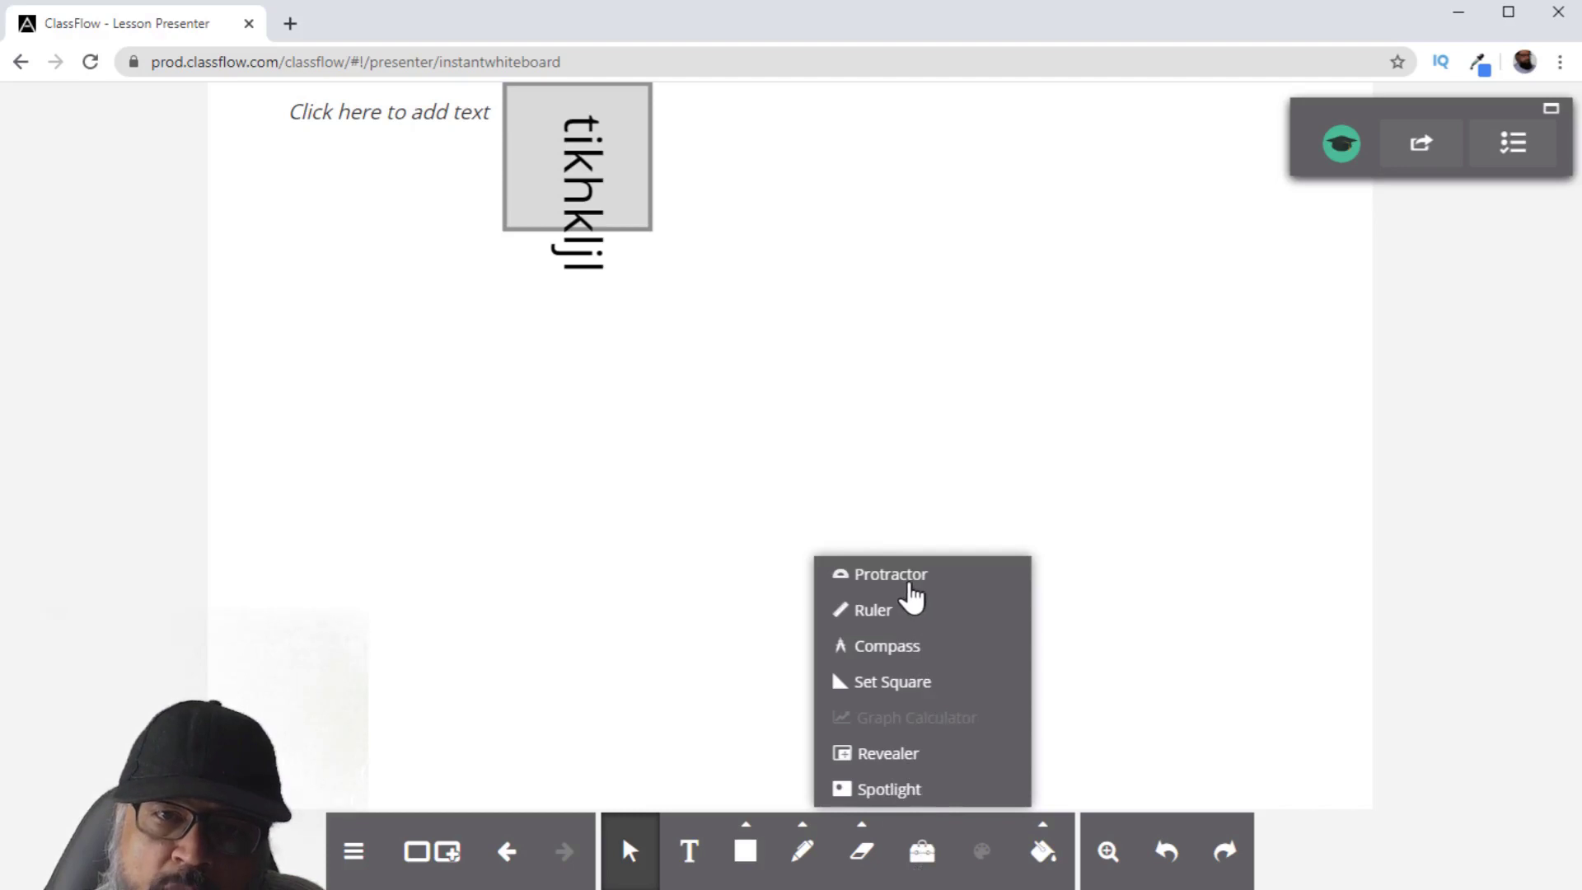
click(904, 576)
drag(674, 325, 640, 488)
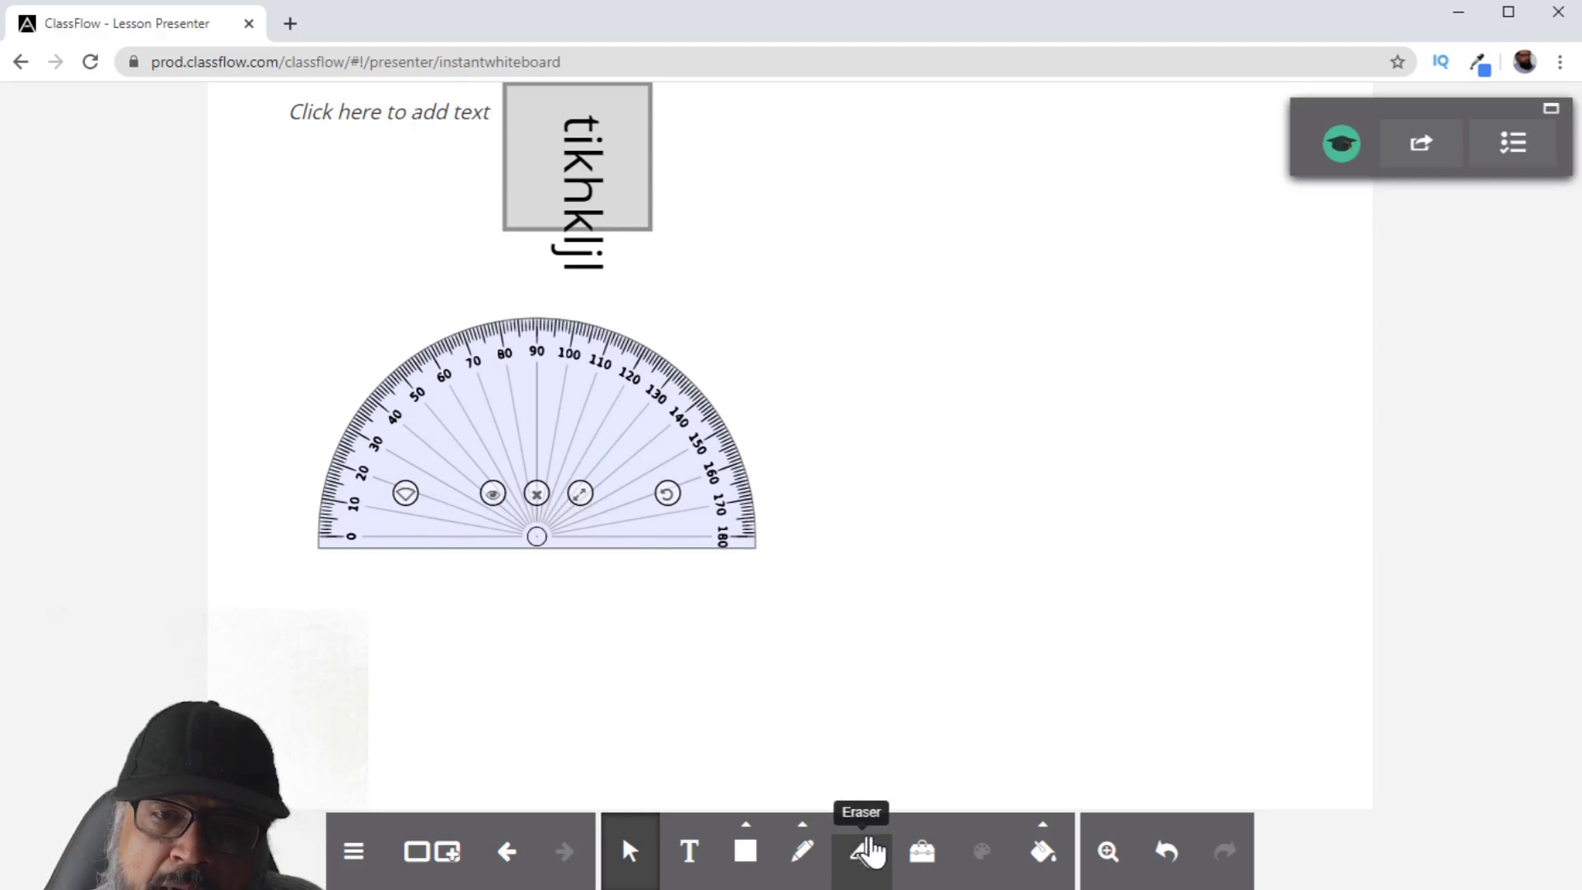
- Add the compass and draw a thick blue circle of 3.97cm radius
click(923, 851)
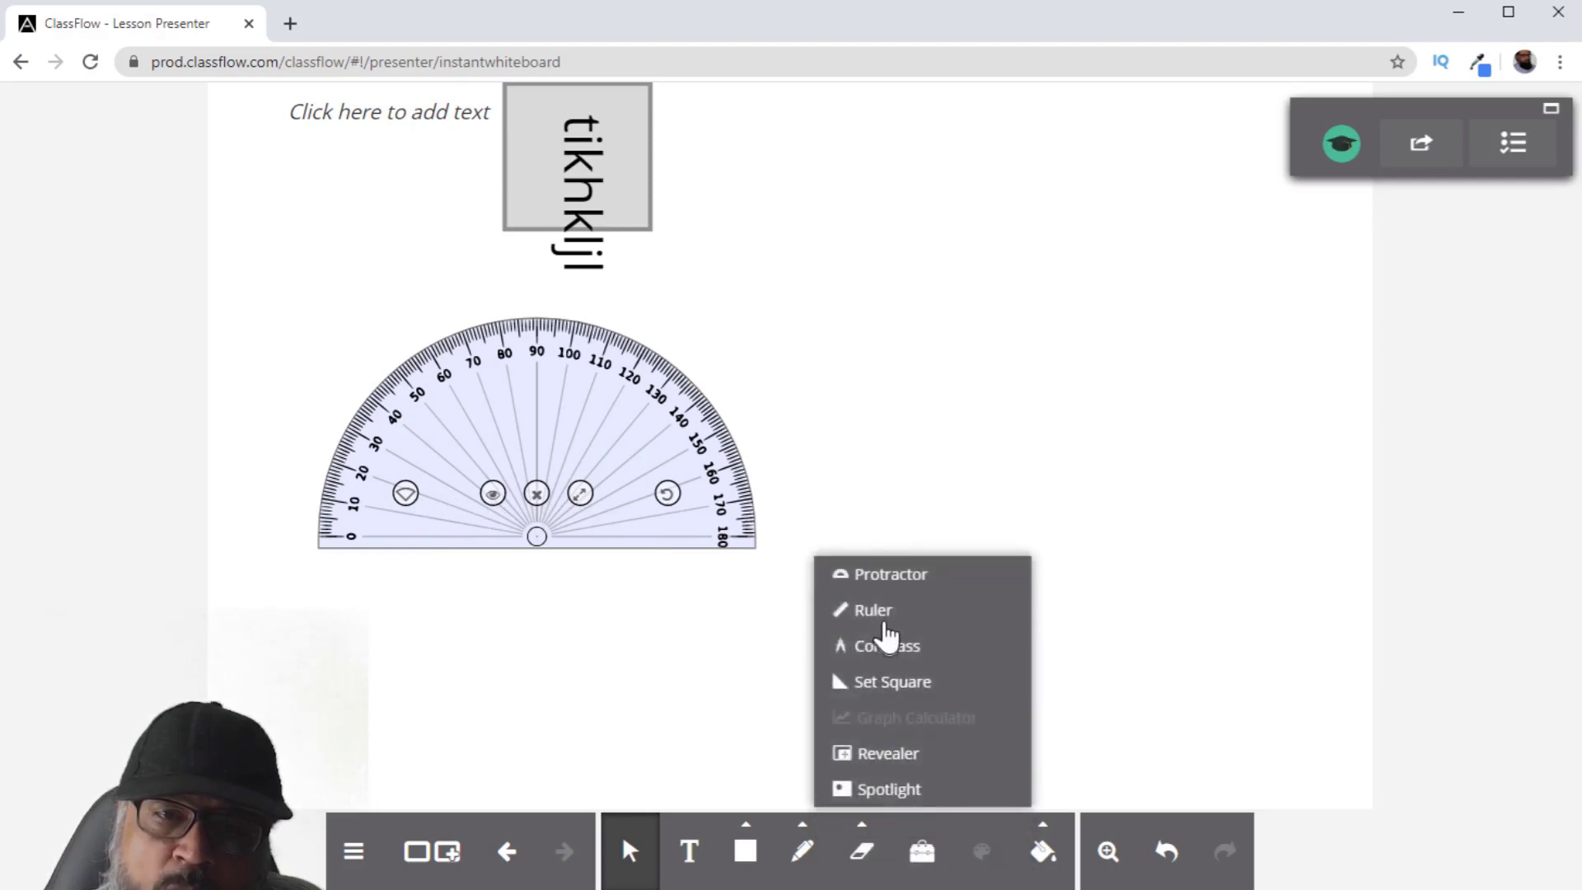
click(873, 611)
click(889, 647)
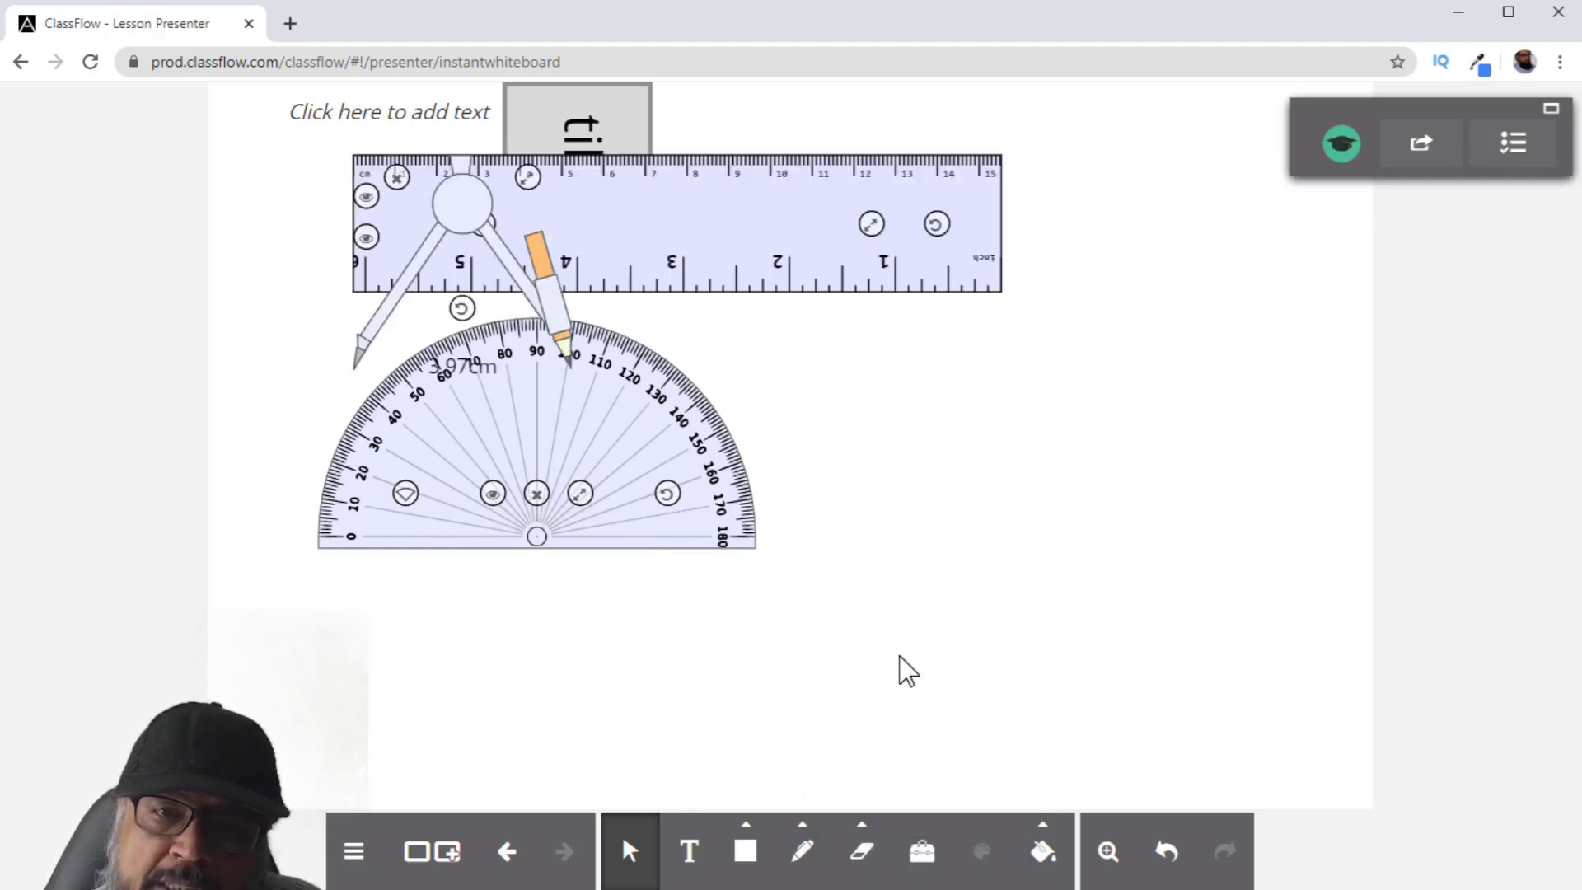
mouse_move(1141, 511)
mouse_down()
mouse_move(1147, 486)
mouse_move(1071, 635)
mouse_move(708, 626)
mouse_move(1054, 469)
mouse_move(1075, 516)
mouse_up()
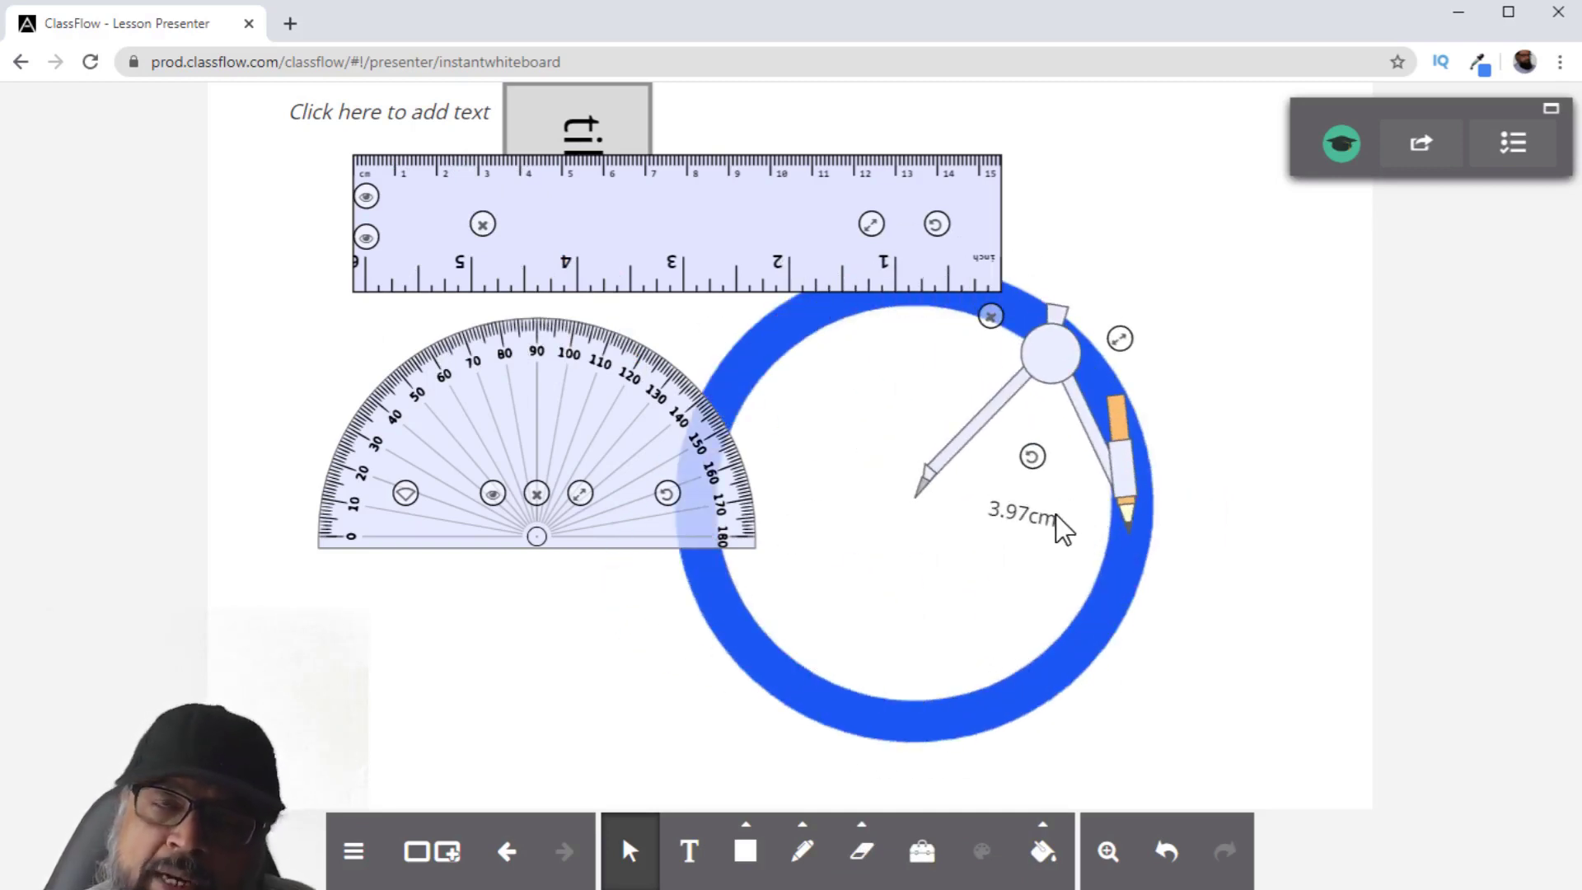
- Add a set square to the whiteboard
click(922, 851)
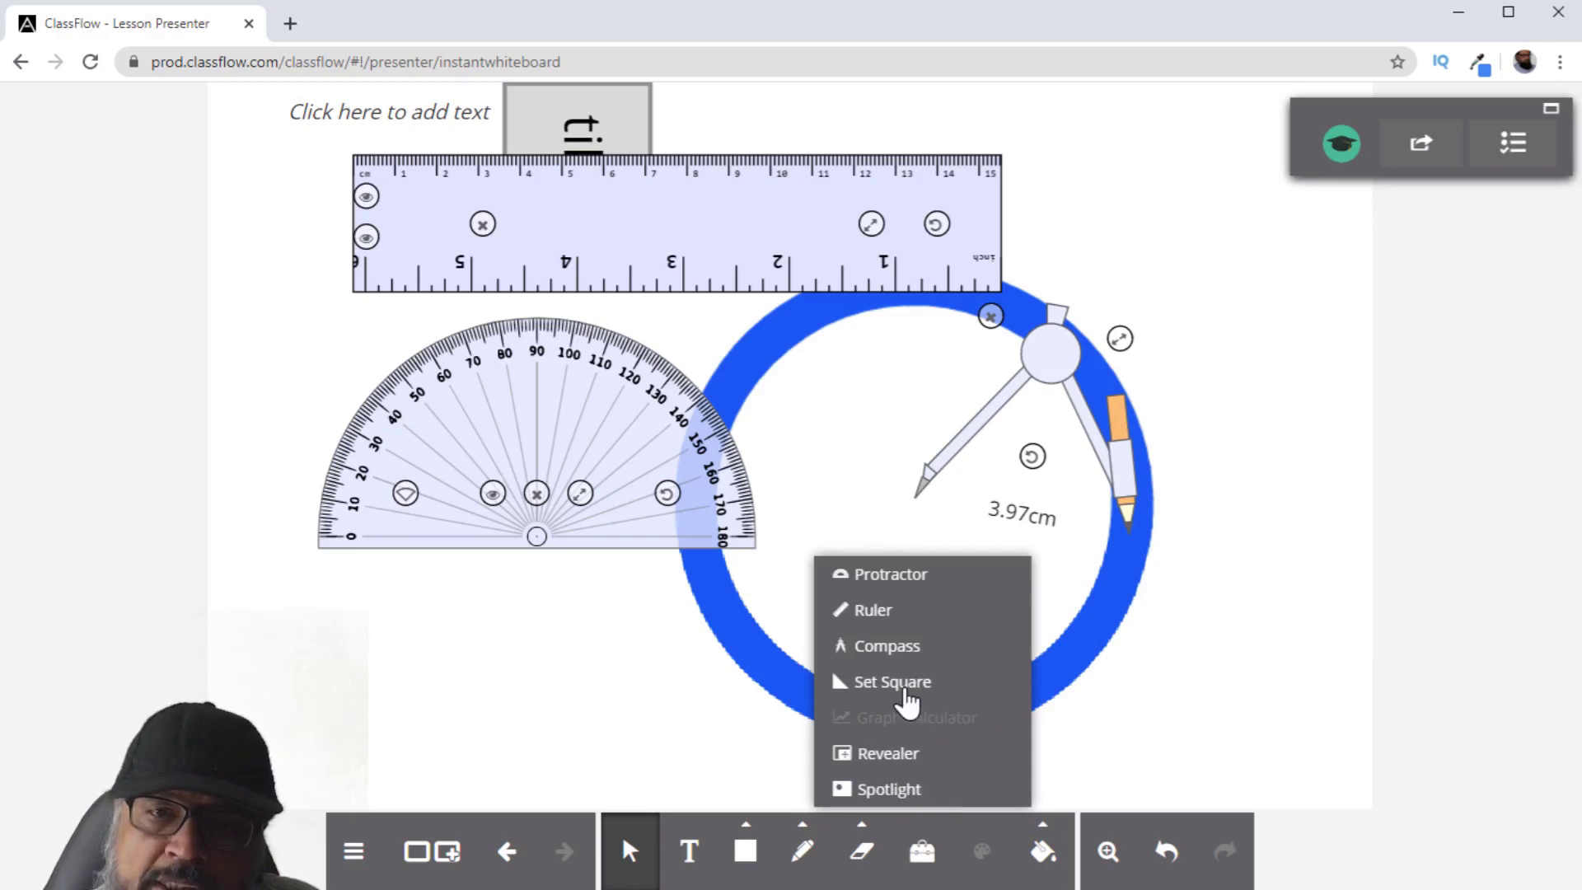
click(905, 690)
click(922, 851)
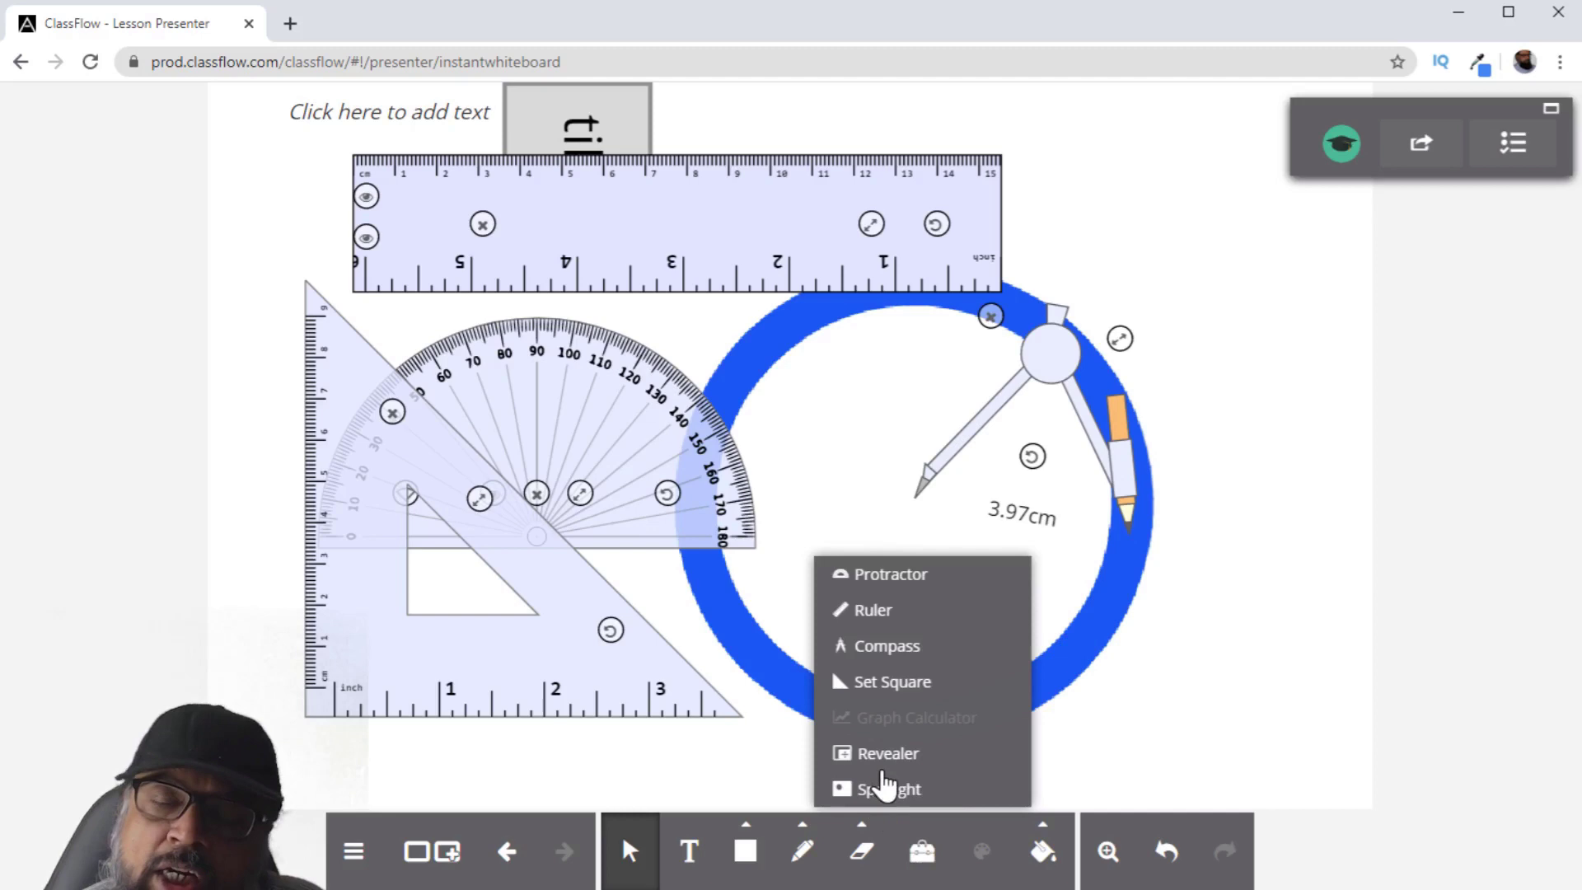
- Cover the board with a spotlight, pan it over the compass and protractor, then undo the move
click(885, 791)
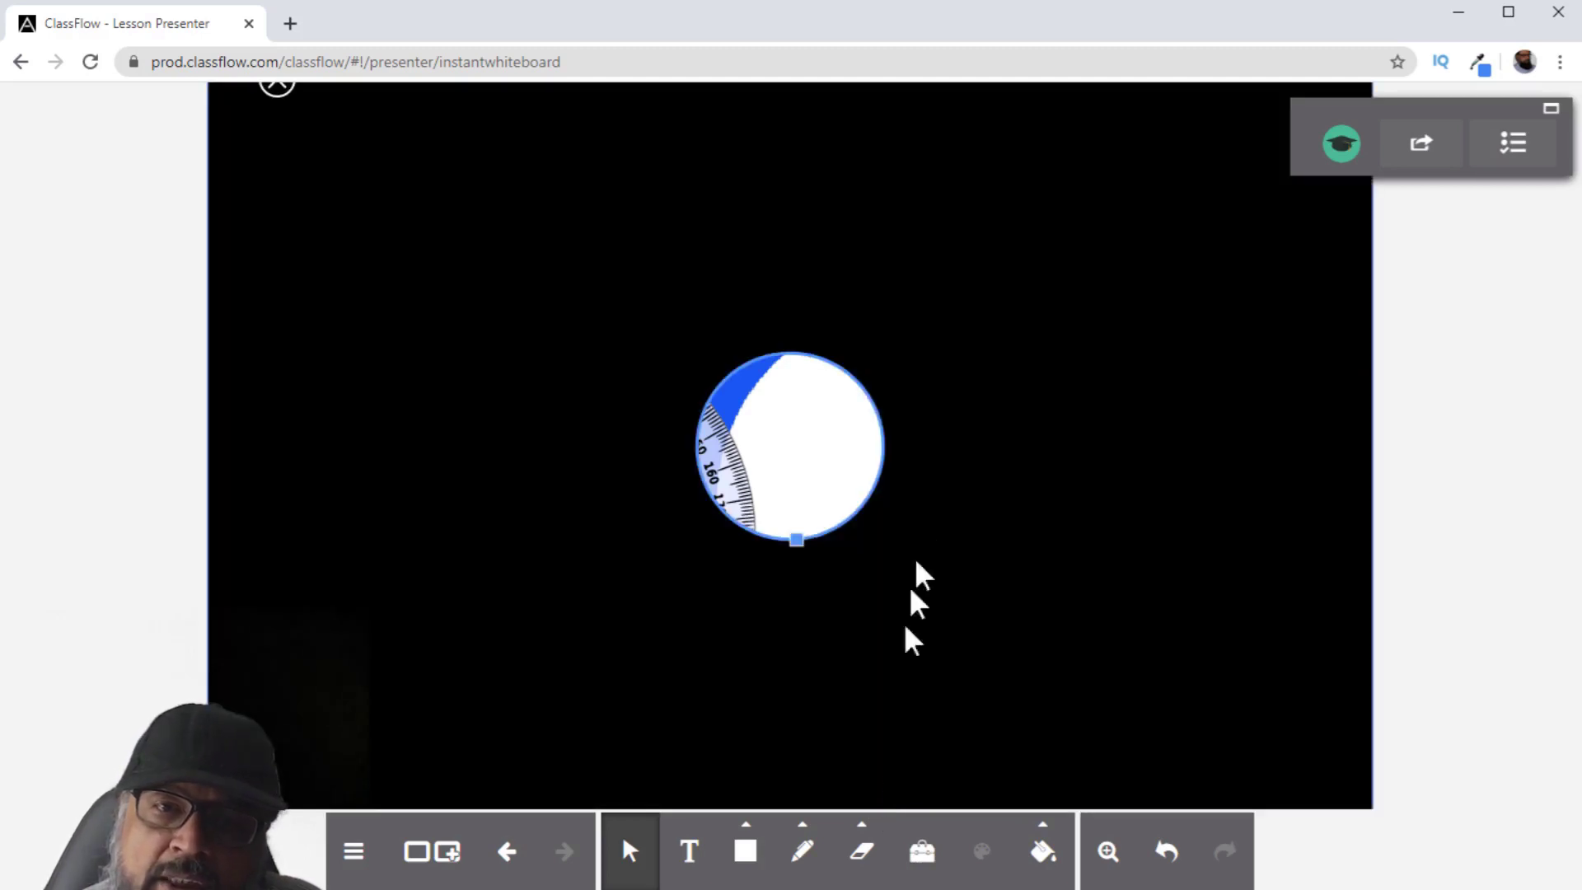
drag(795, 532, 649, 628)
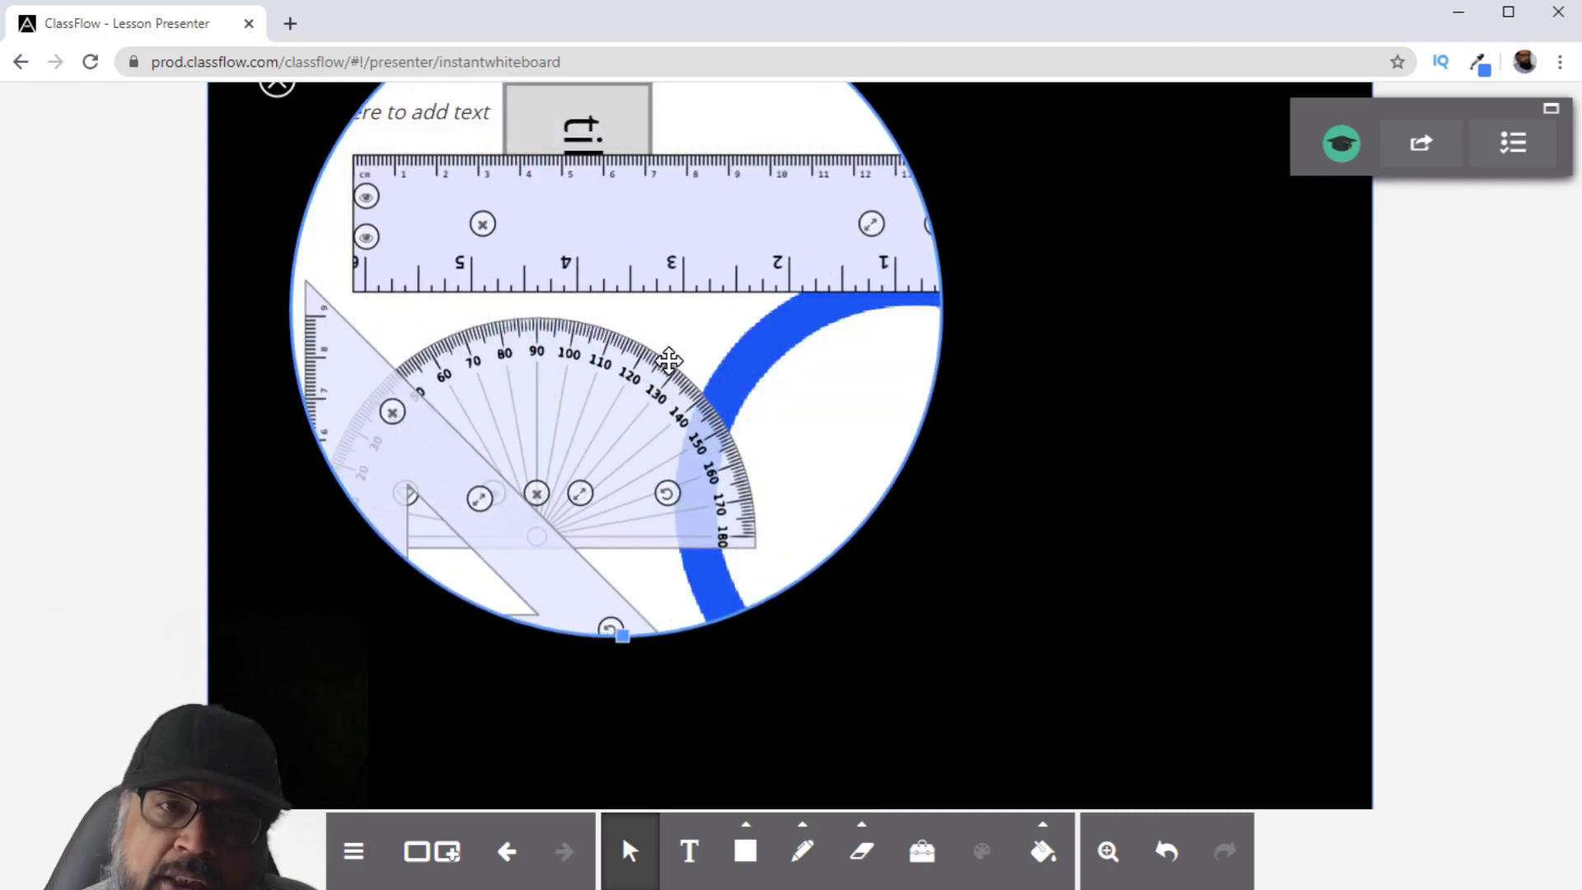
mouse_move(672, 371)
mouse_down()
mouse_move(889, 445)
mouse_move(1035, 448)
mouse_move(1103, 405)
mouse_move(1100, 435)
mouse_move(826, 473)
mouse_move(967, 470)
mouse_move(577, 457)
mouse_move(805, 449)
mouse_move(827, 470)
mouse_move(750, 462)
mouse_move(904, 437)
mouse_move(780, 445)
mouse_up()
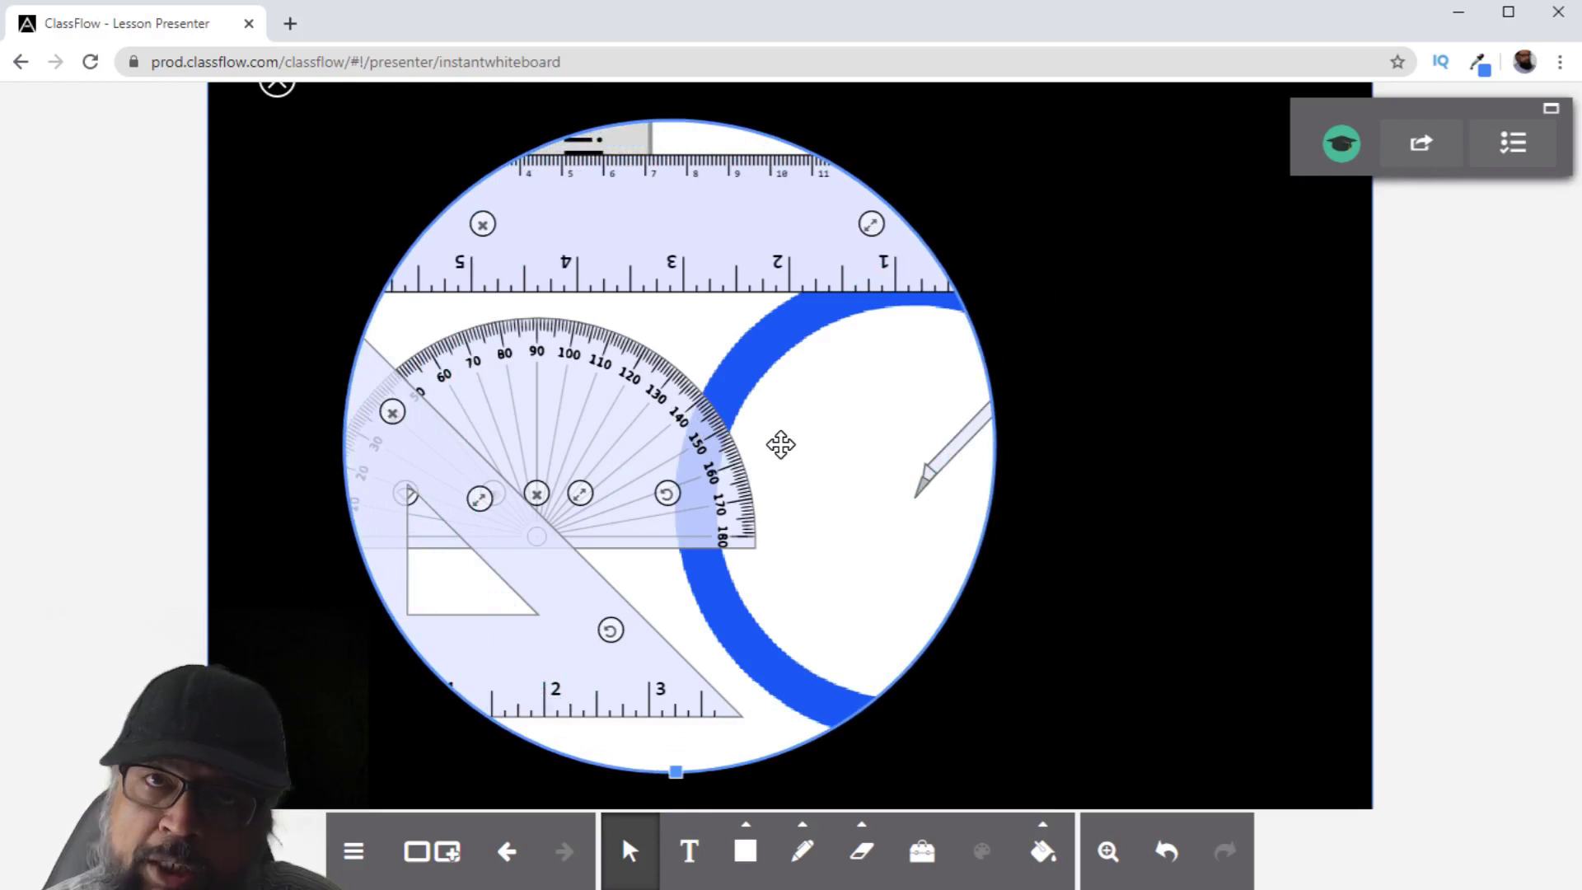
click(1166, 857)
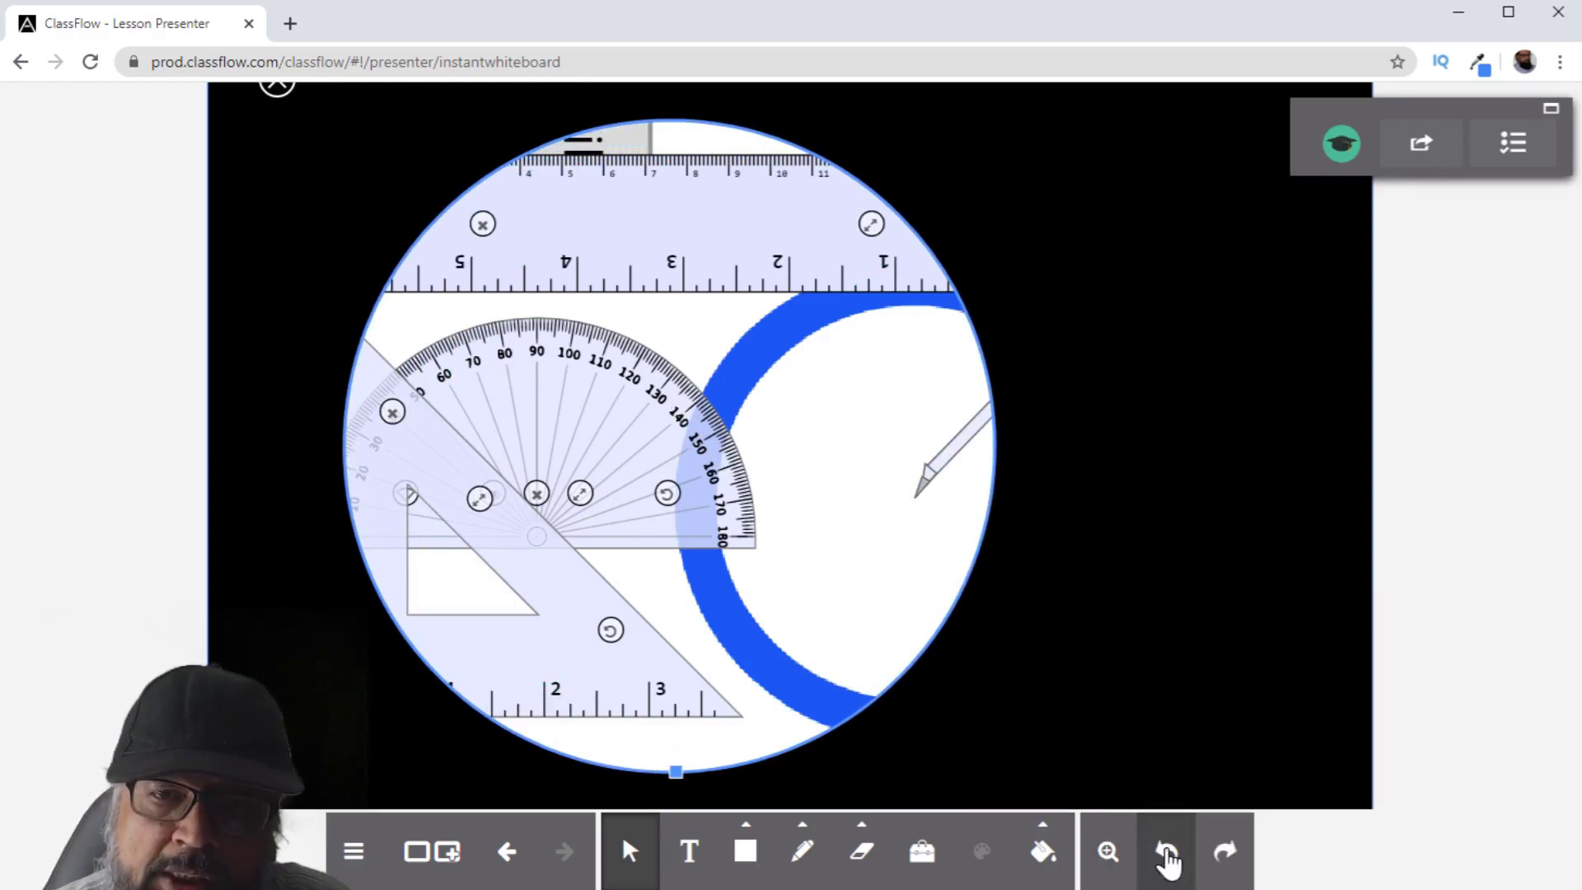
click(921, 851)
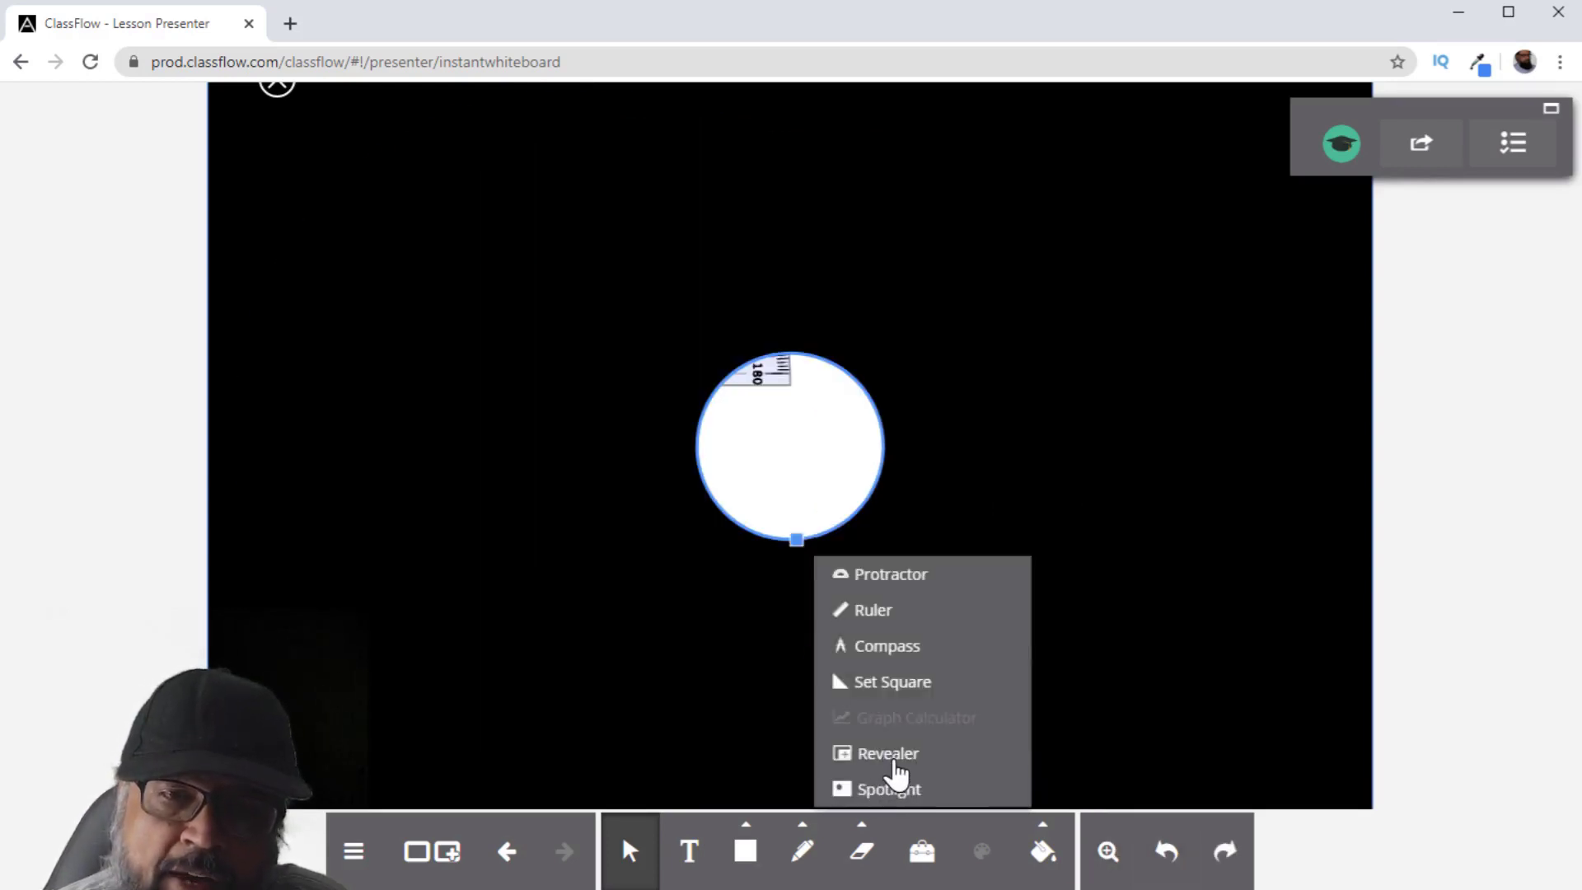
- Replace the spotlight with the revealer, confirming the replacement
click(894, 763)
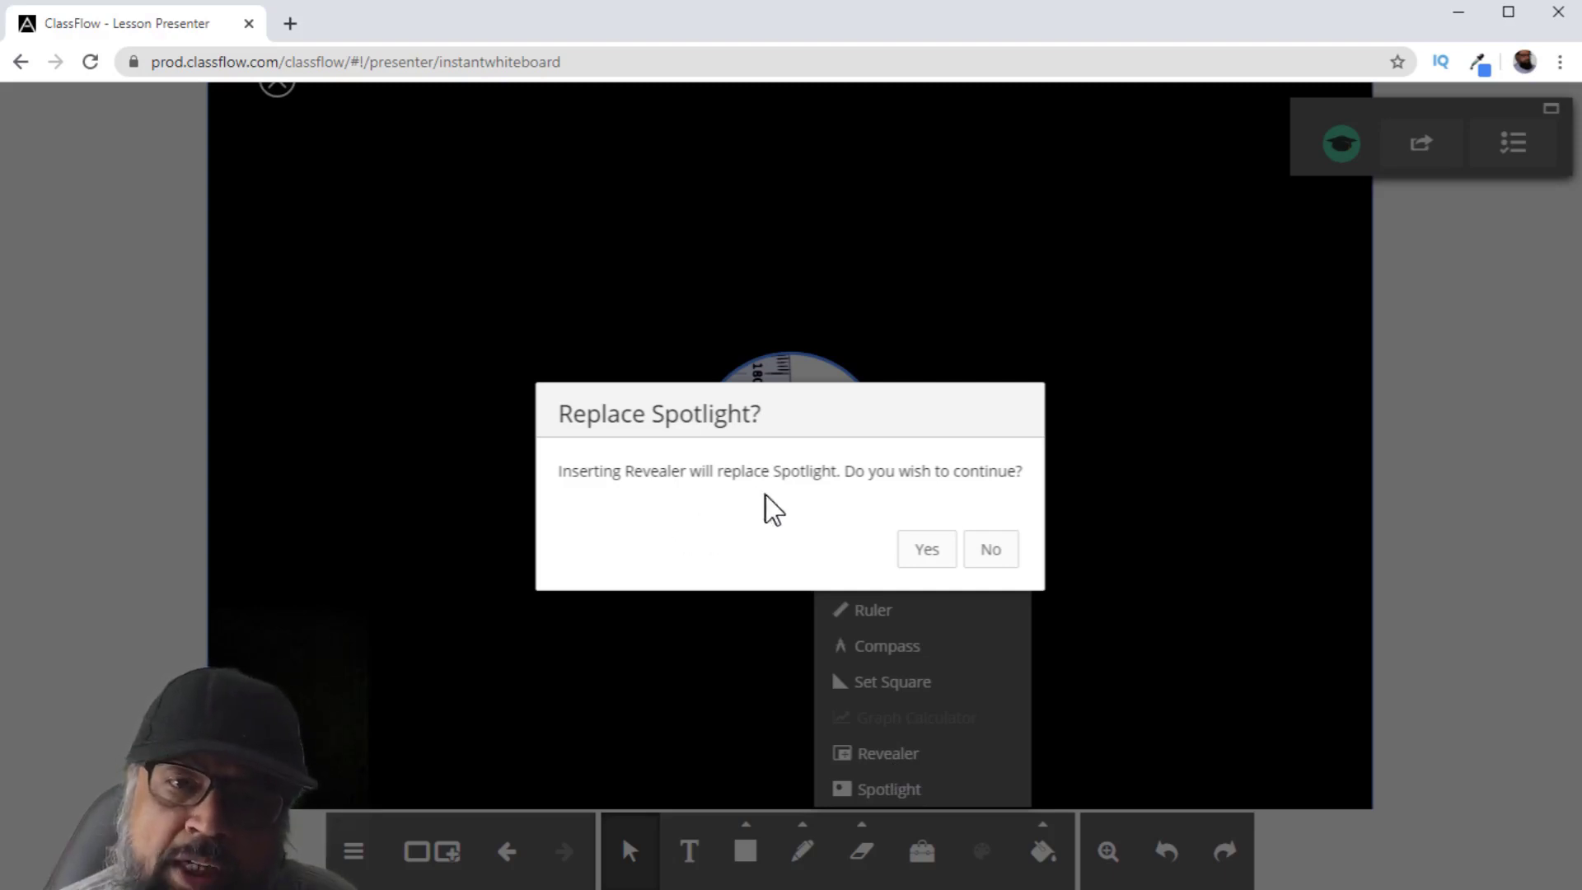
click(928, 558)
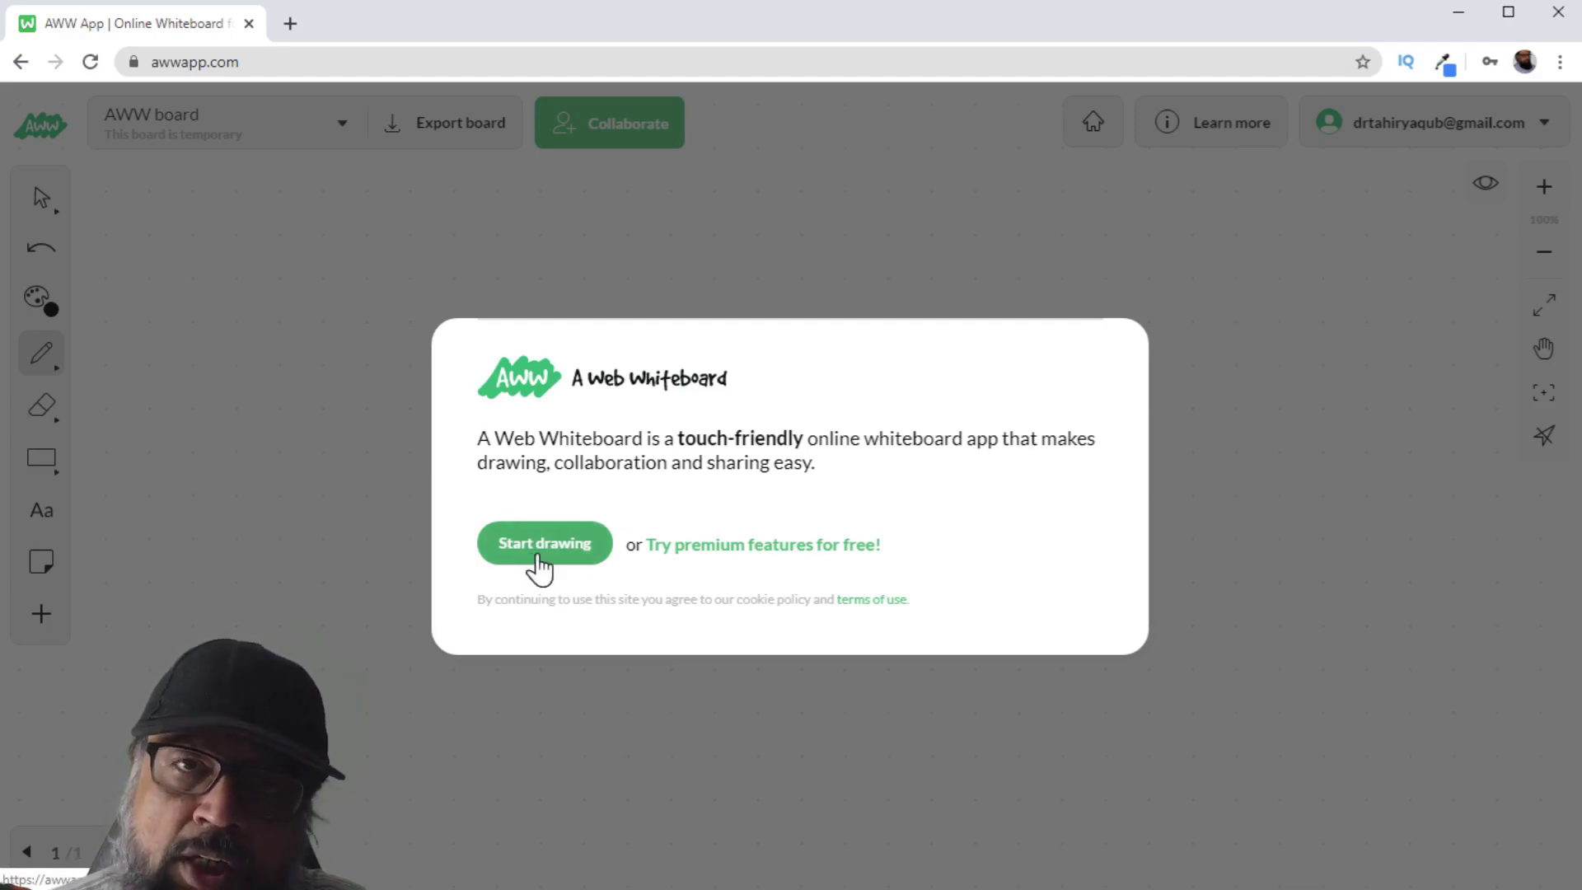
- Dismiss the AWW App welcome dialog with Start drawing to get an empty board
click(539, 545)
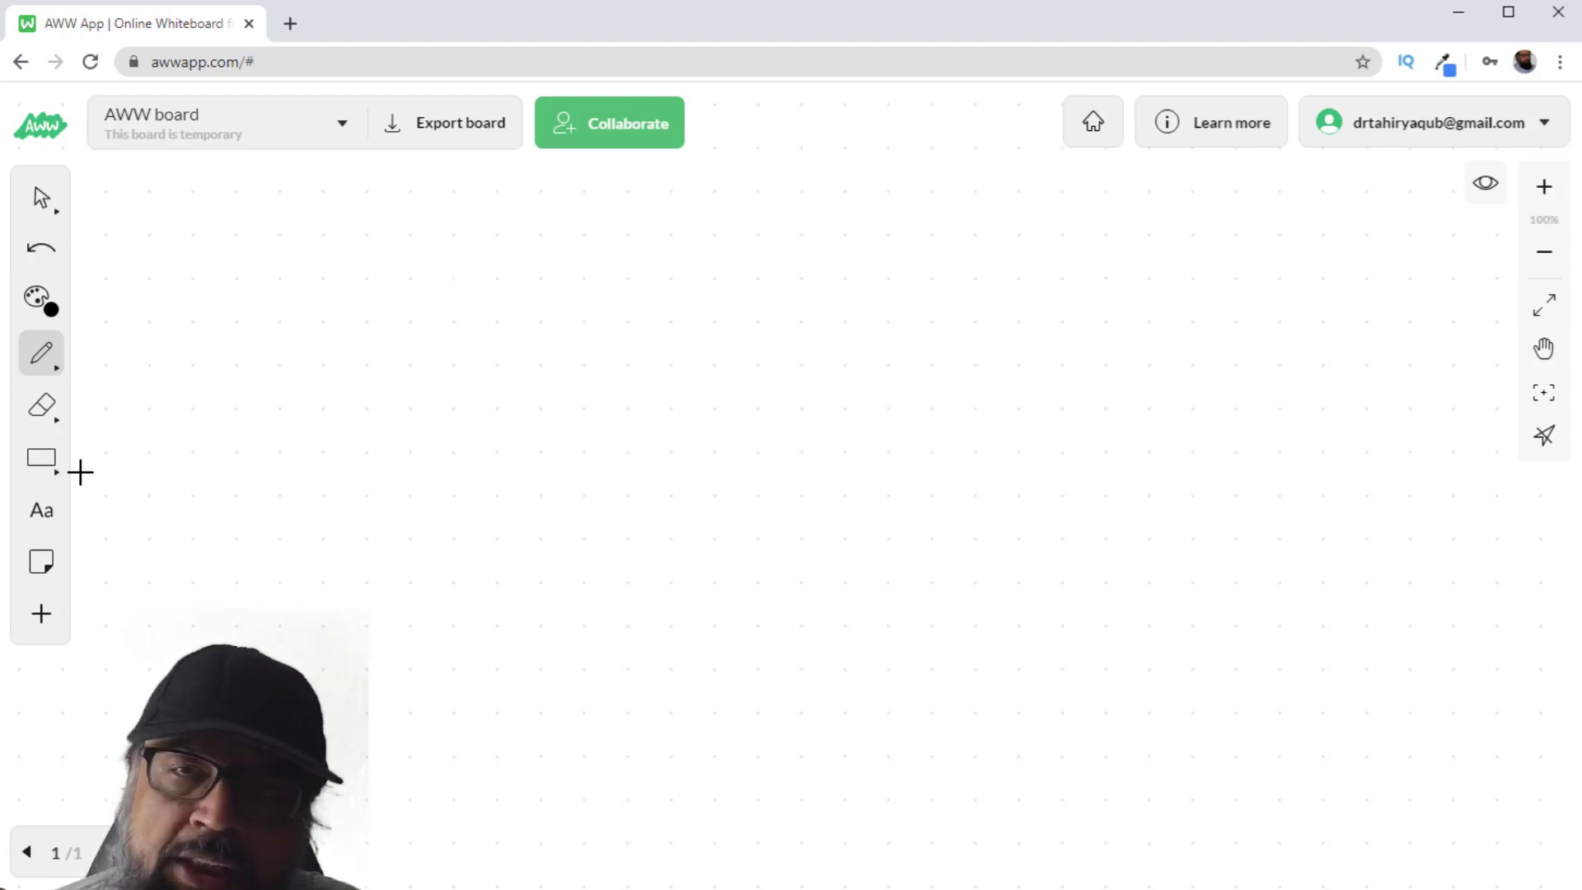
- Handwrite the fraction 5/6 in black with the plain pencil
click(49, 364)
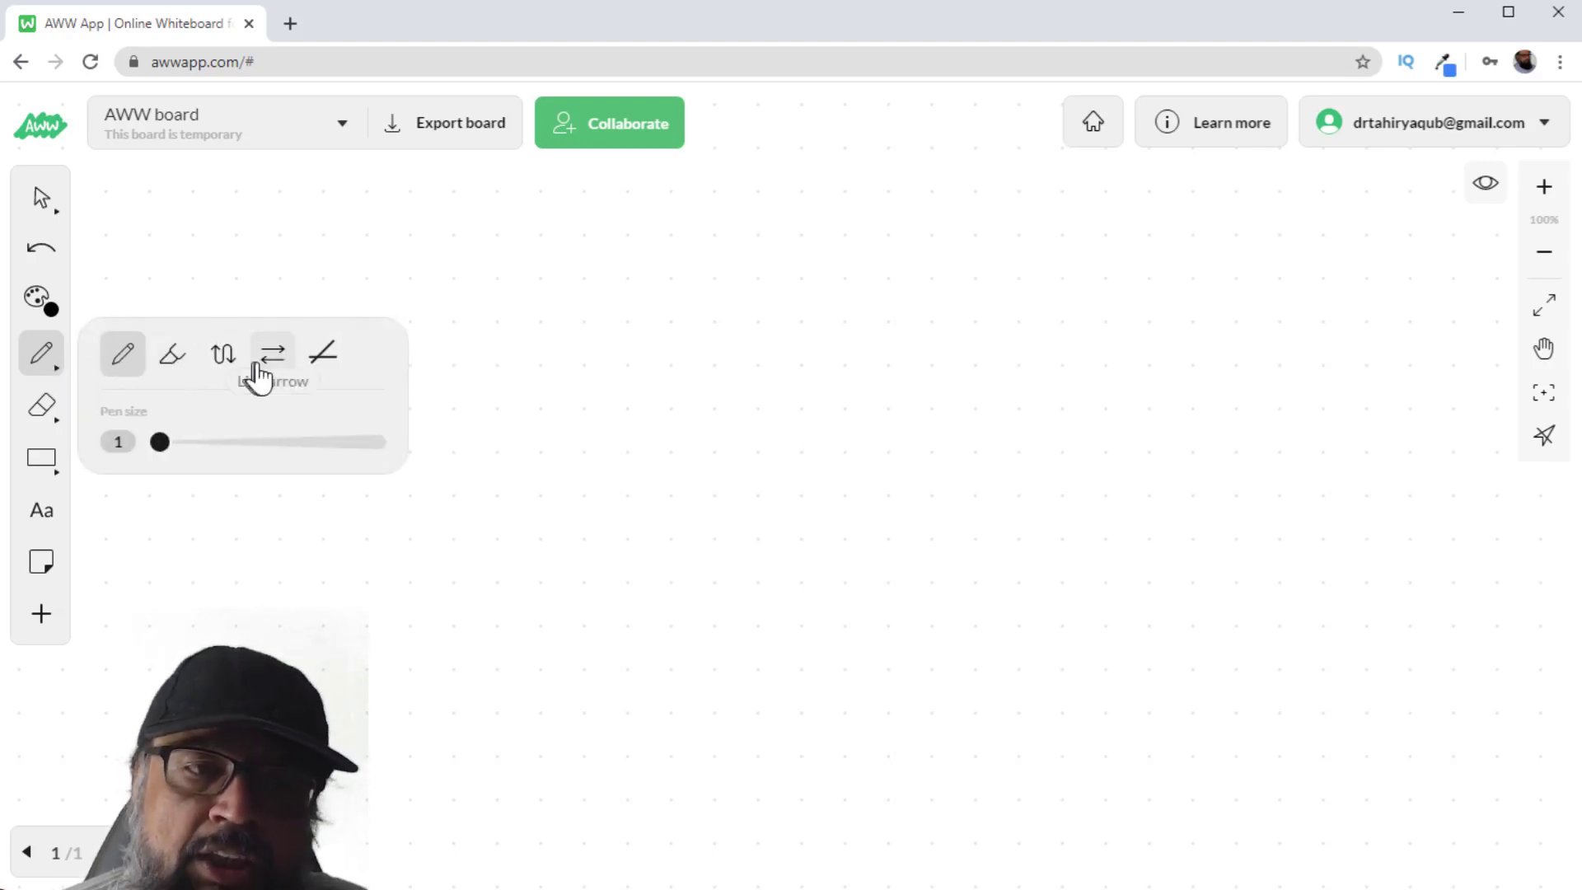
click(132, 363)
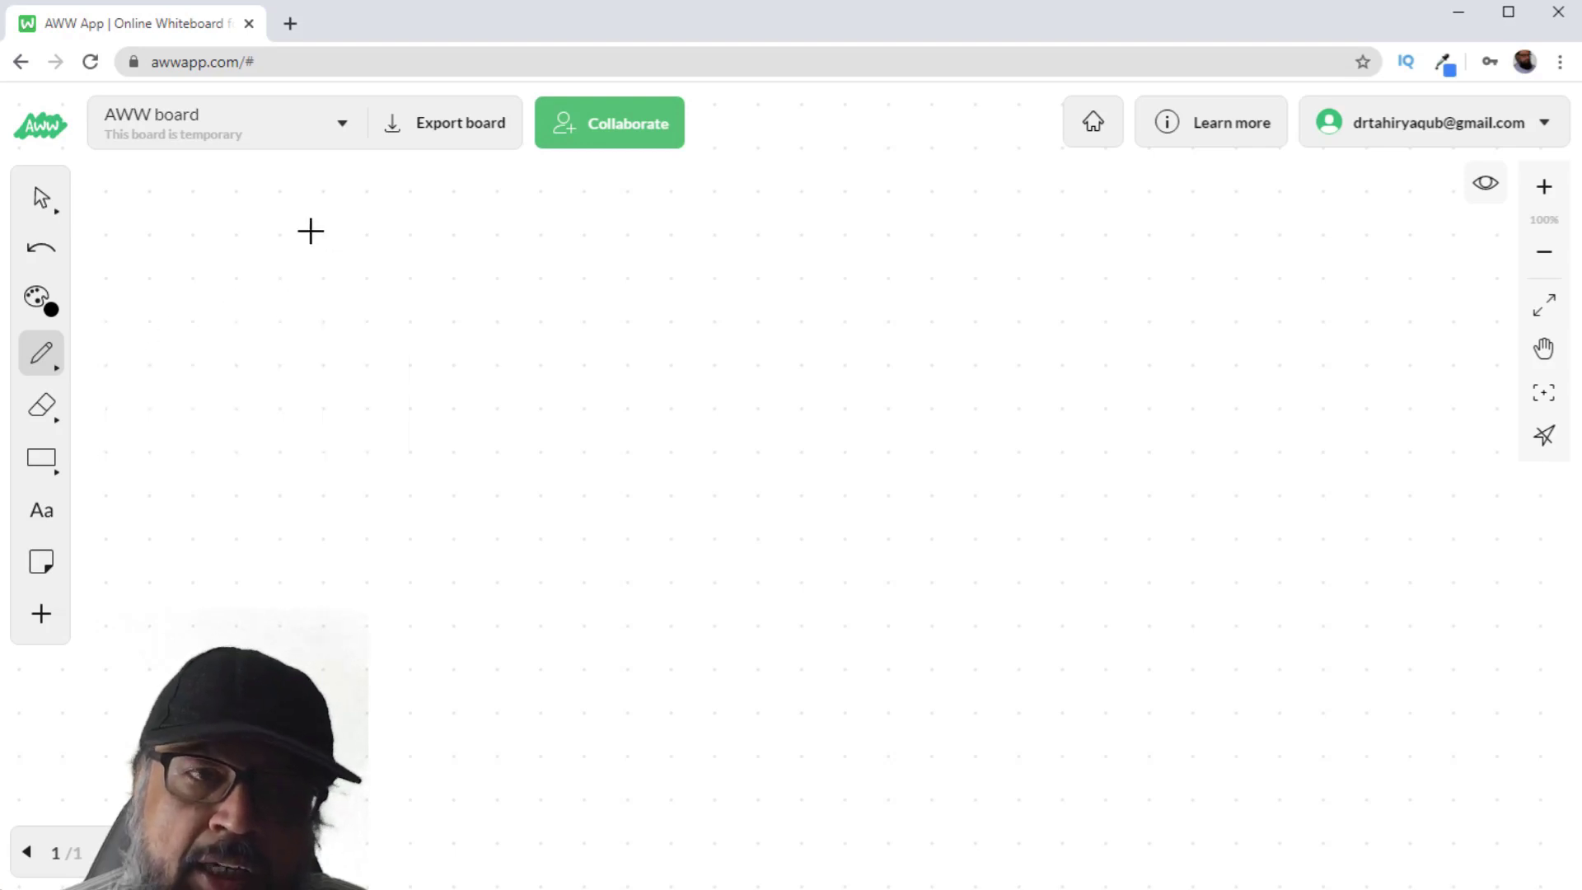
drag(291, 254, 301, 303)
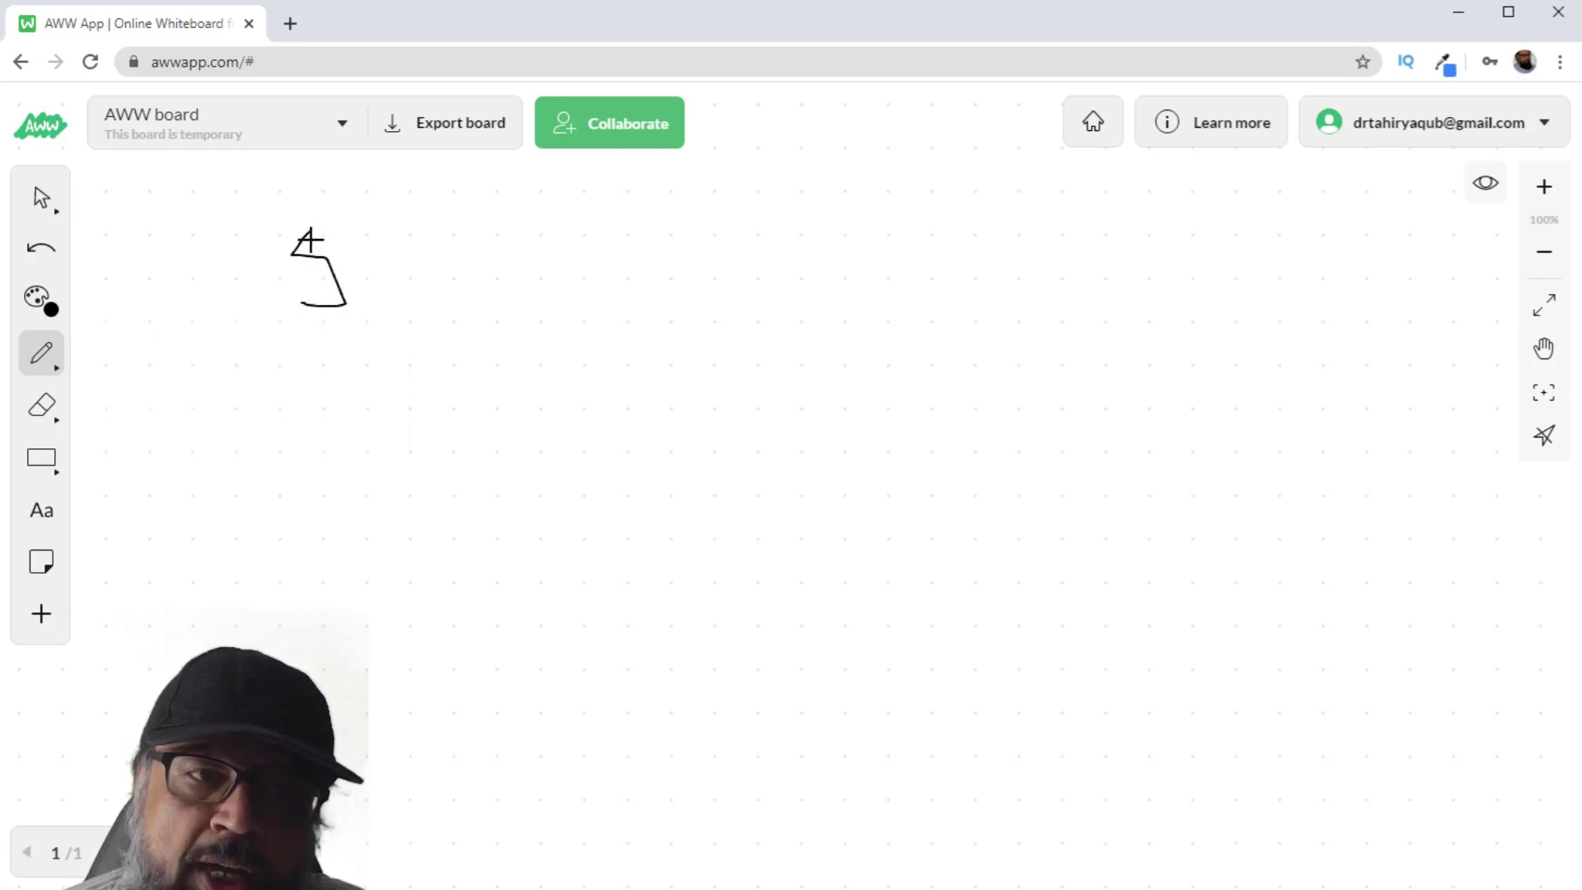
drag(311, 239, 383, 242)
mouse_move(412, 233)
mouse_down()
mouse_move(368, 317)
mouse_move(405, 338)
mouse_up()
- Write a grey 3/2 with the marker to the right of 5/6
click(41, 354)
click(170, 354)
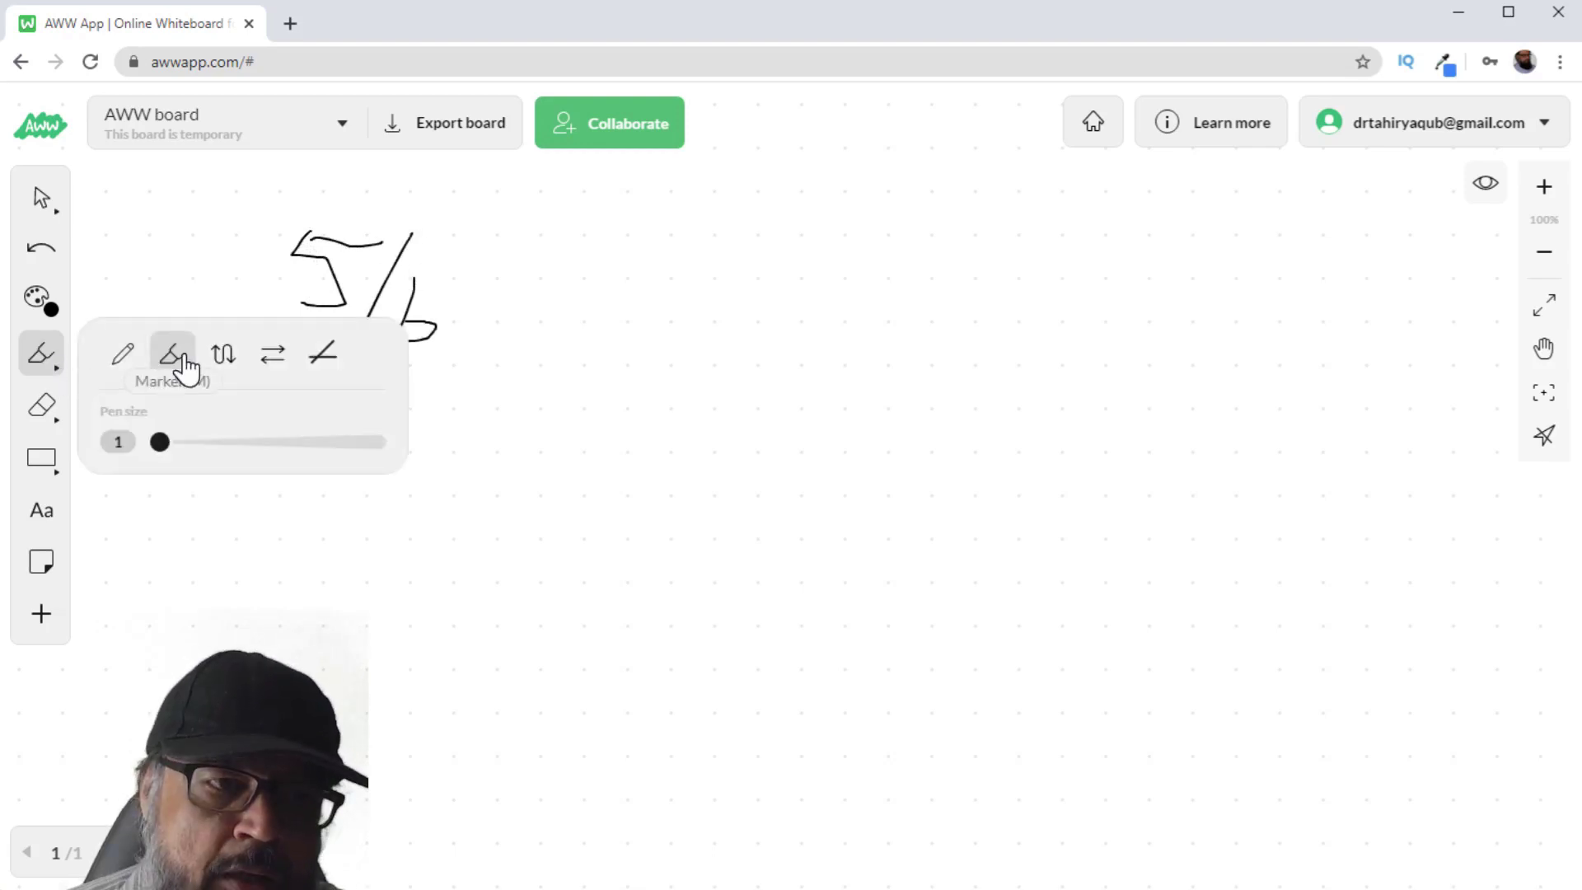
mouse_move(574, 299)
mouse_down()
mouse_move(607, 350)
mouse_move(583, 399)
mouse_up()
drag(681, 331, 650, 458)
drag(679, 393, 752, 428)
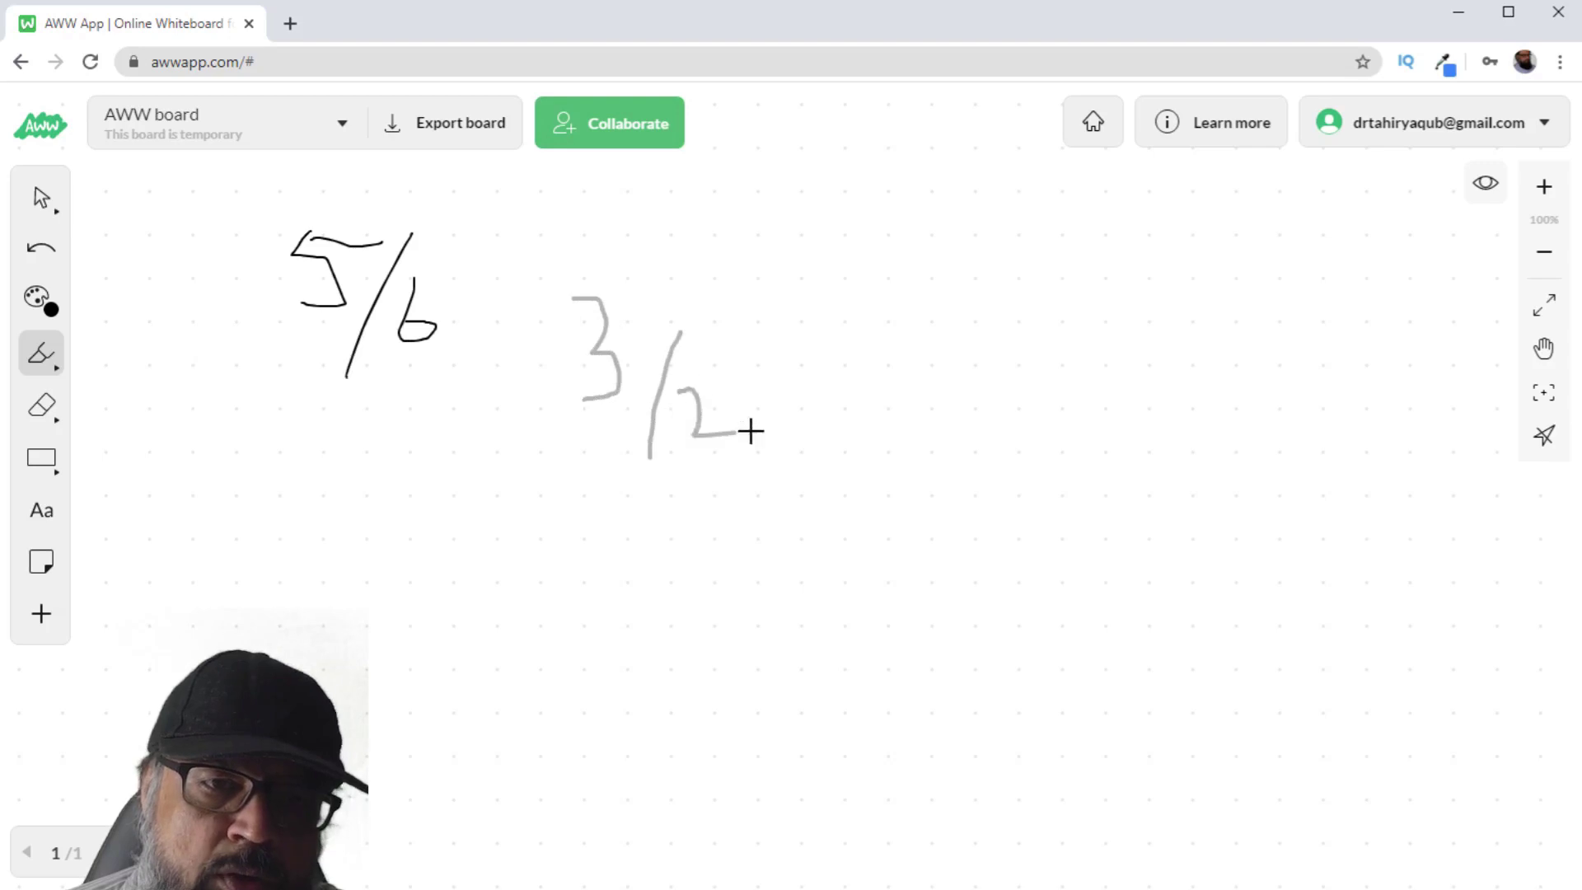
- Draw a long curved arrow below the fractions and straight lines on the right
click(42, 354)
click(222, 355)
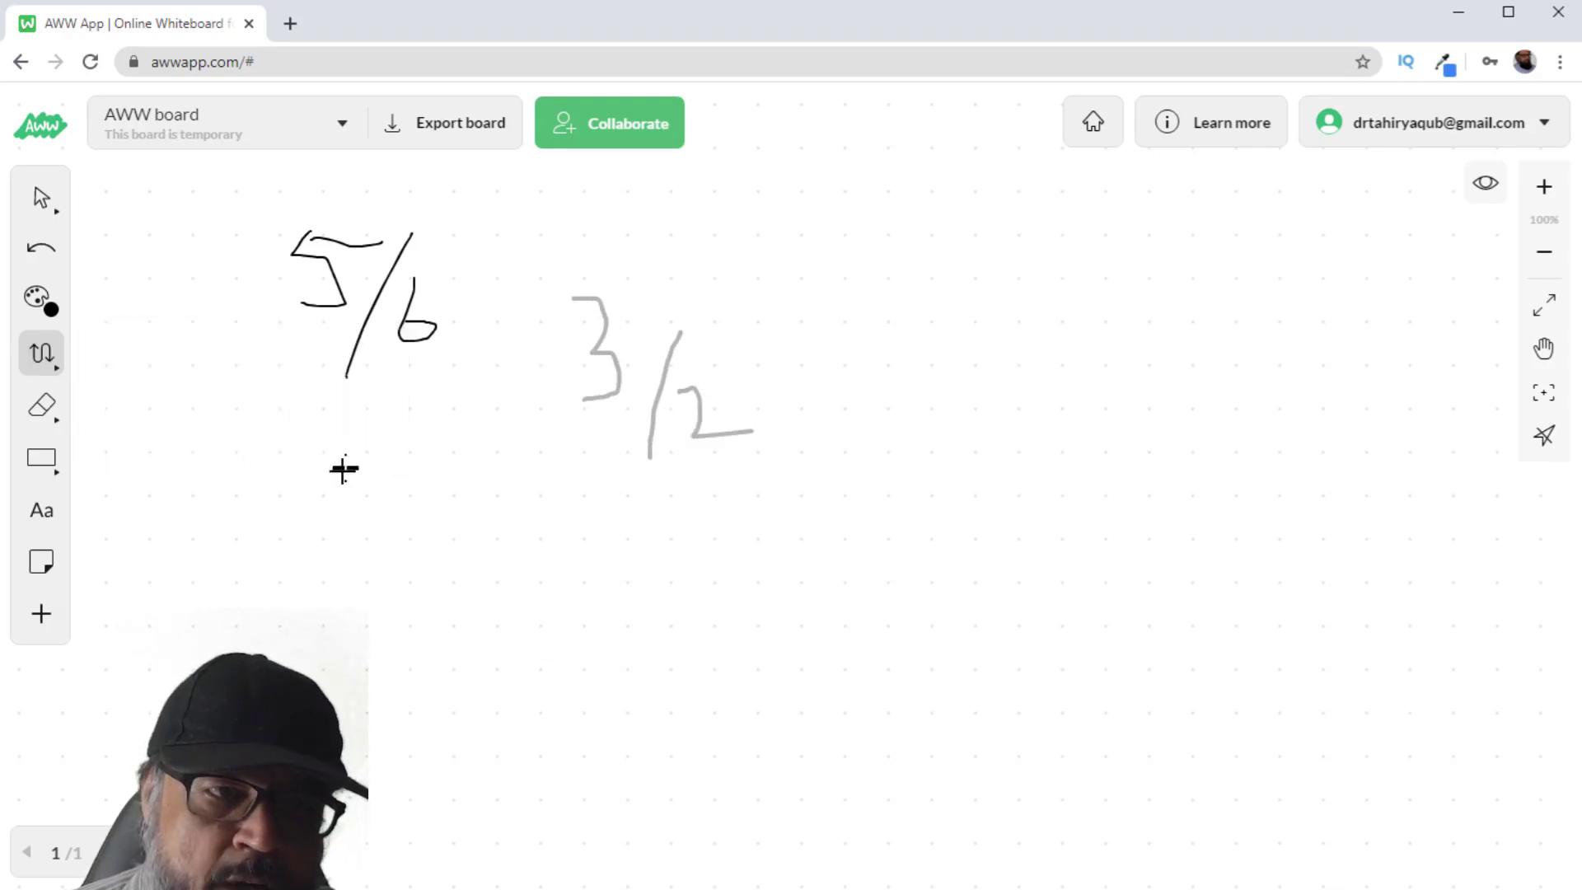
drag(244, 484, 944, 376)
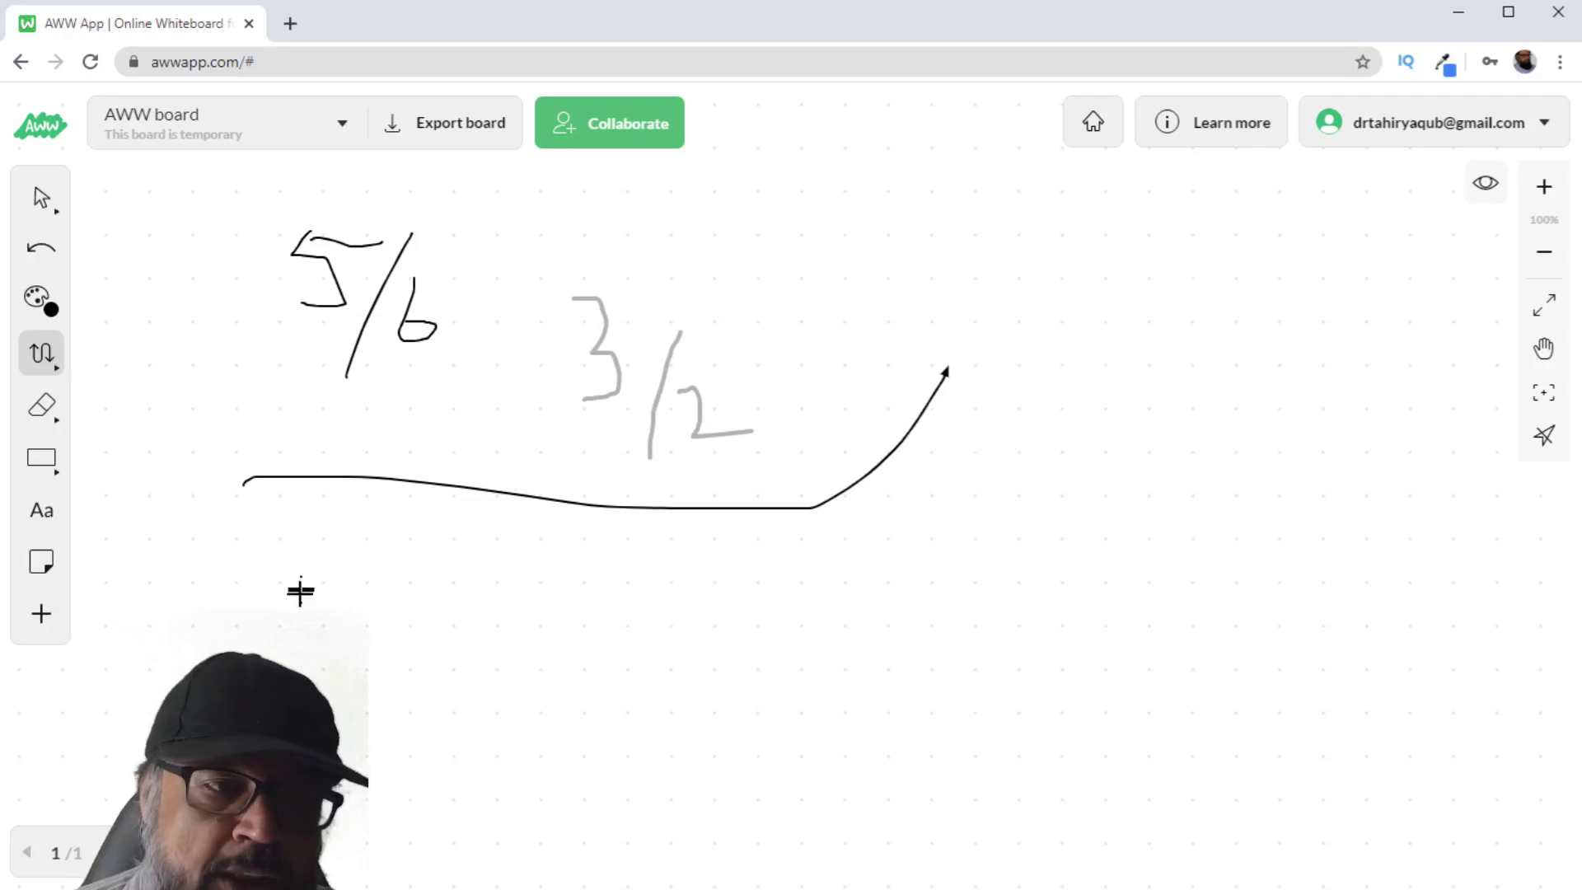
key(l)
mouse_move(849, 272)
mouse_down()
mouse_move(1168, 295)
mouse_move(1087, 611)
mouse_up()
click(41, 406)
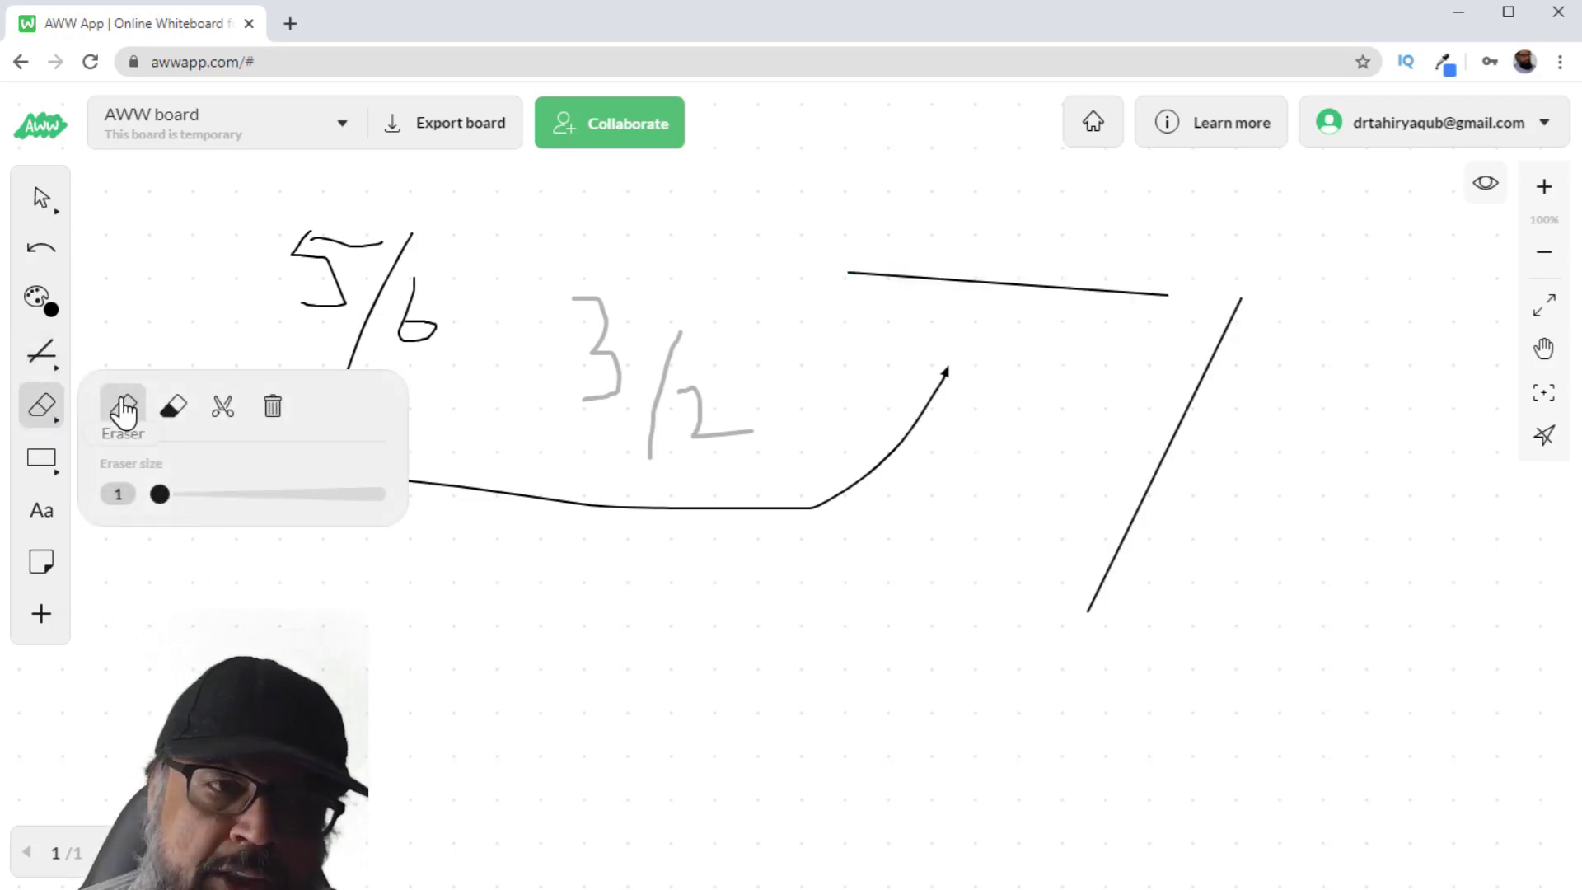
- Try the freehand and whole-stroke erasers on 5/6, then undo to restore it
click(122, 406)
mouse_move(243, 289)
mouse_down()
mouse_move(275, 265)
mouse_move(314, 272)
mouse_move(304, 318)
mouse_move(318, 304)
mouse_up()
click(54, 424)
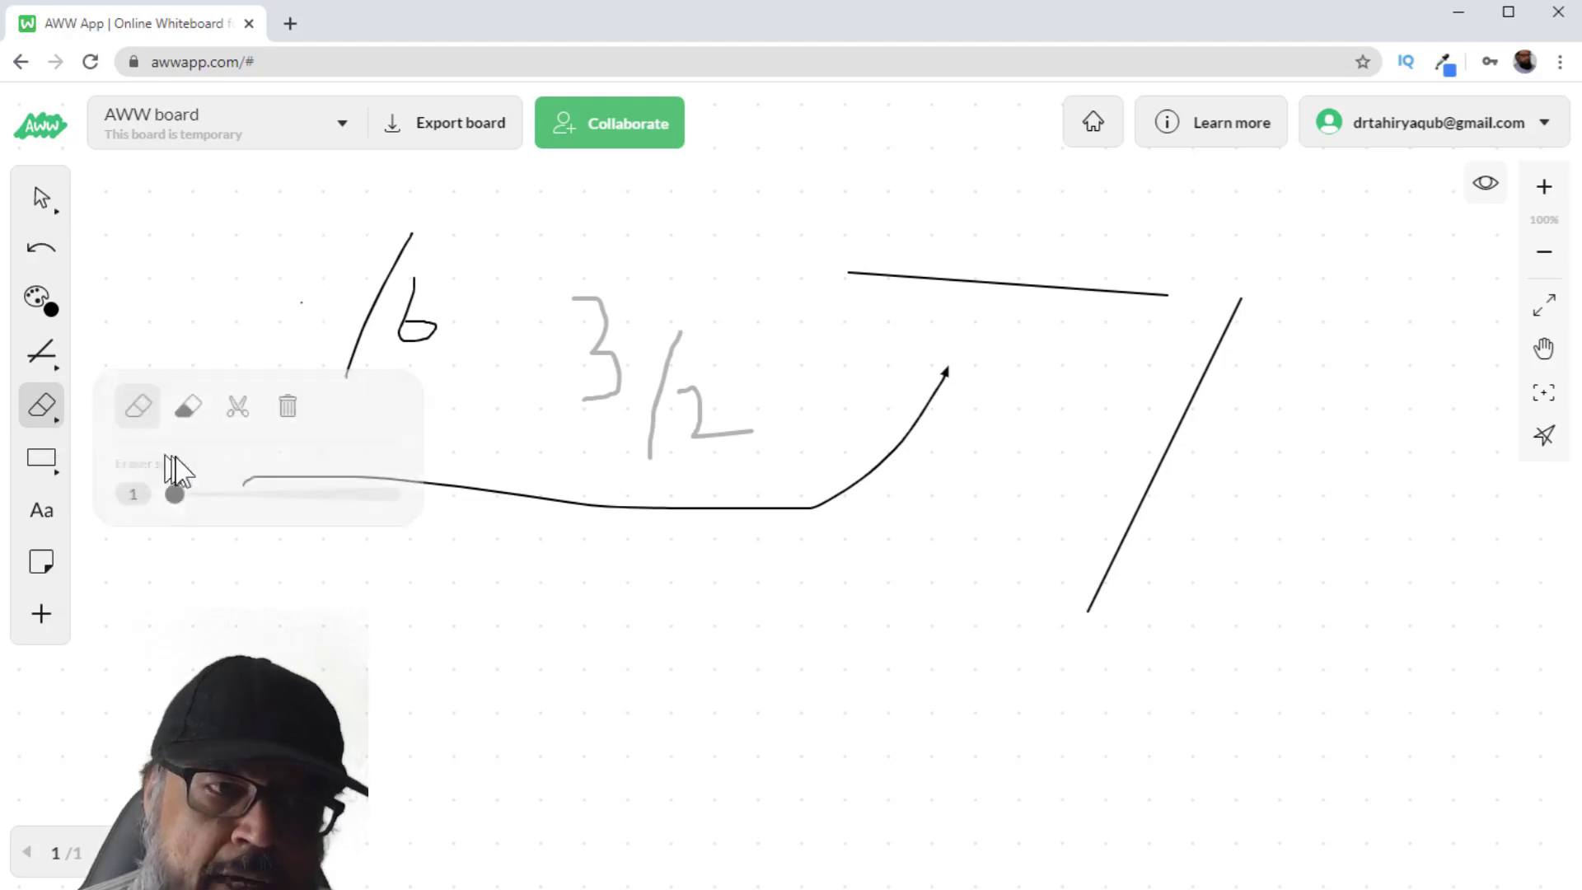
click(170, 412)
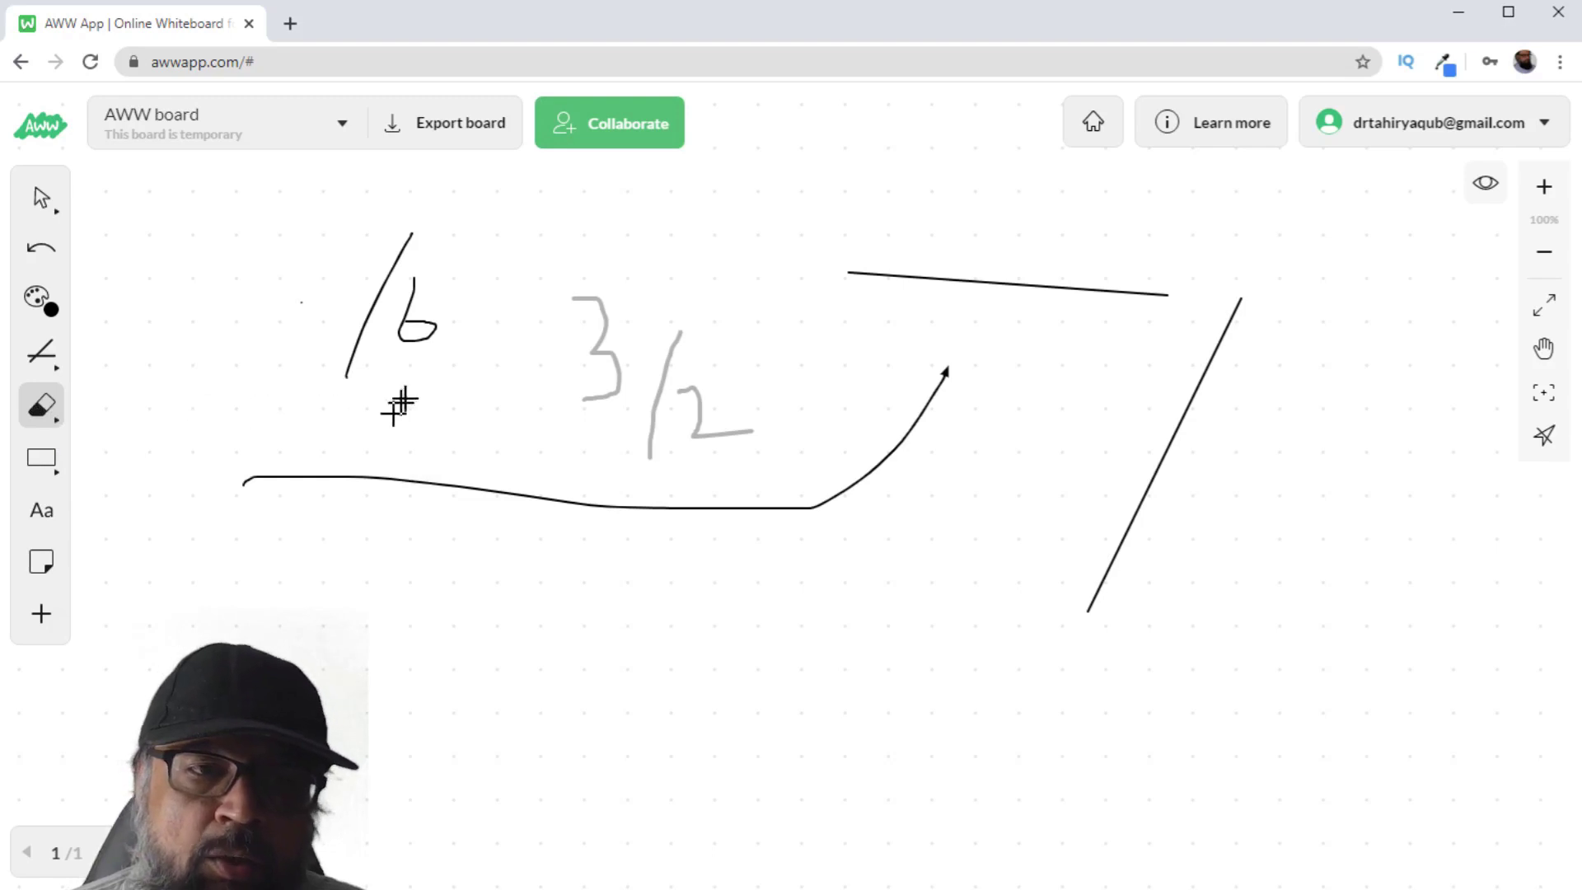
click(374, 302)
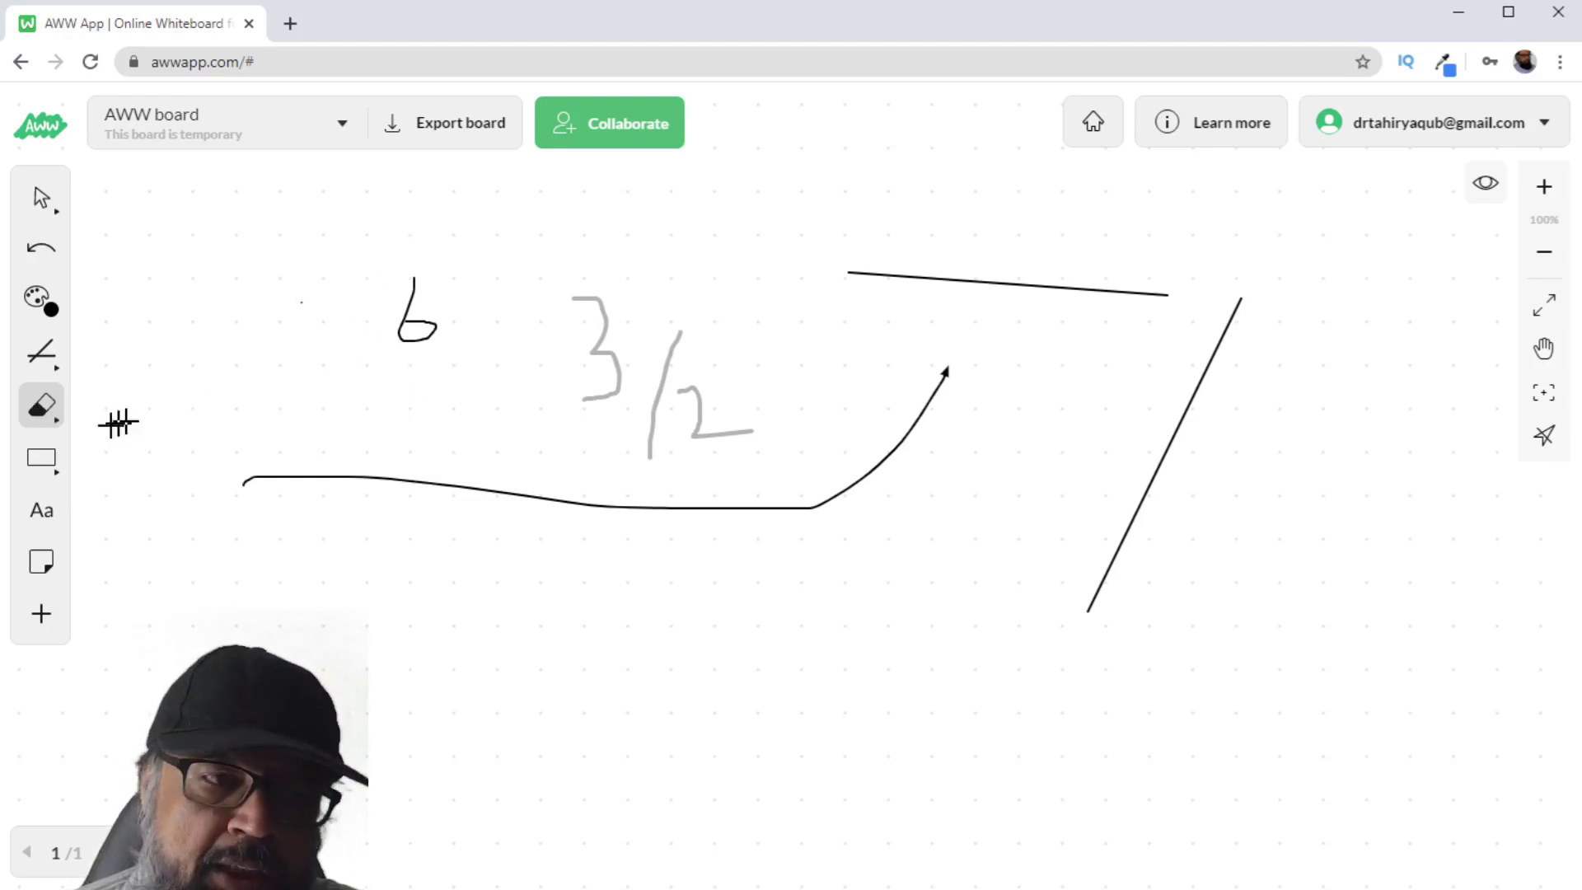
key(ctrl+z)
- Cut away both fractions 5/6 and 3/2 with the cutting eraser
click(43, 407)
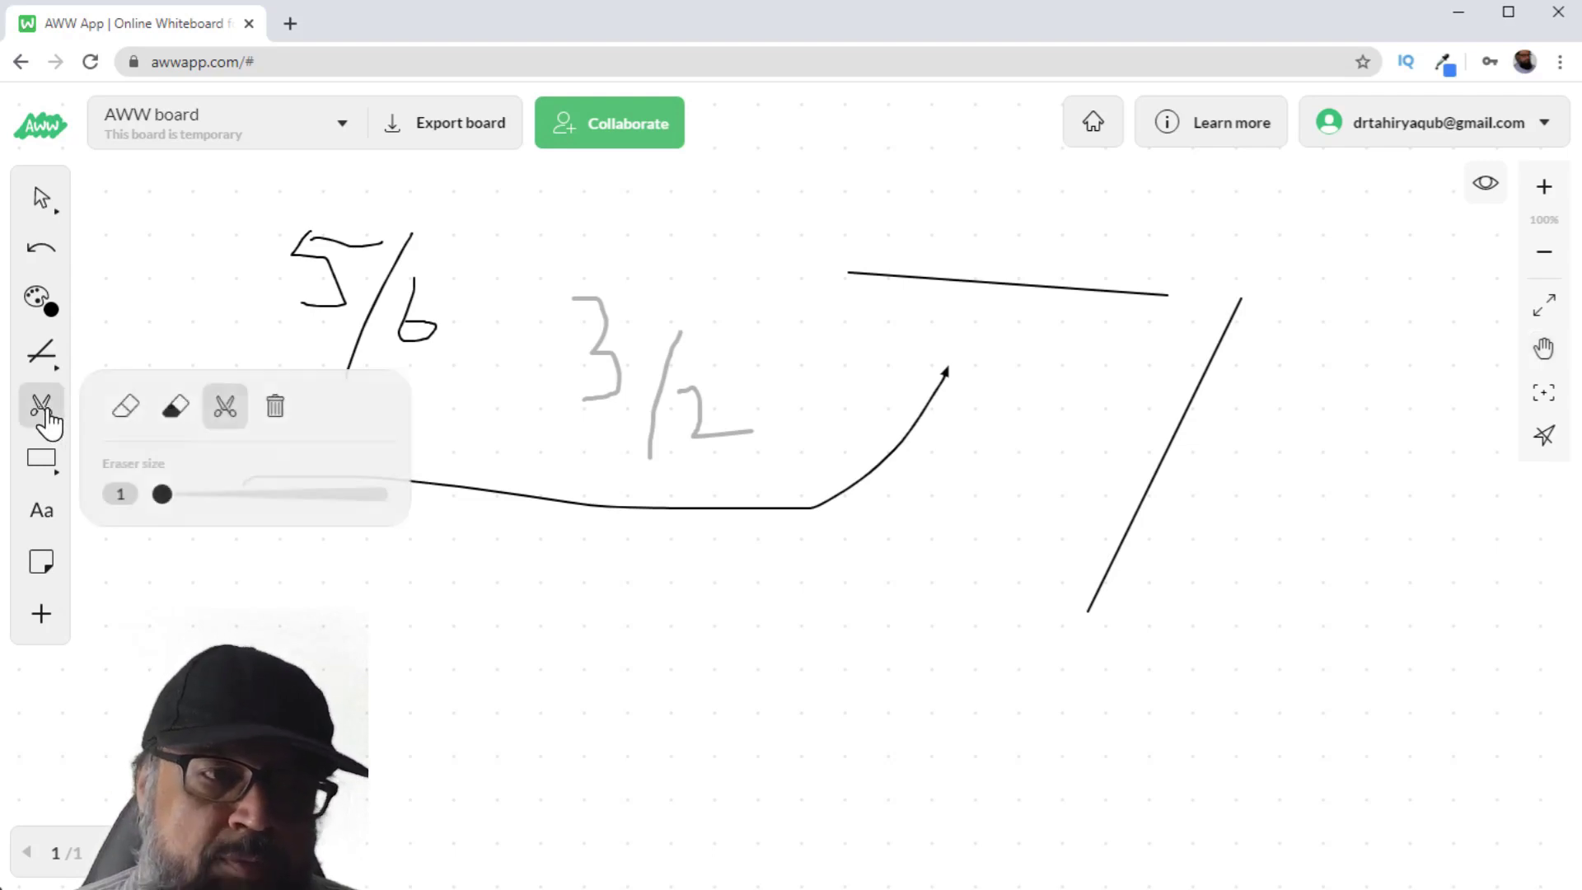
click(231, 408)
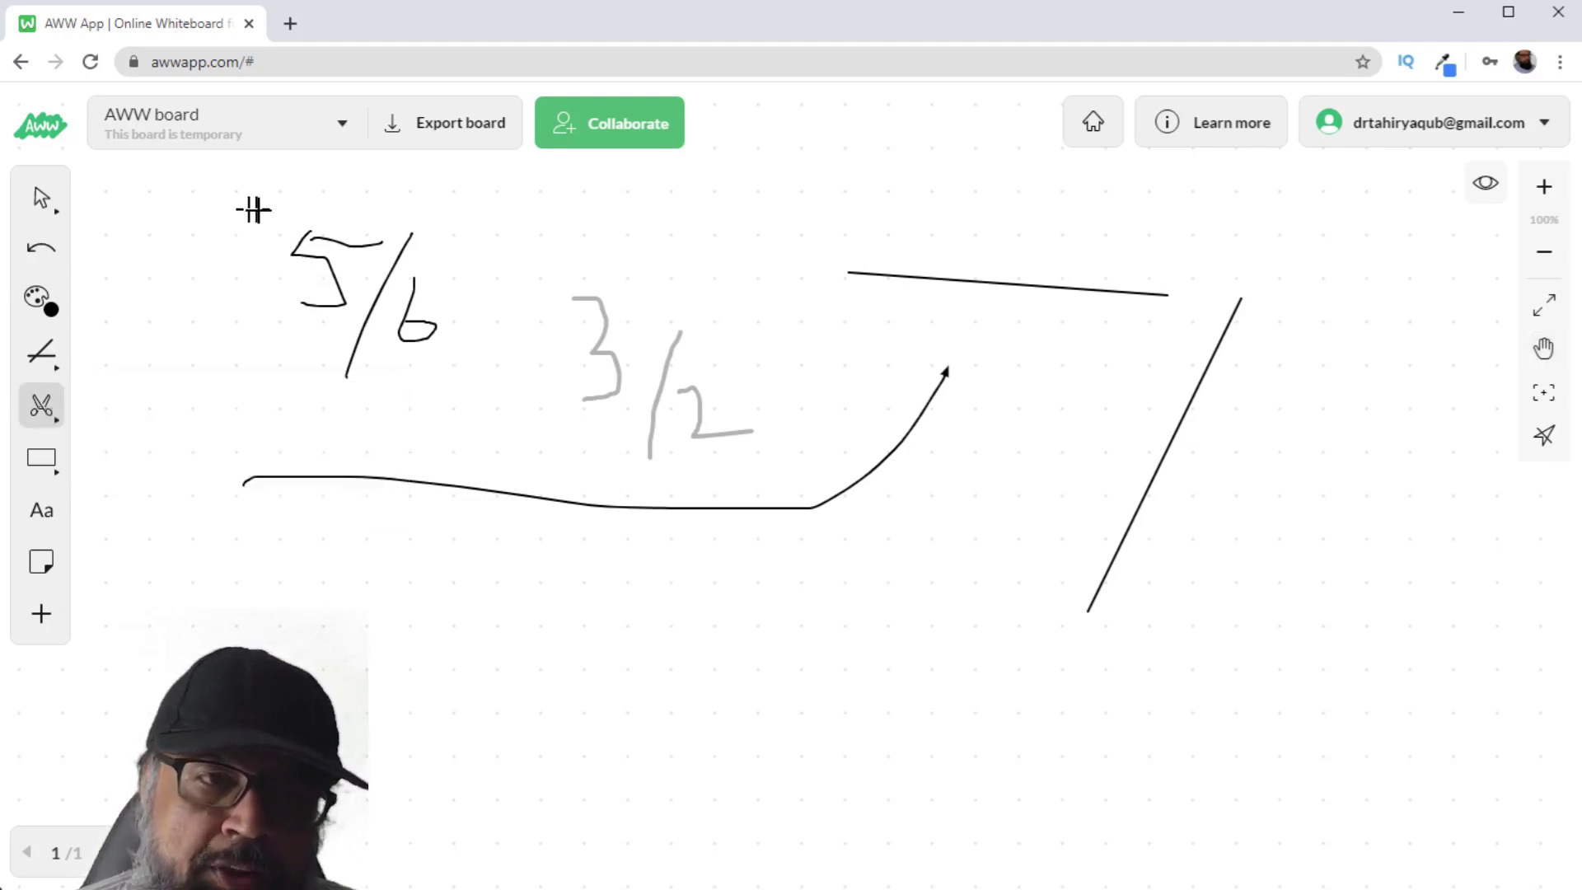
mouse_move(250, 209)
mouse_down()
mouse_move(459, 354)
mouse_move(304, 448)
mouse_move(248, 441)
mouse_up()
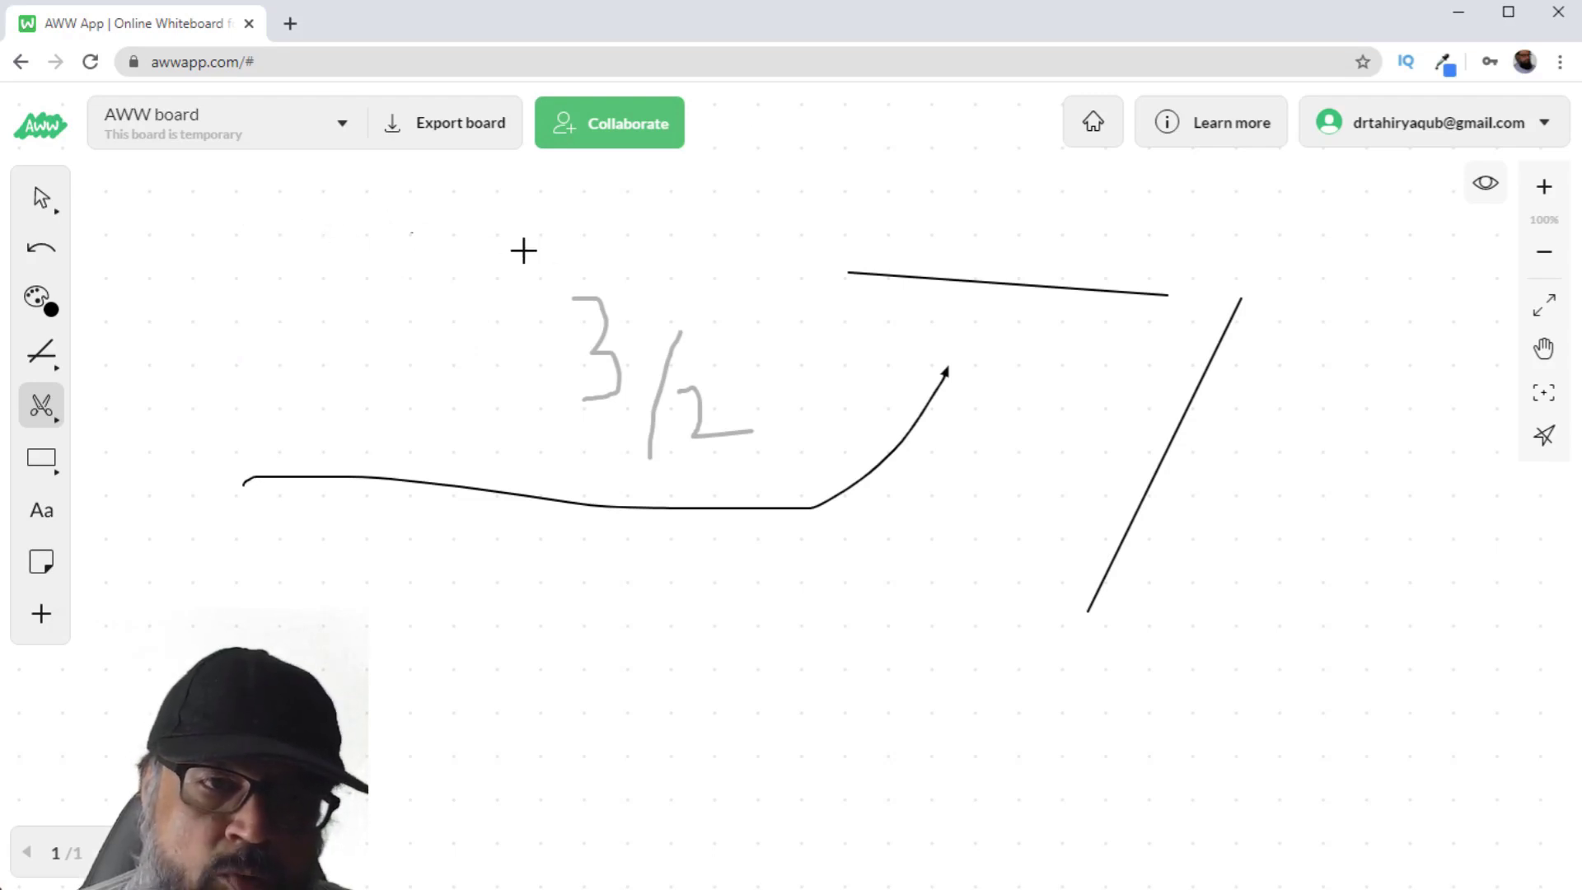
mouse_move(523, 251)
mouse_down()
mouse_move(601, 353)
mouse_move(755, 335)
mouse_move(925, 169)
mouse_move(688, 99)
mouse_move(521, 153)
mouse_up()
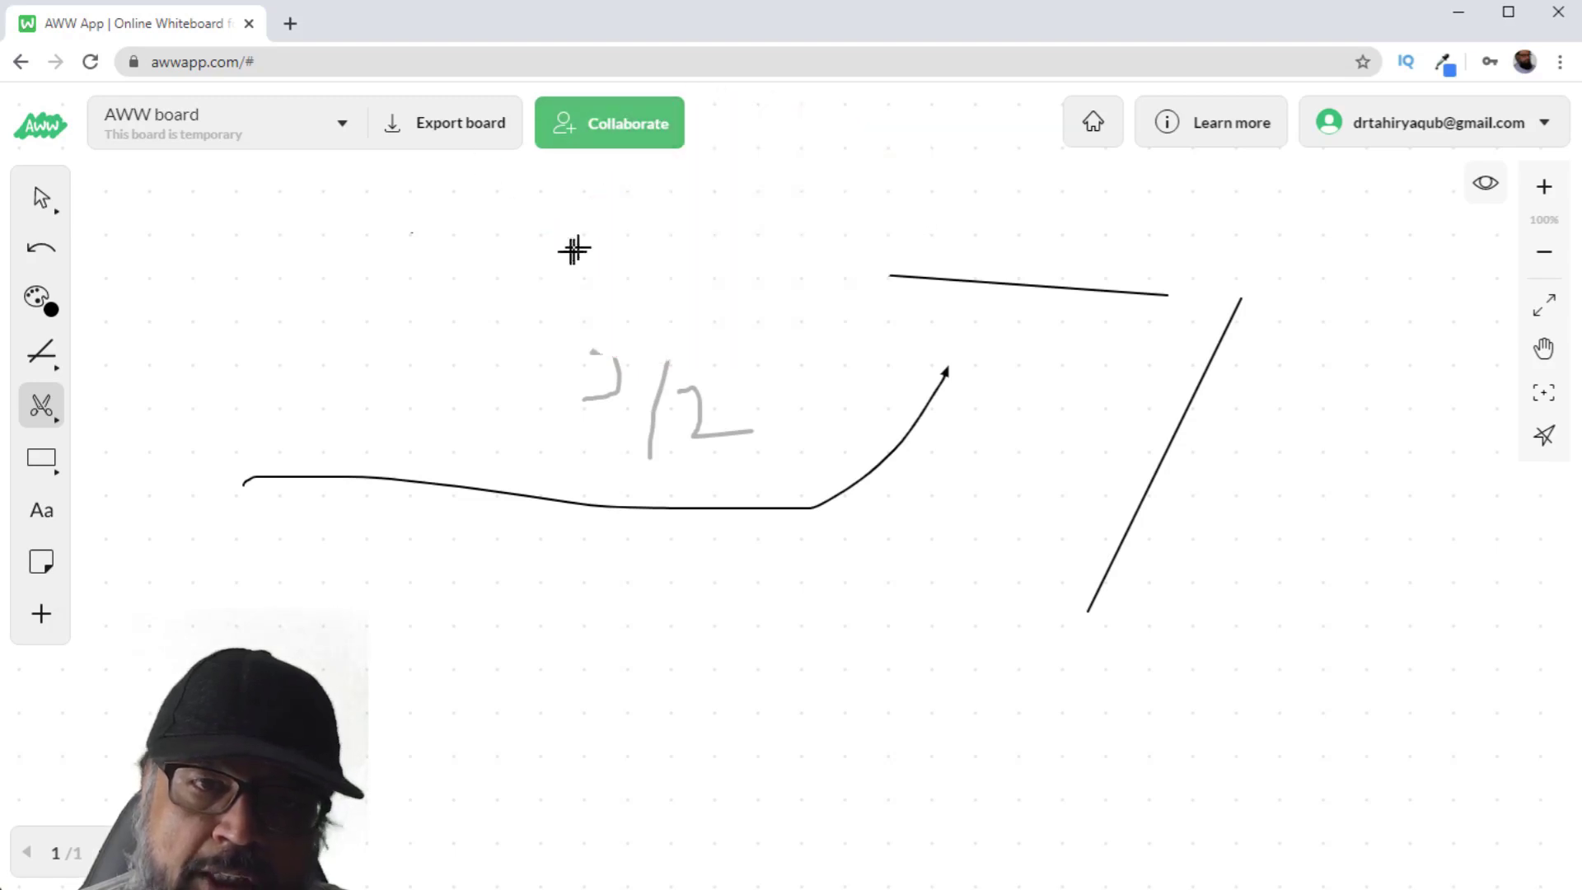
mouse_move(527, 245)
mouse_down()
mouse_move(753, 445)
mouse_move(490, 482)
mouse_up()
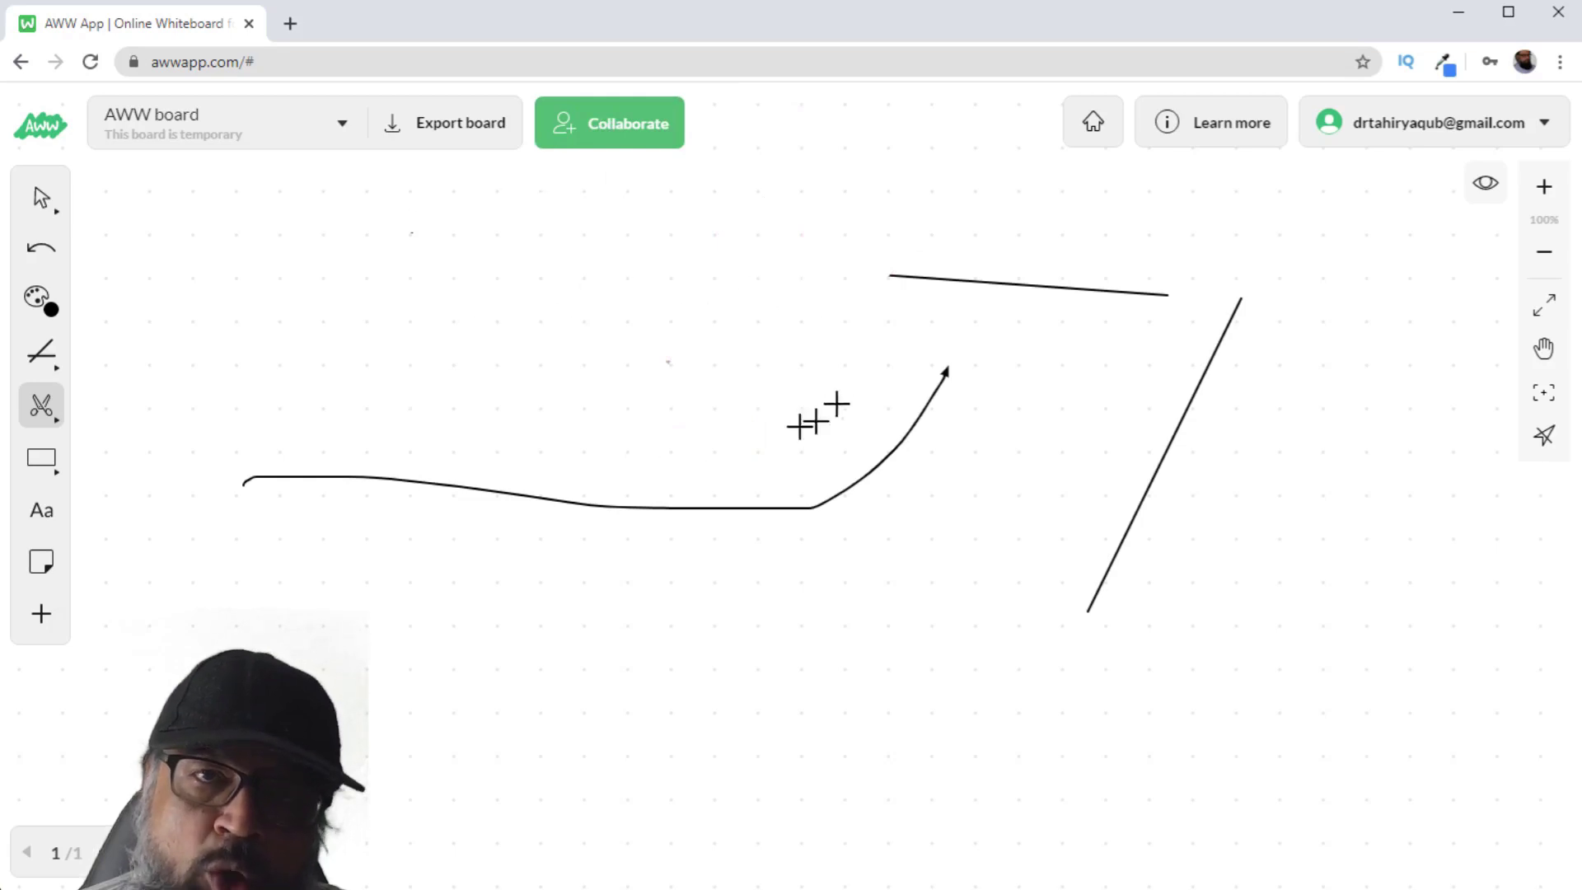
click(41, 459)
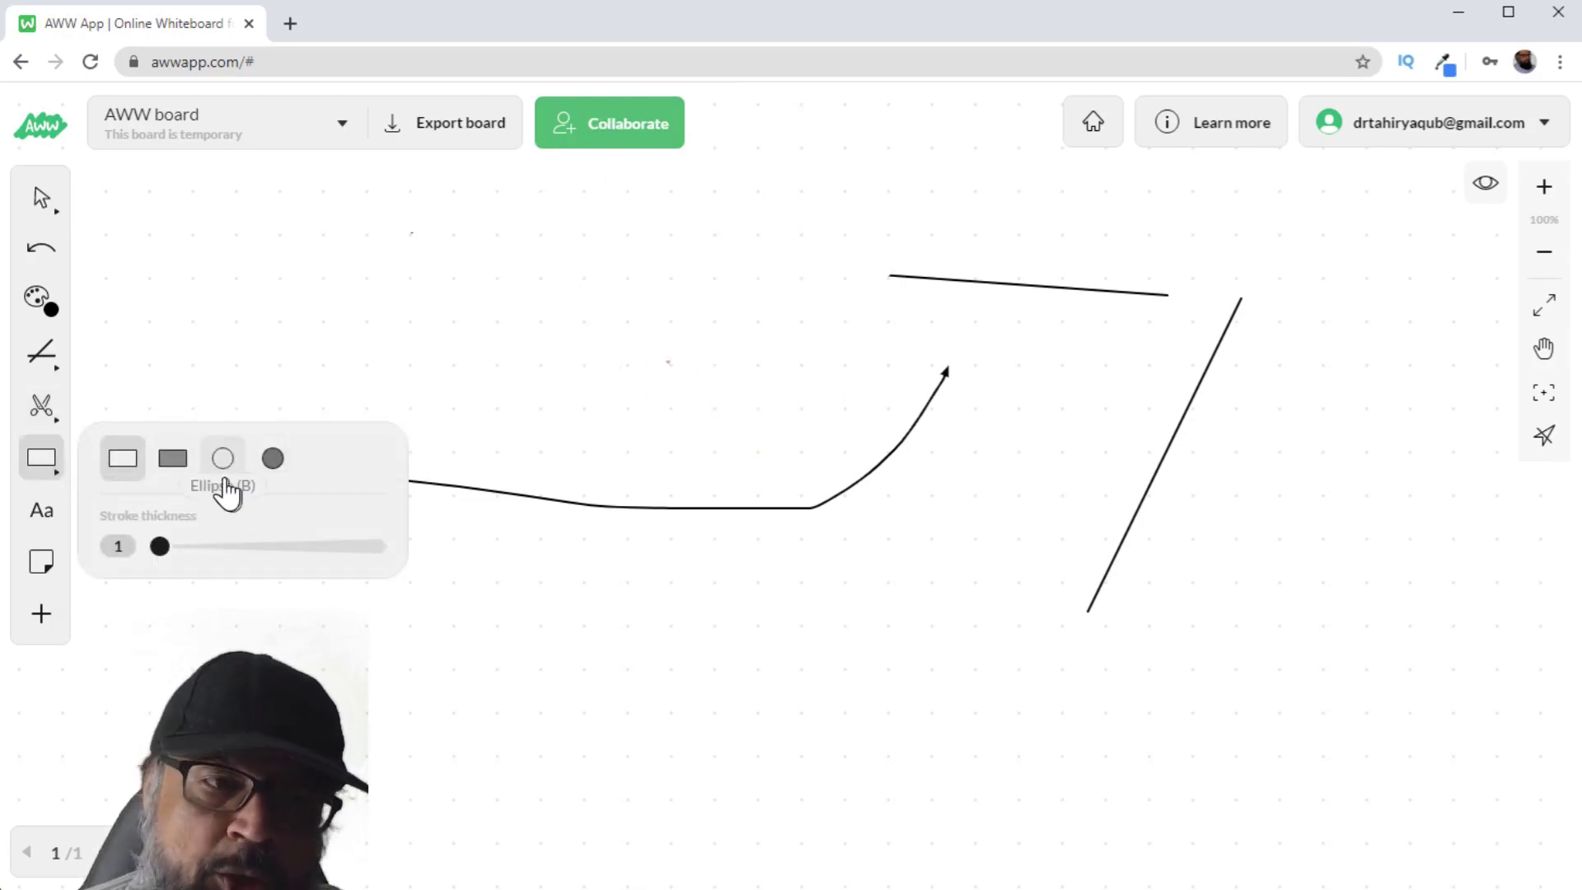
- Draw an outlined circle and a rectangle to its left above the curved arrow
click(224, 462)
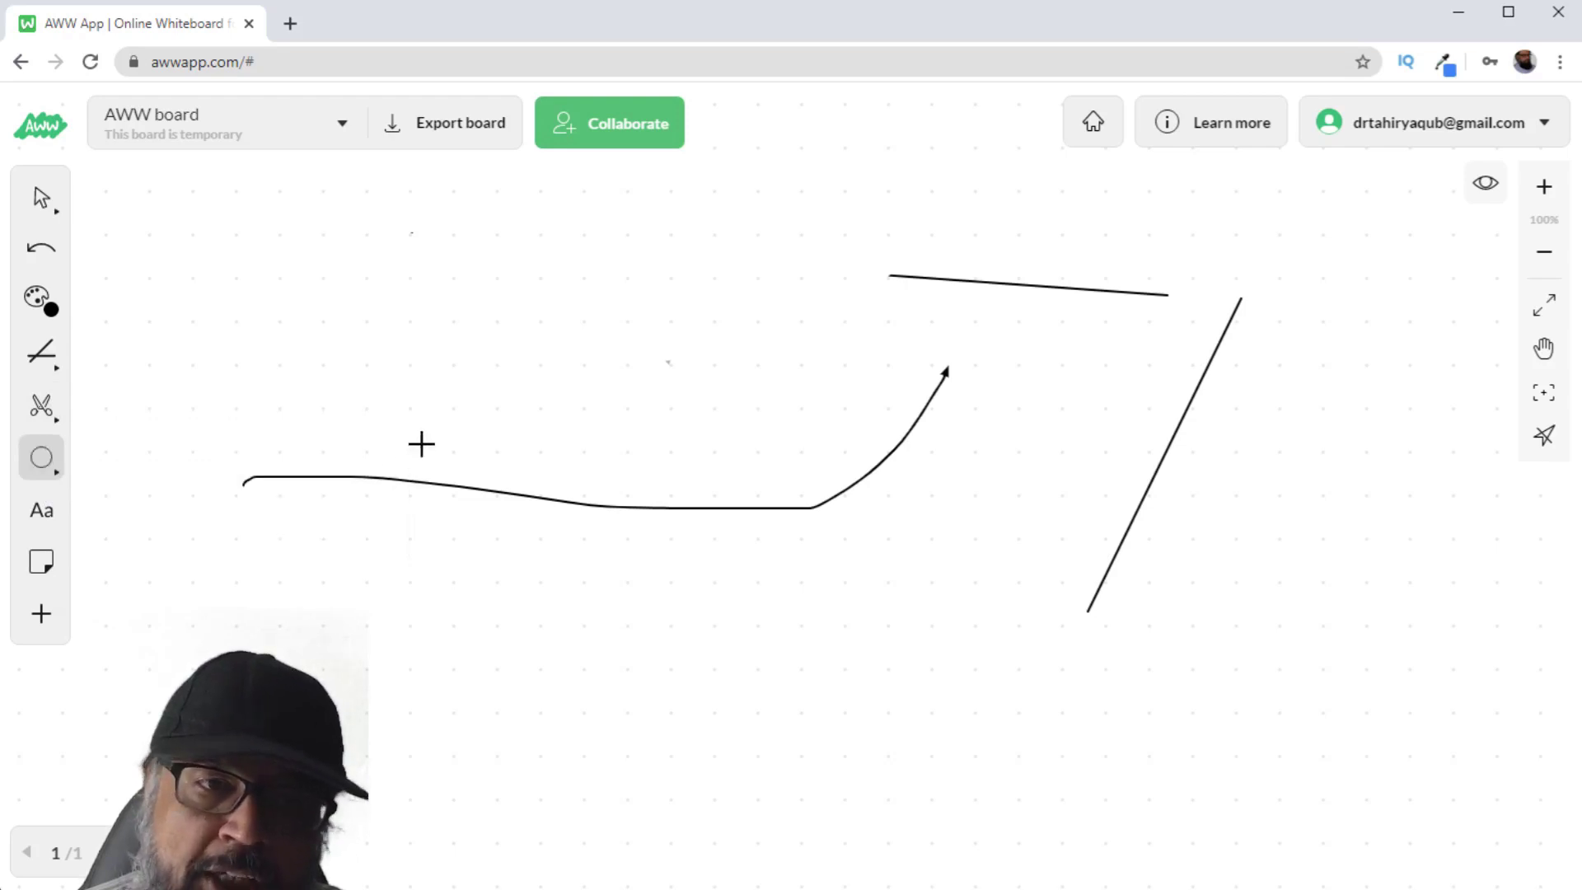
drag(420, 441, 641, 236)
drag(143, 249, 360, 425)
- Add the text 'Thjklksajl:sf', enlarge it from size 16 to 30, then delete it
click(41, 514)
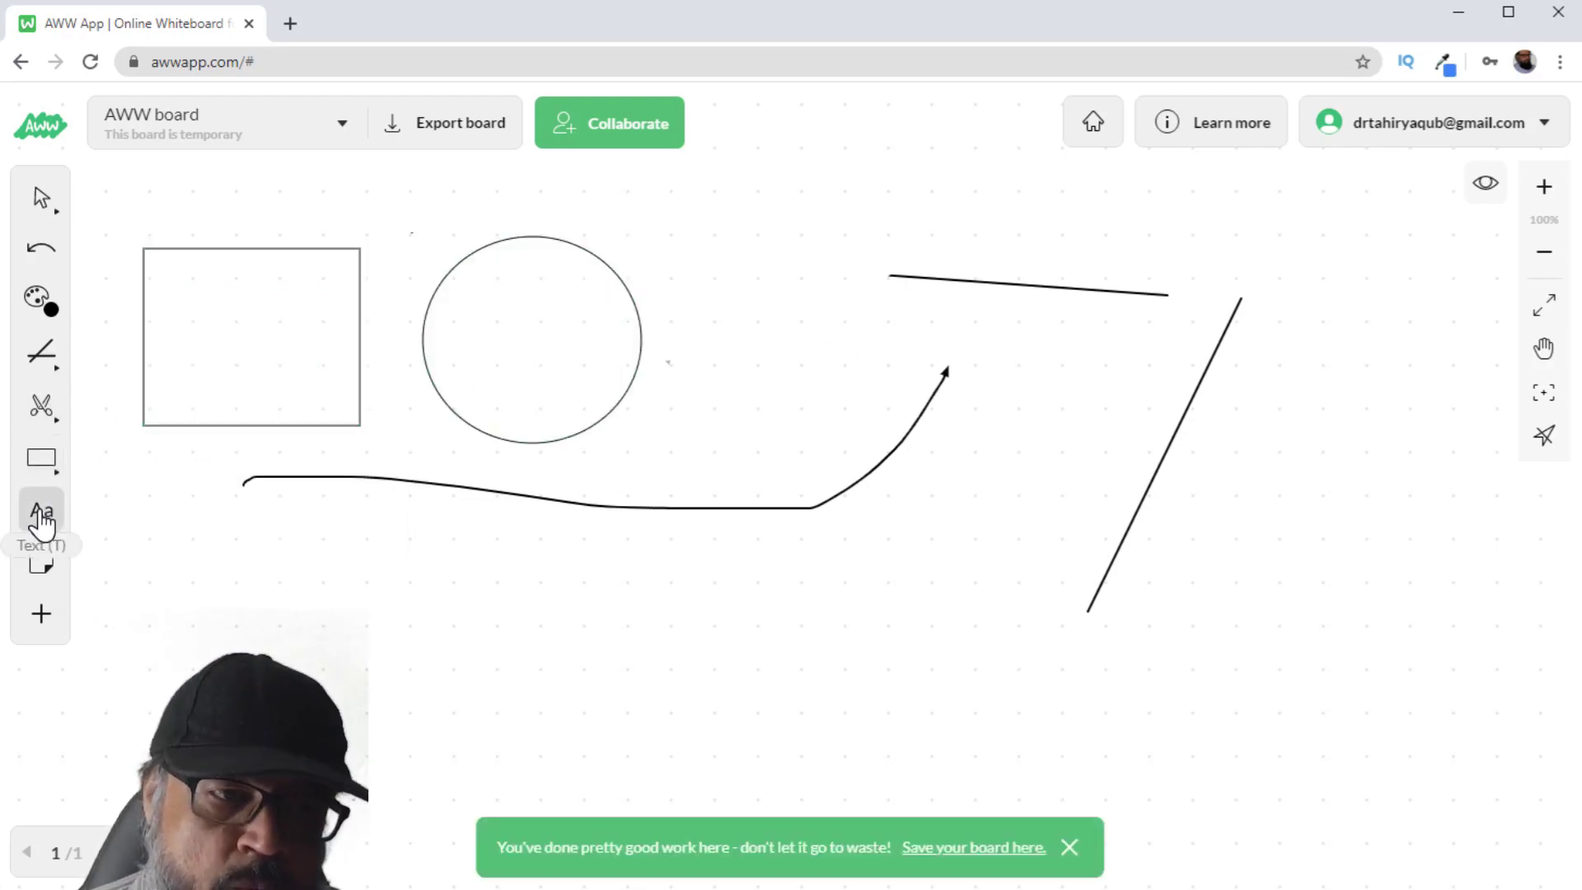
click(310, 560)
text(Thjklksajl:sf)
click(165, 527)
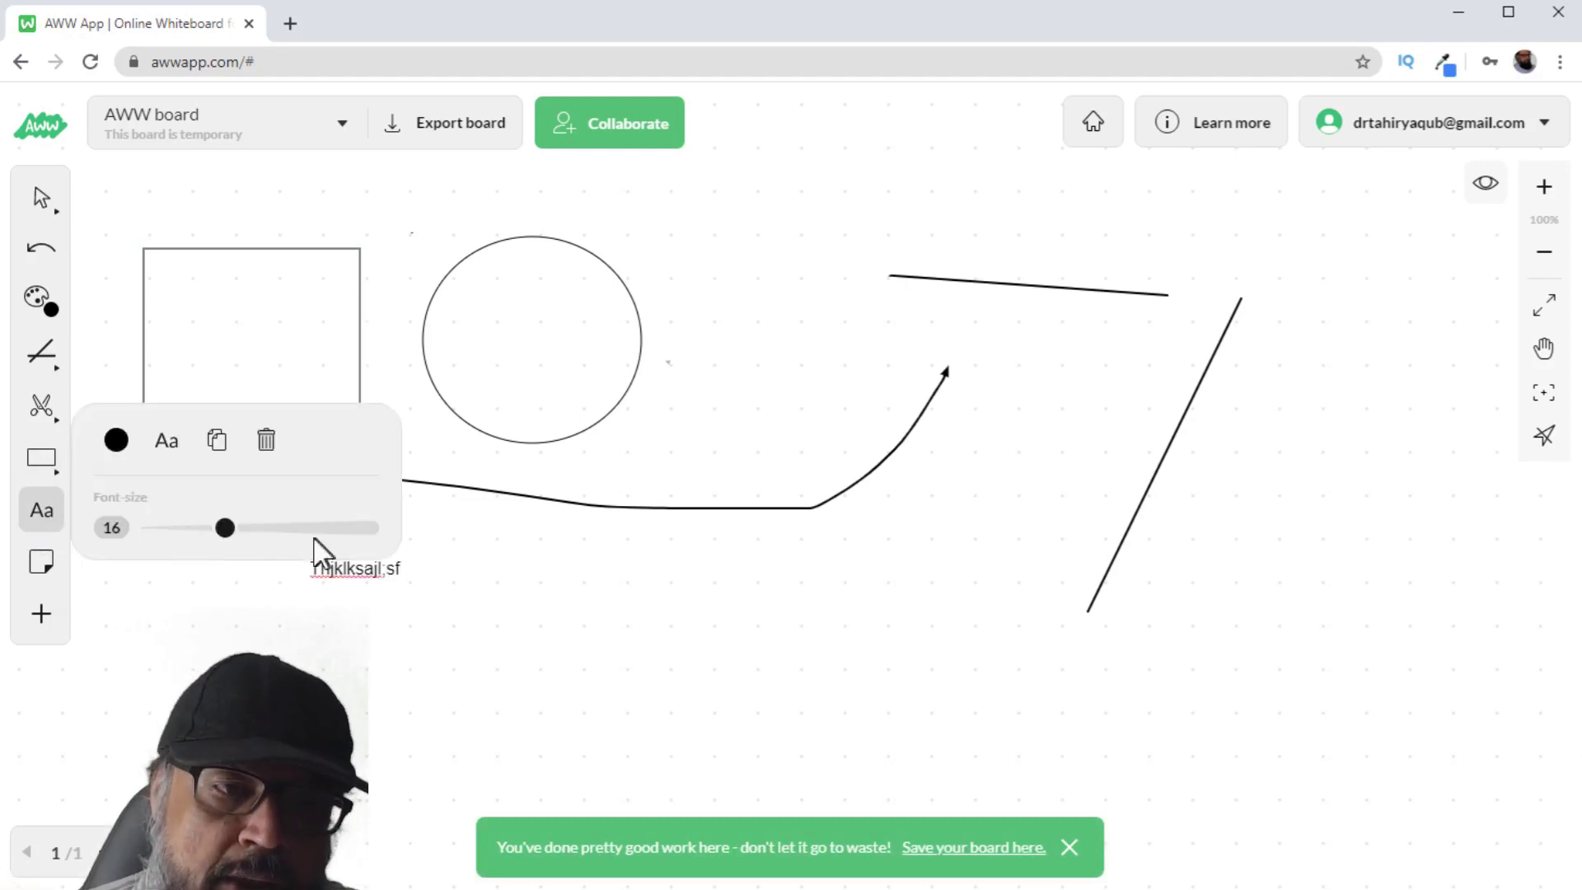
drag(224, 527, 309, 520)
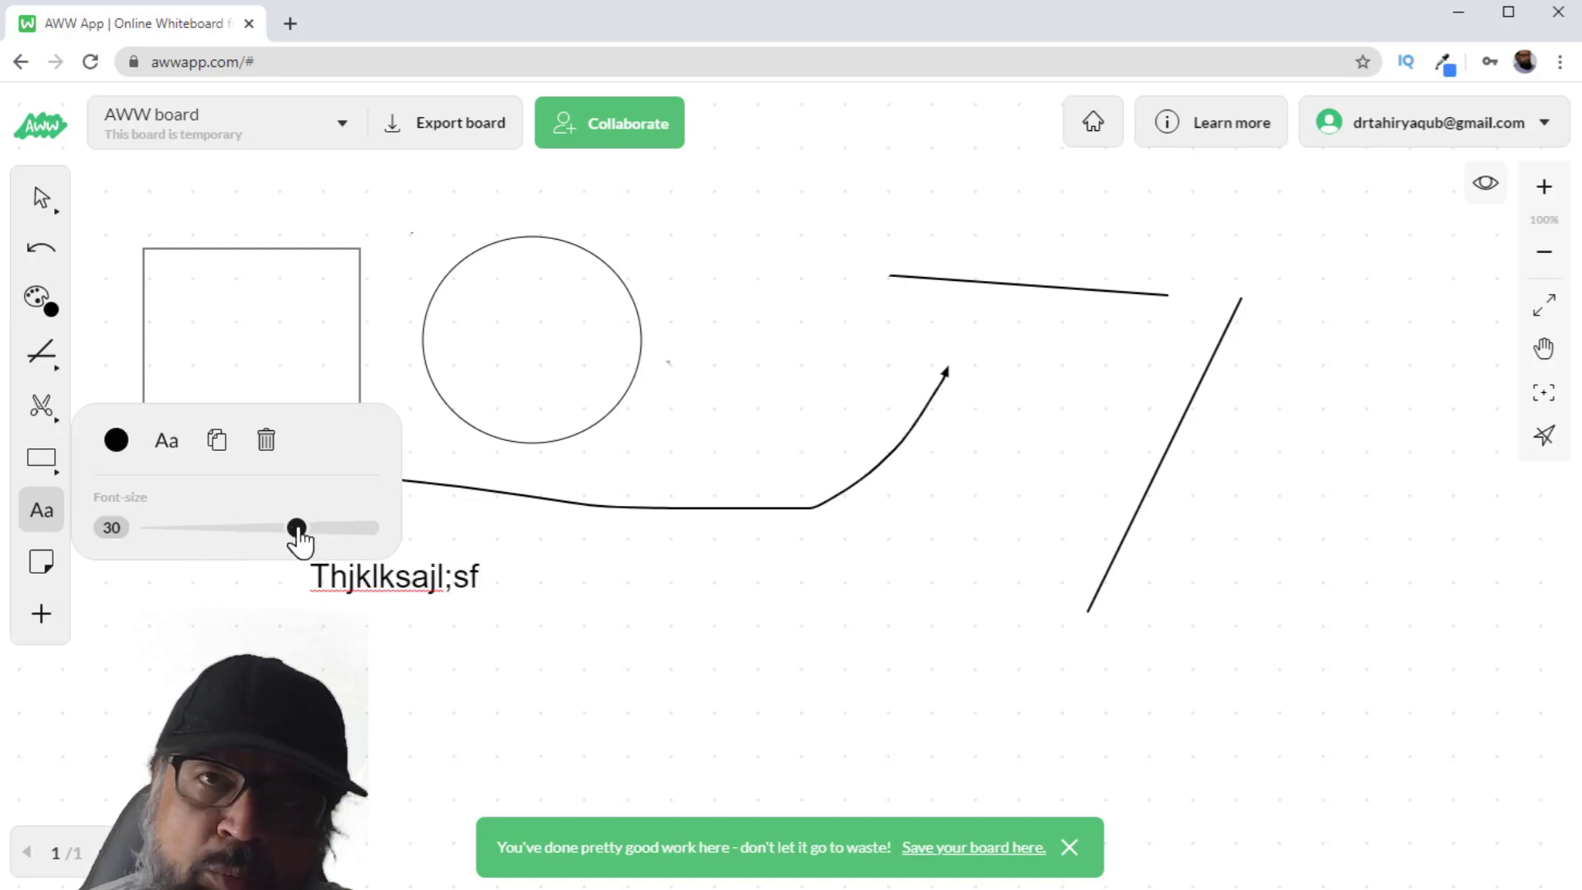
click(267, 439)
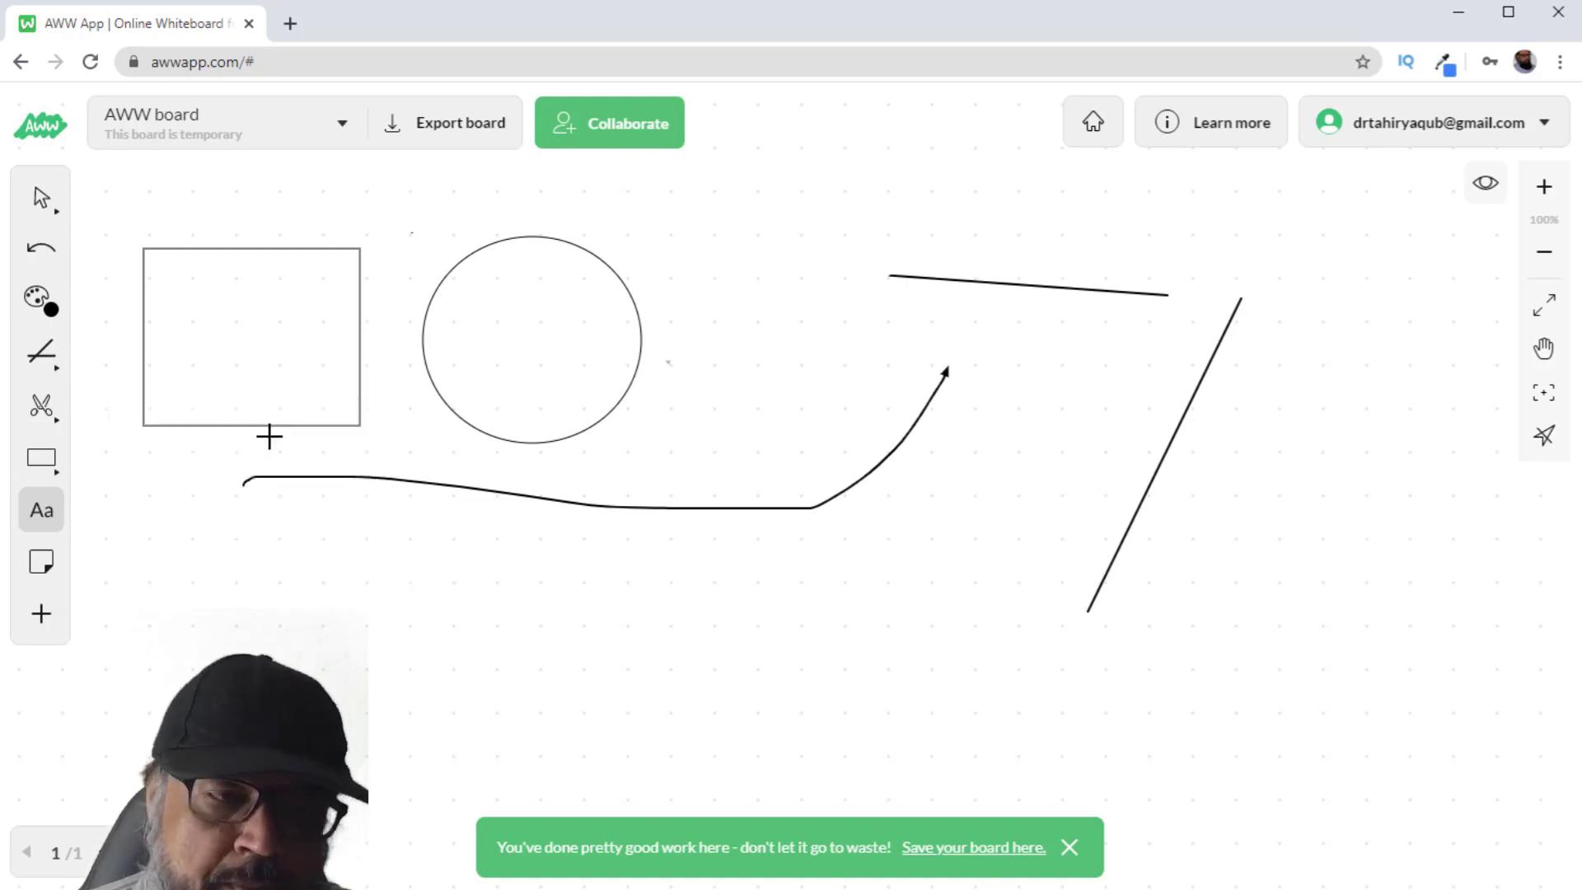
- Browse the upload choices and the colour palette's custom colour wheel, then return to selecting
click(45, 617)
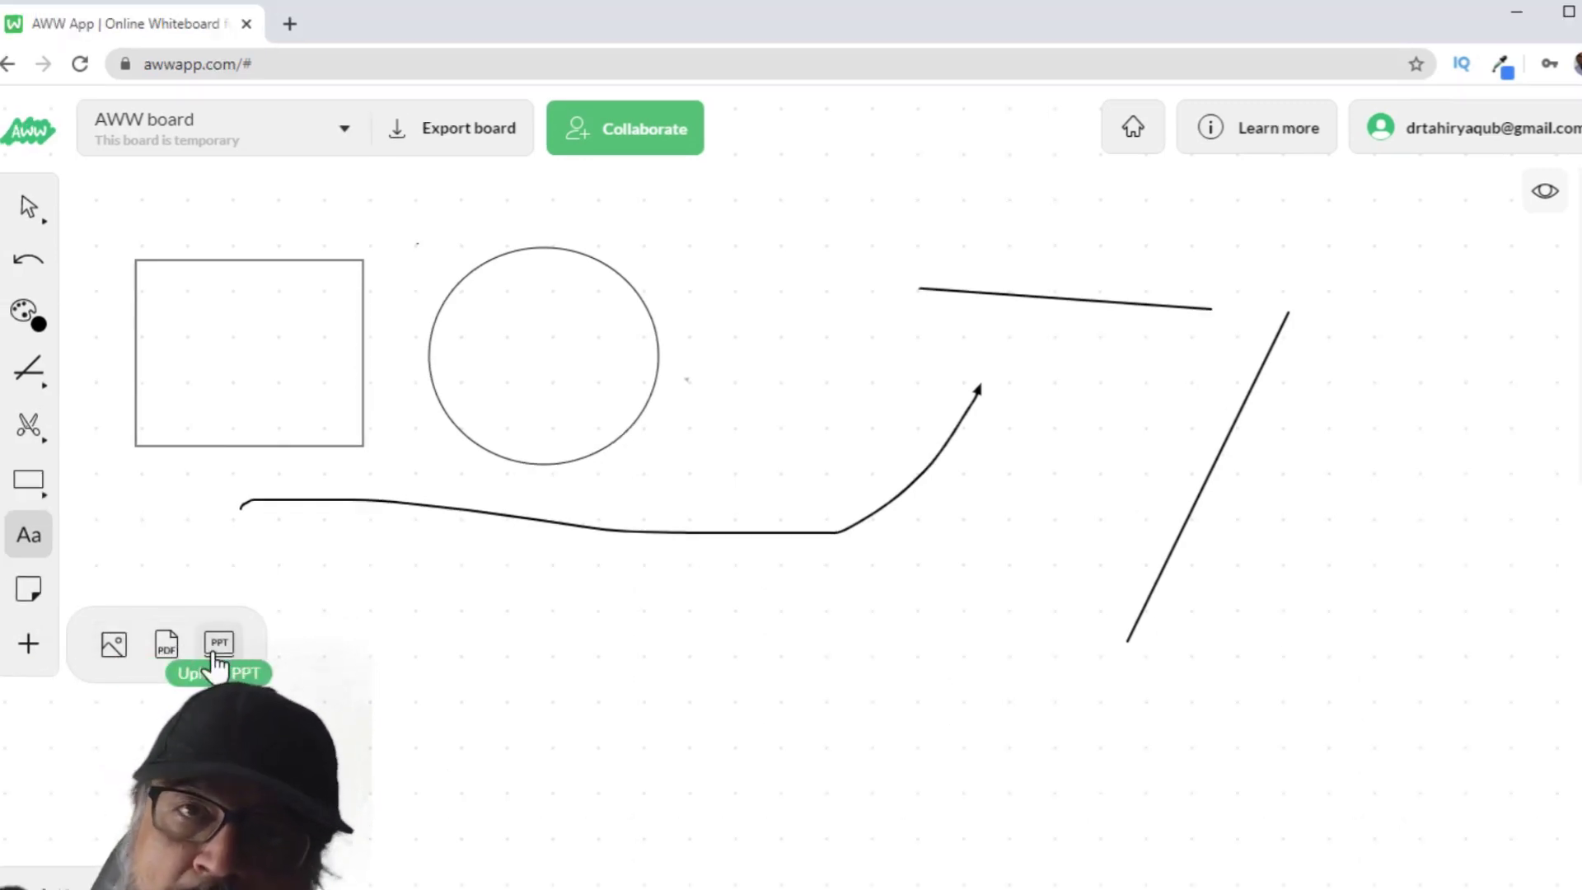
click(31, 312)
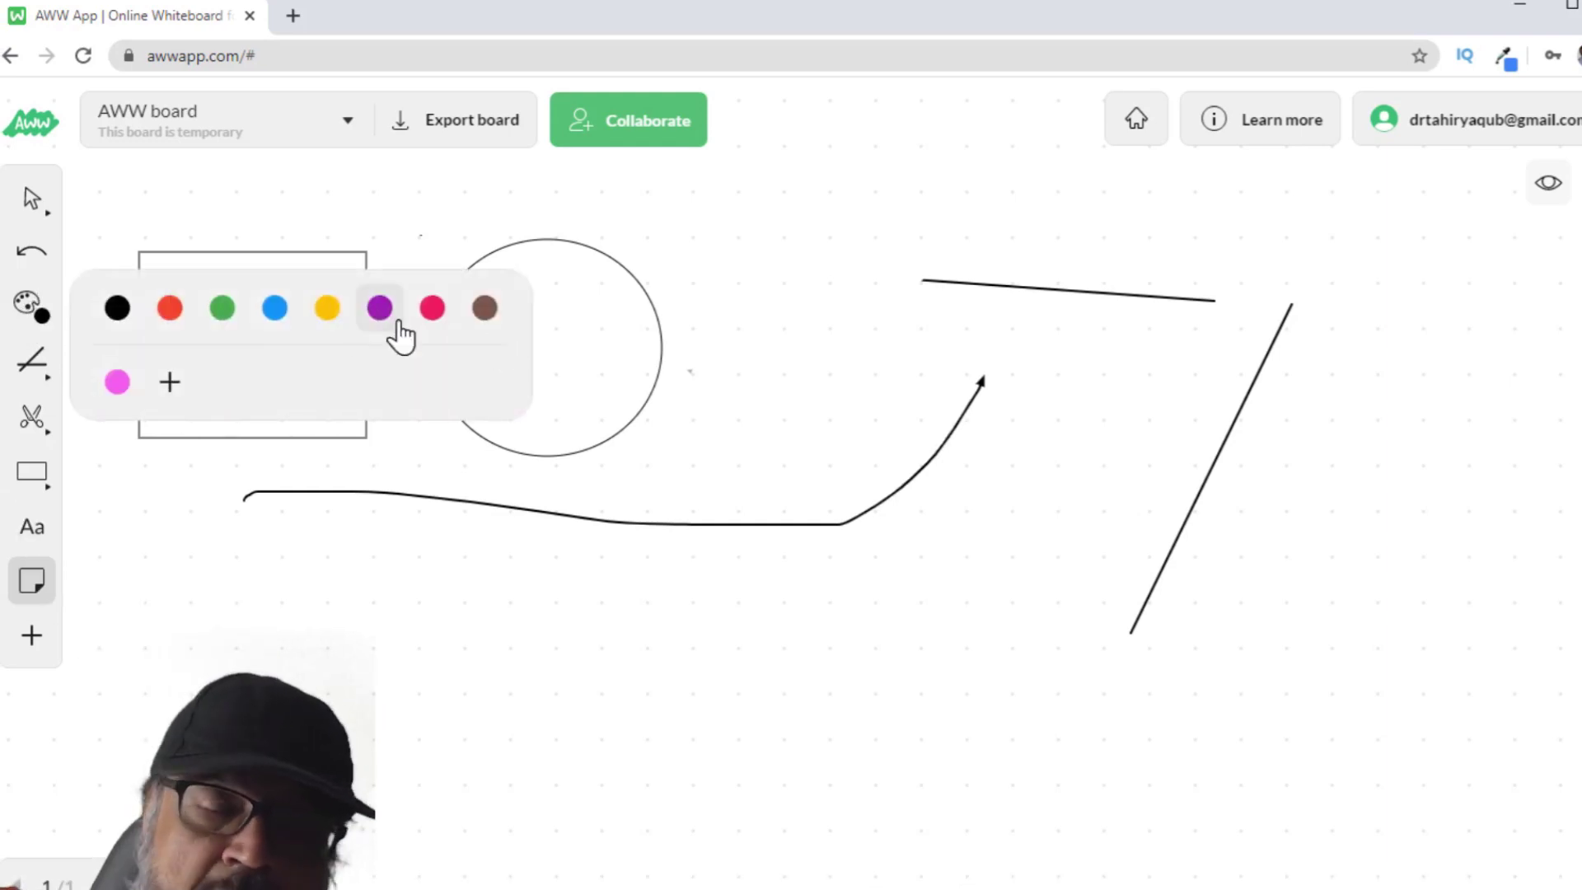
click(168, 384)
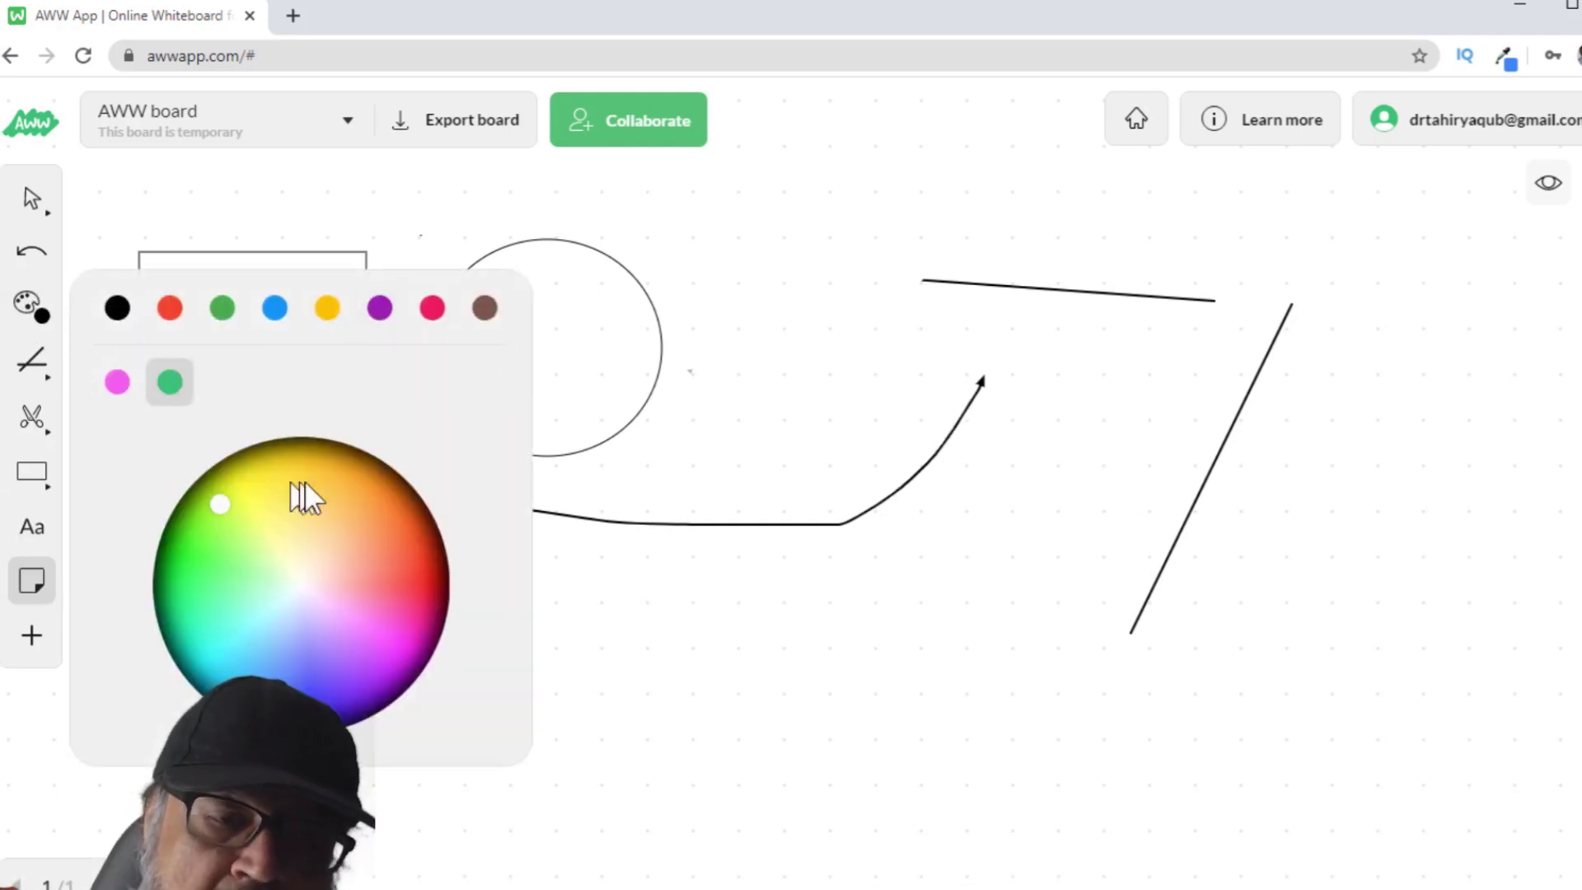
key(v)
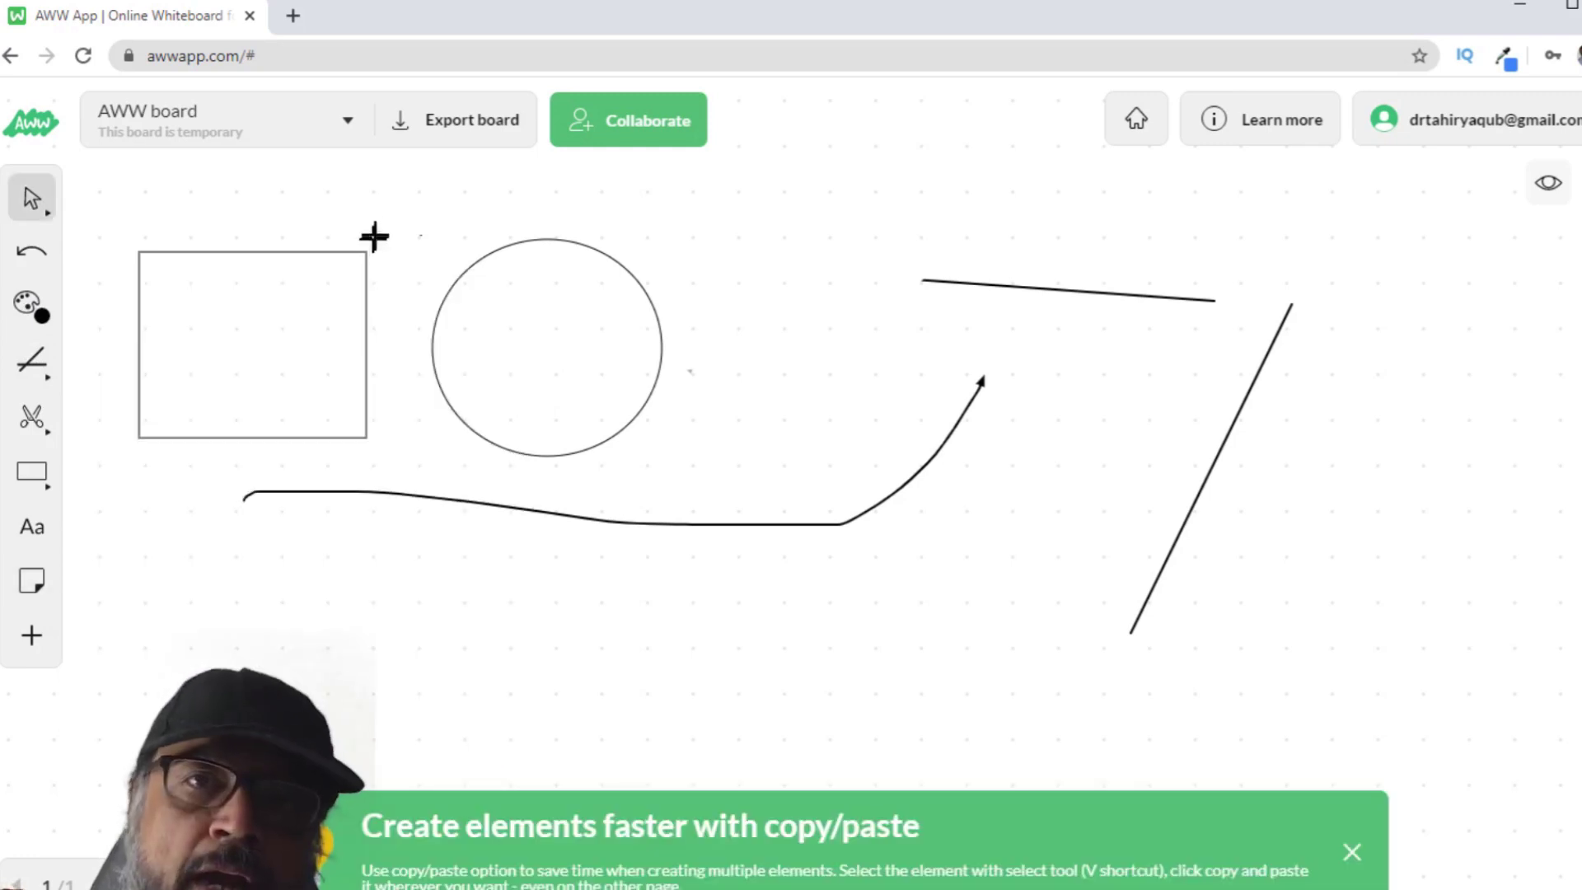
- Save the board as Unnamed Board and export it as a super-high-quality PDF
click(355, 123)
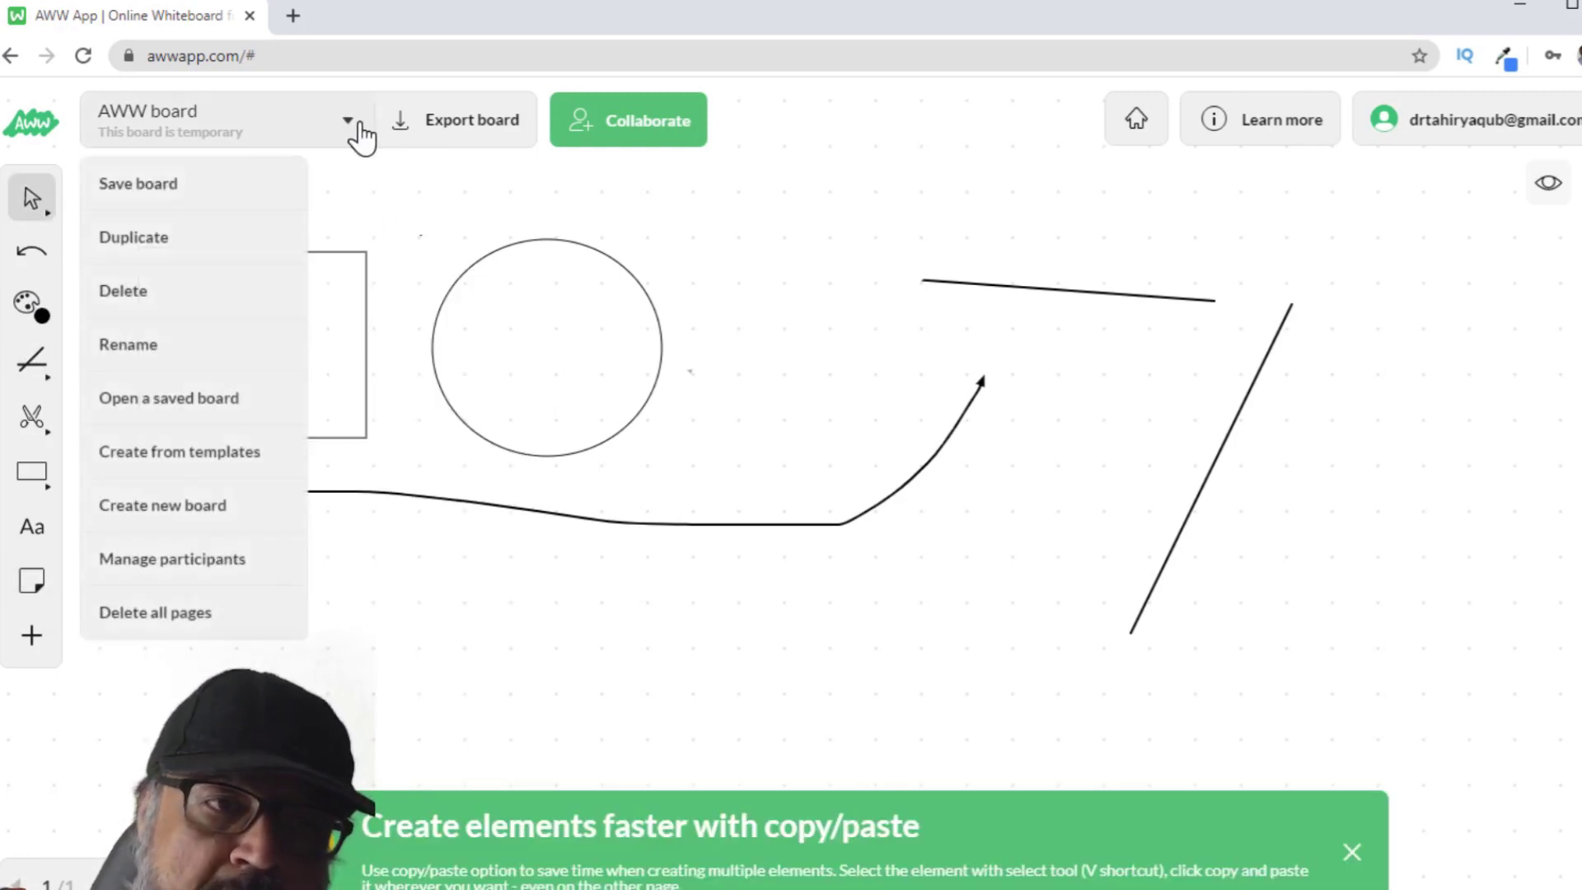
click(145, 187)
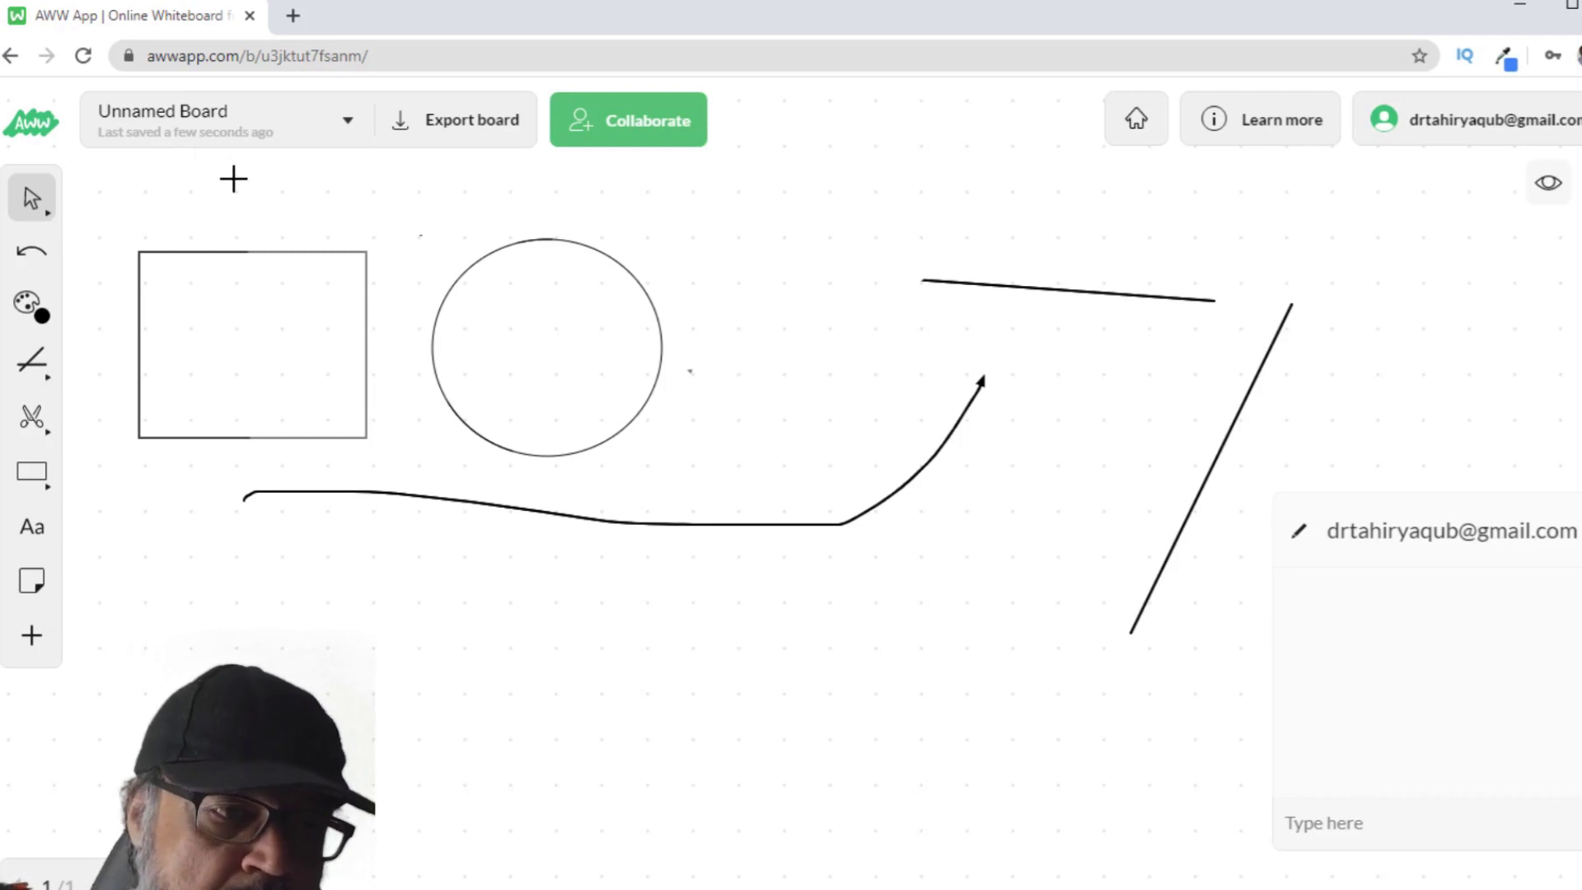
click(486, 130)
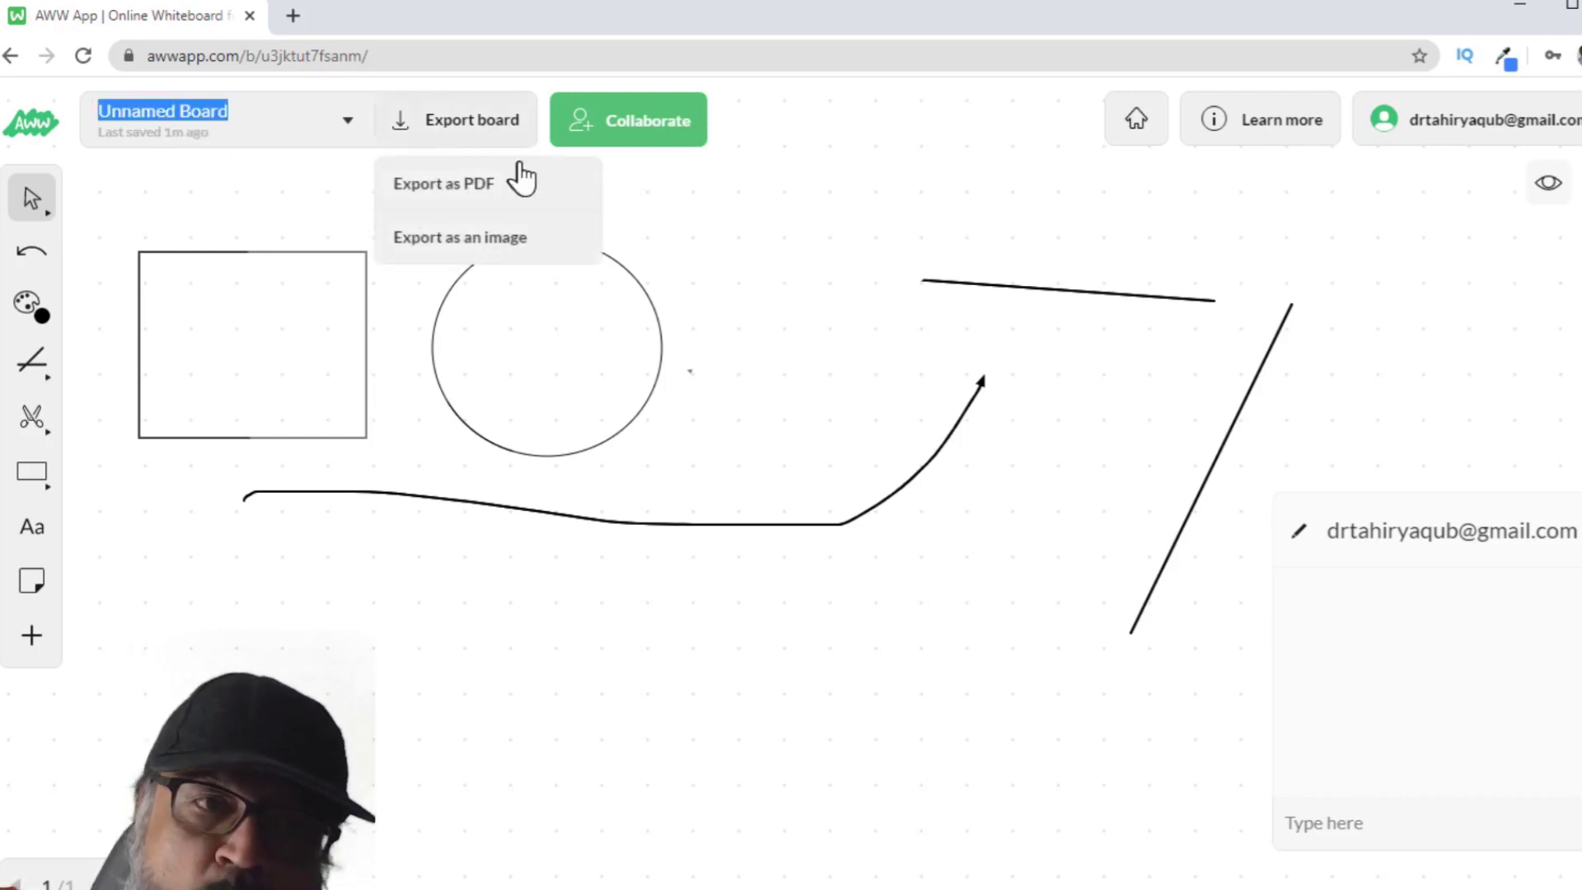
mouse_move(482, 191)
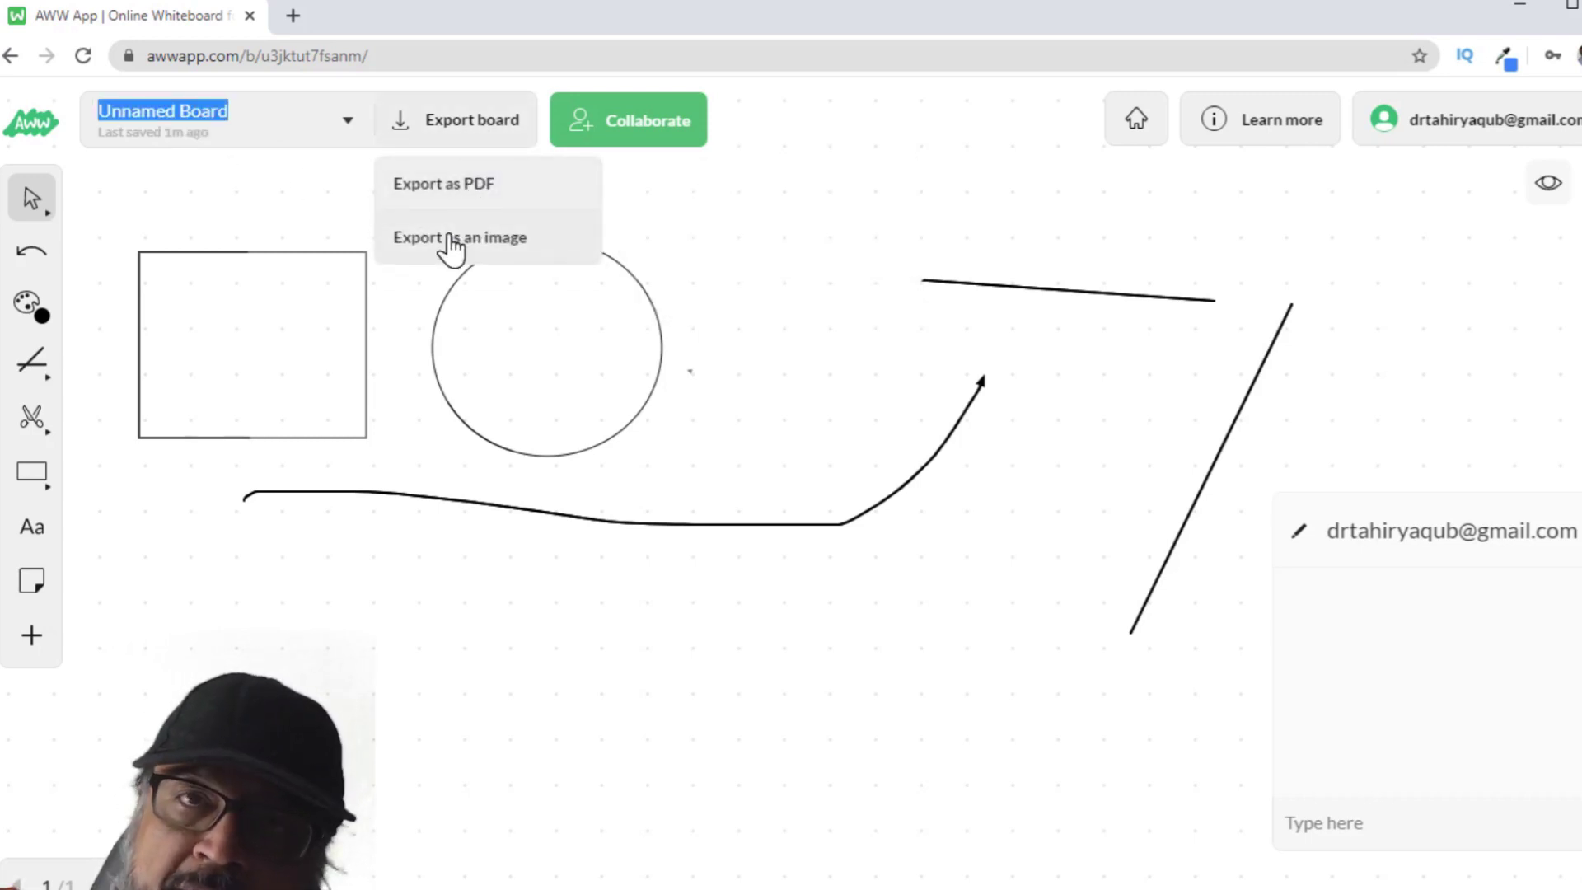
mouse_move(439, 179)
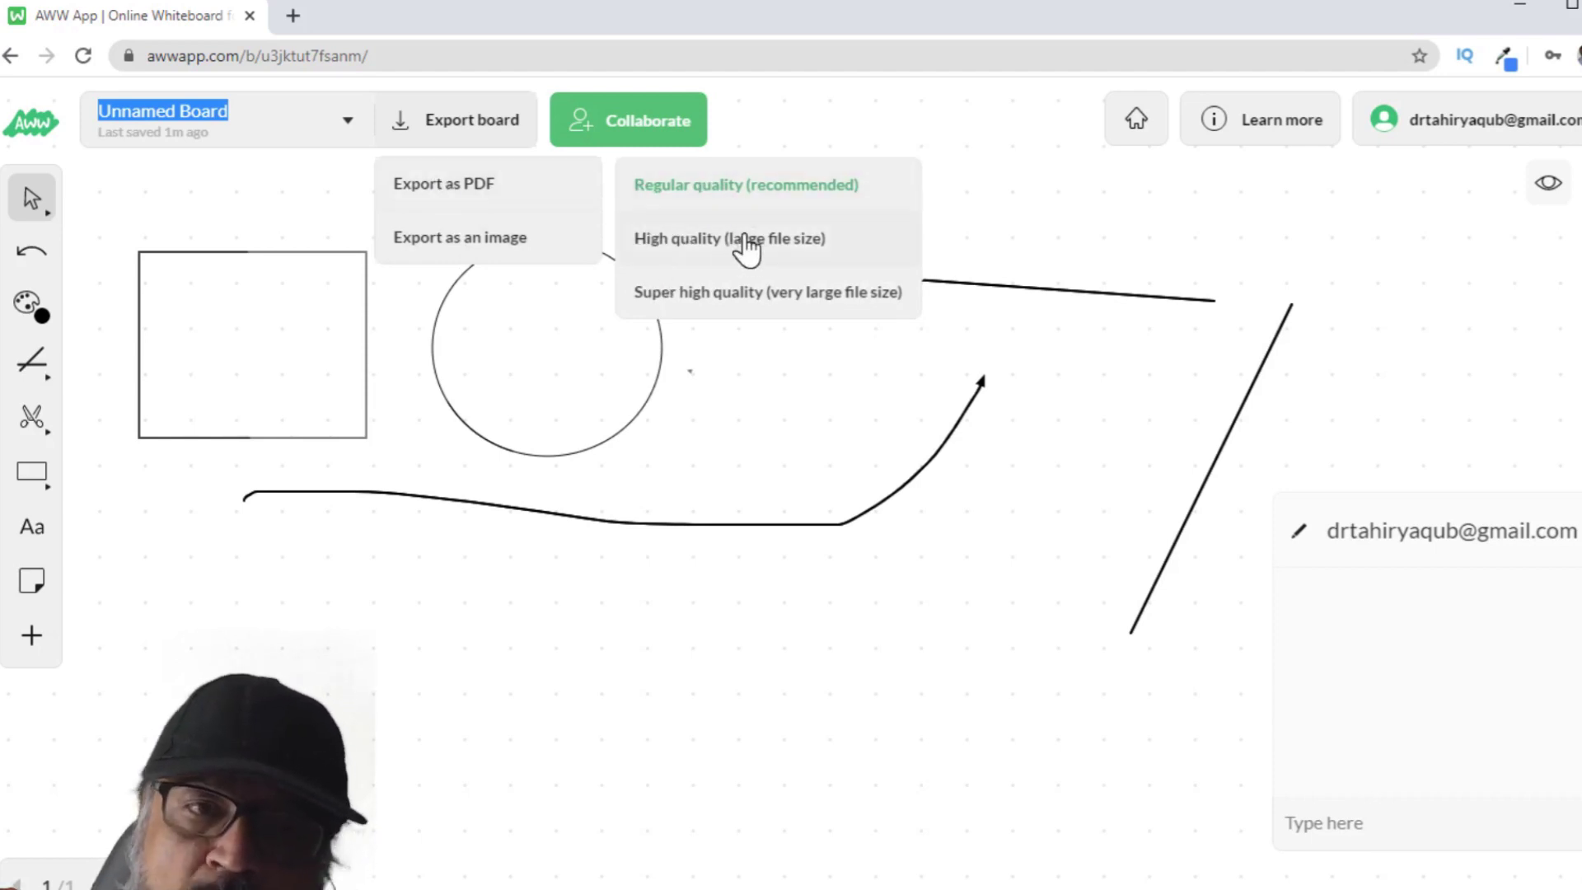
click(781, 300)
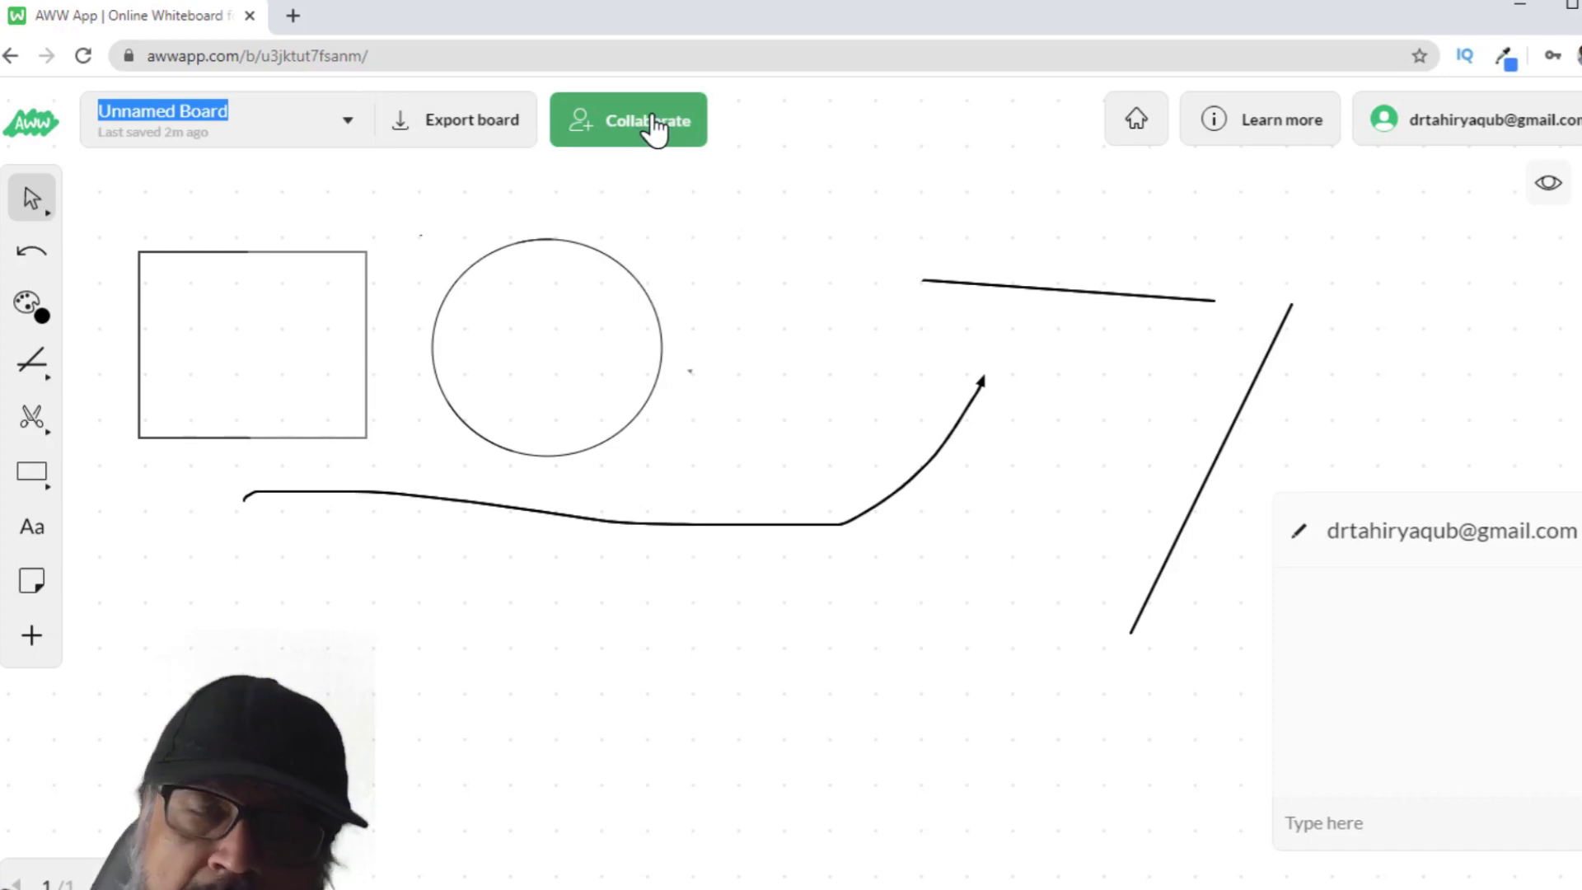
click(655, 128)
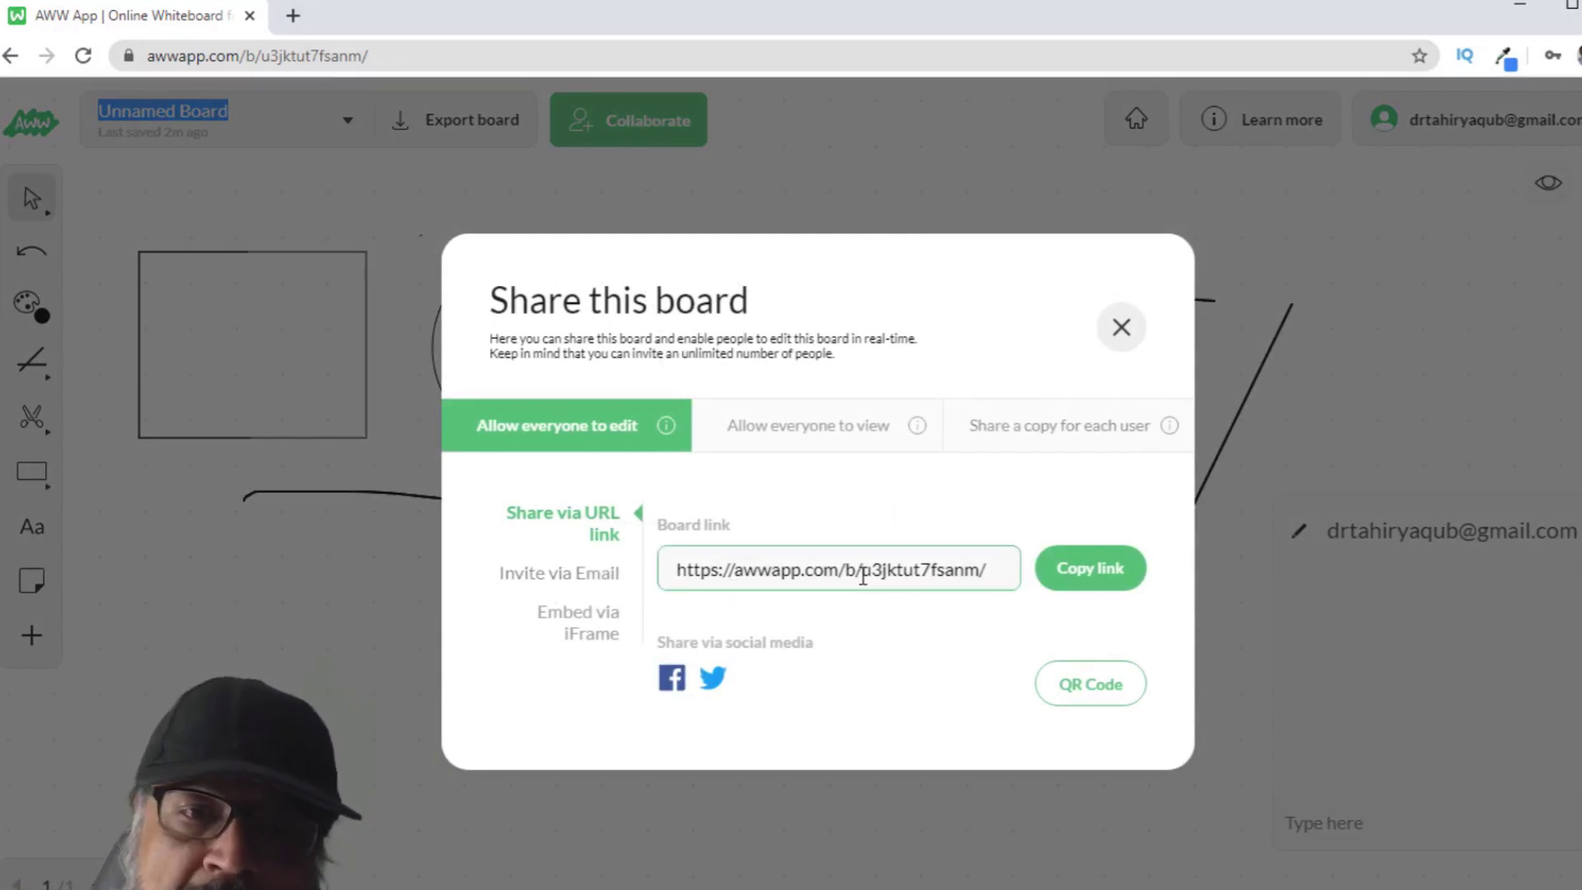
click(598, 586)
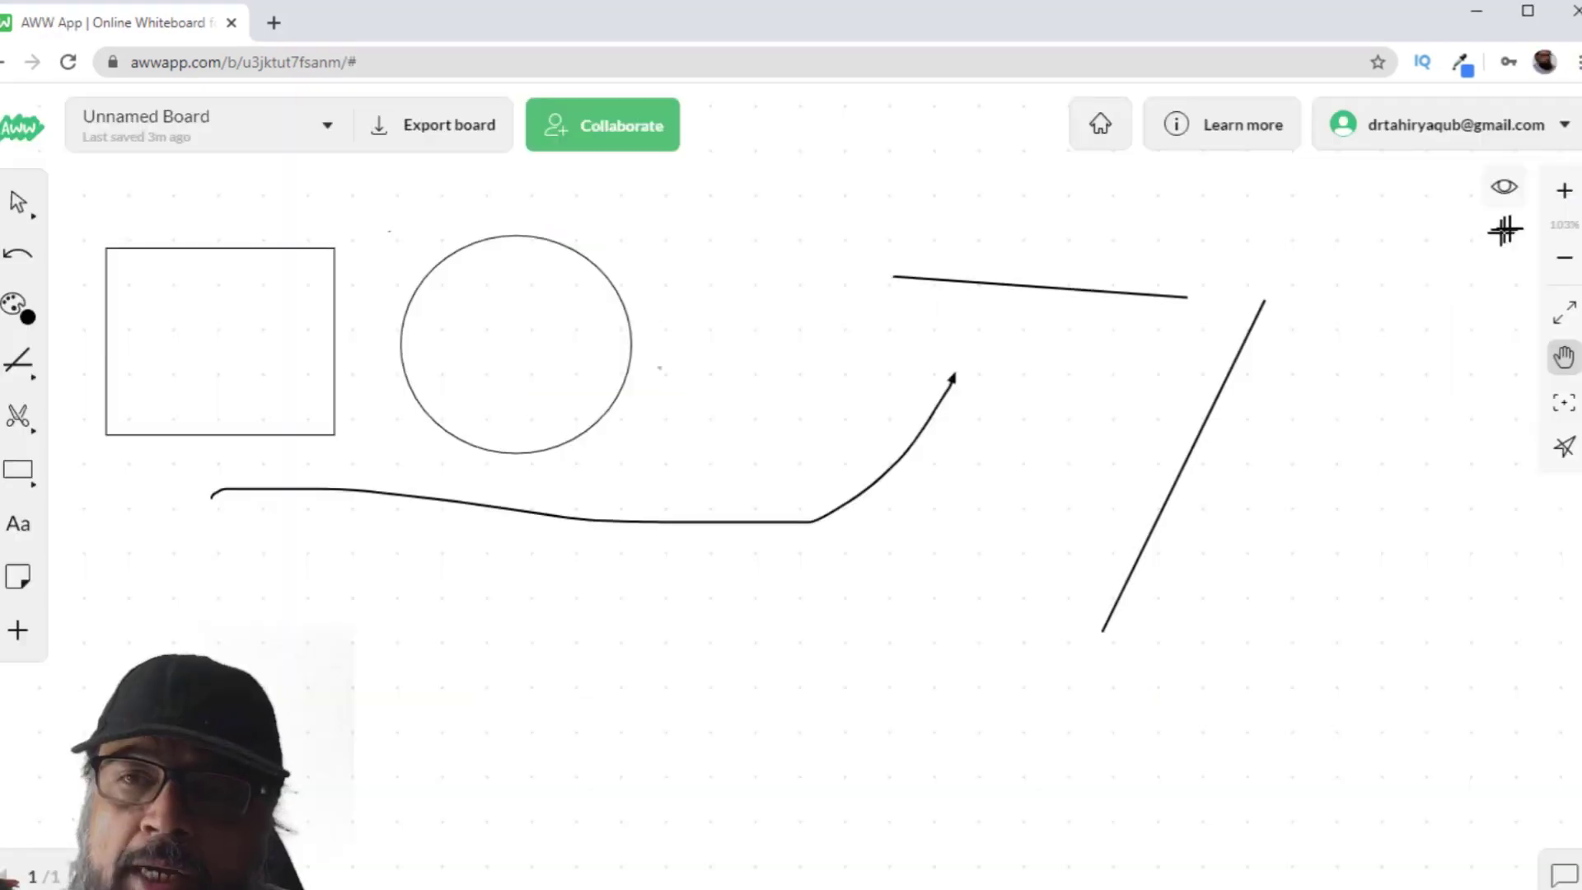
click(1563, 198)
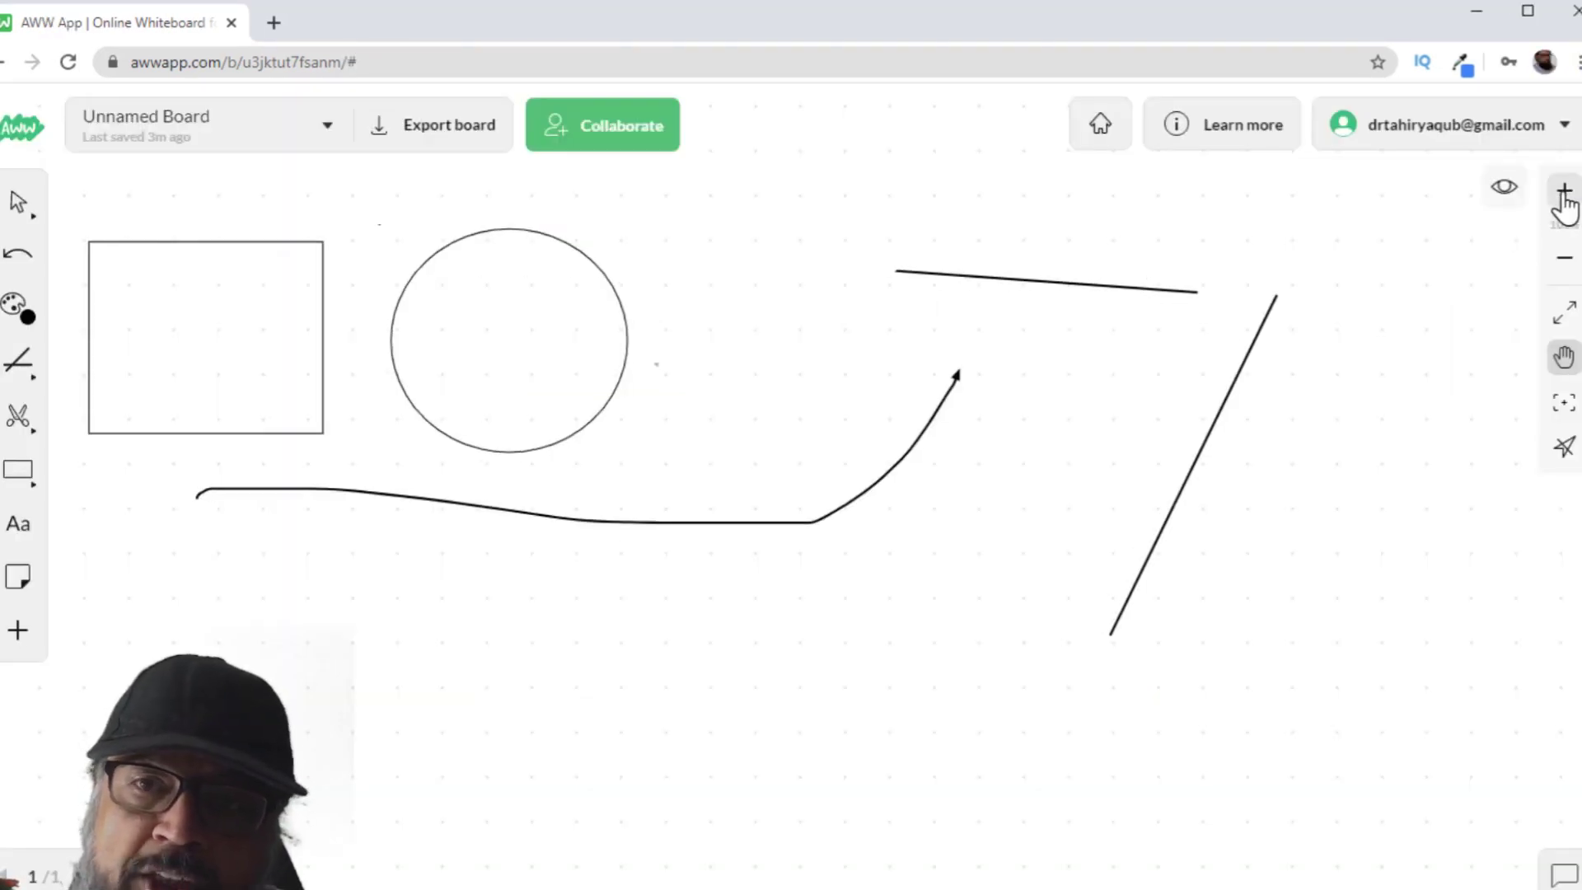
click(1564, 197)
click(1564, 198)
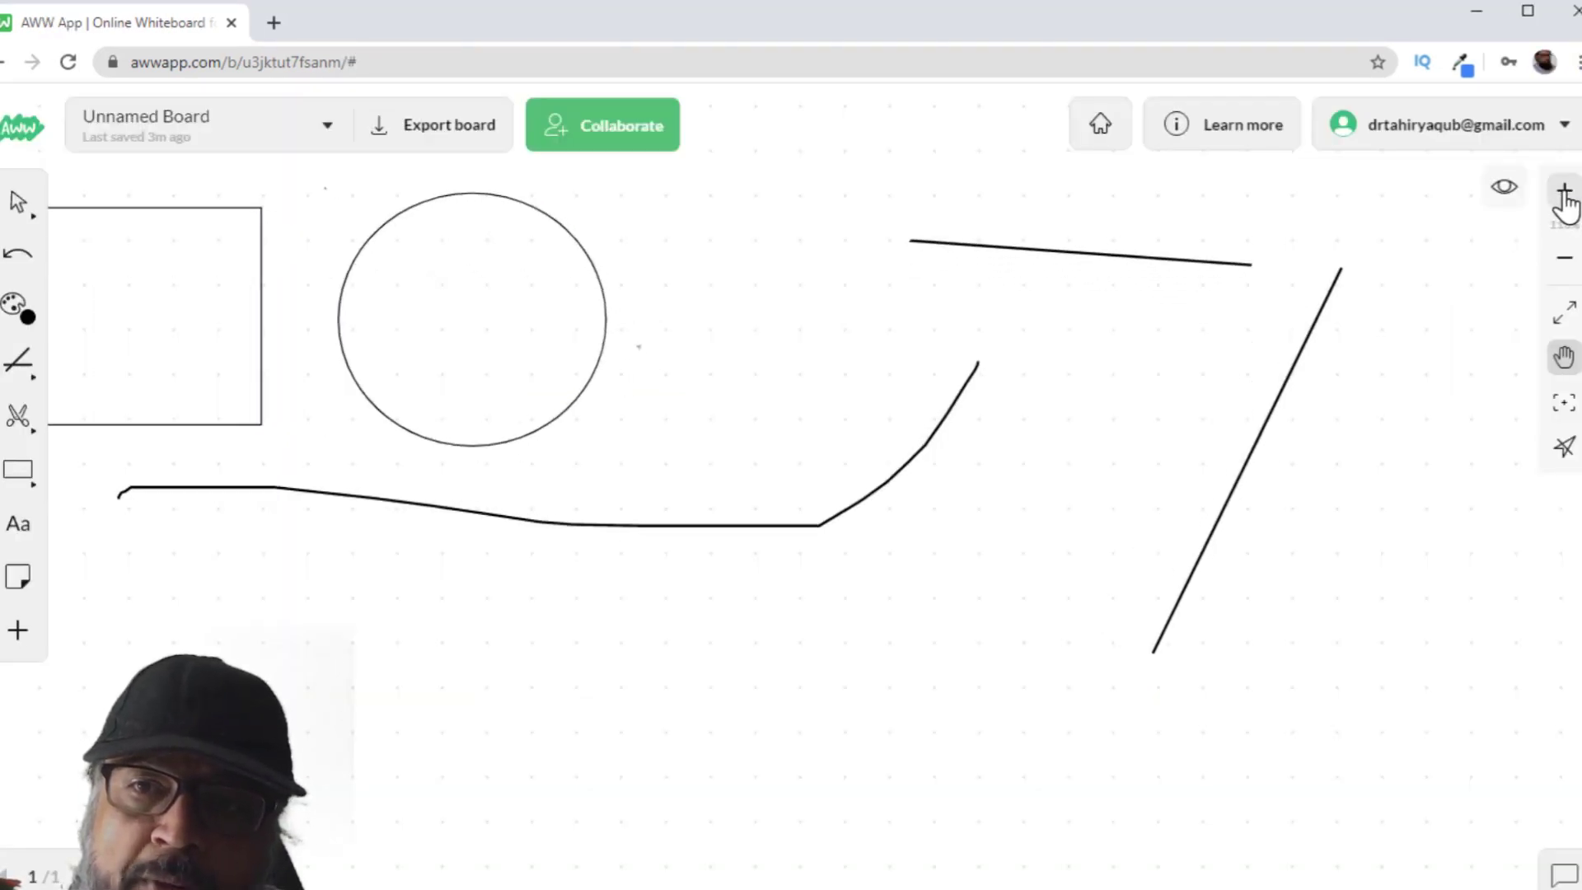
click(1563, 257)
click(1563, 257)
click(1564, 257)
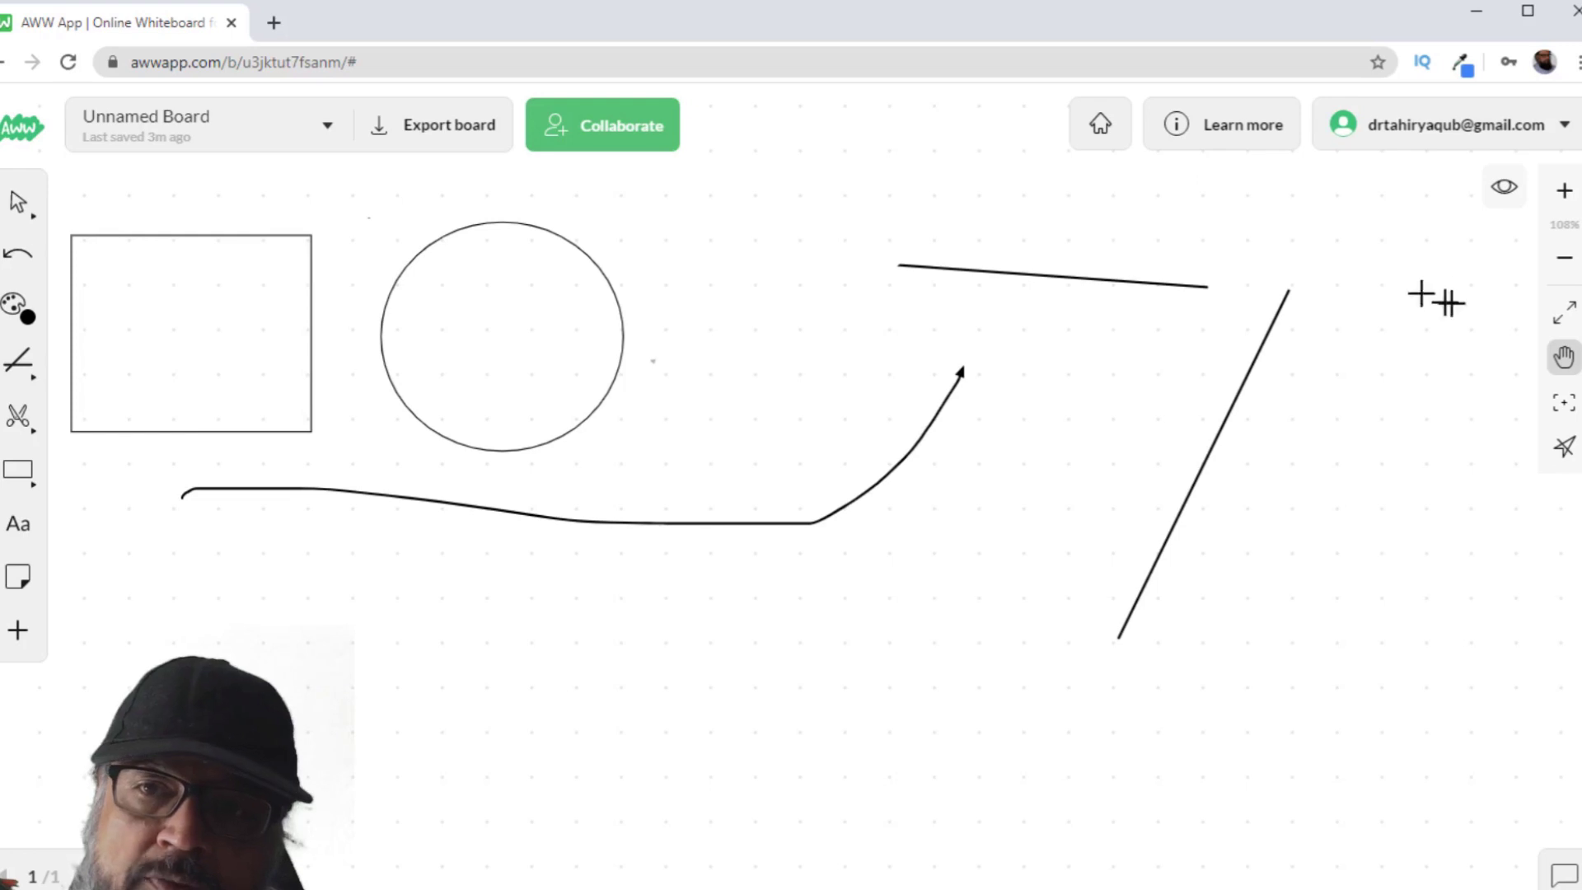
click(1564, 355)
click(1563, 402)
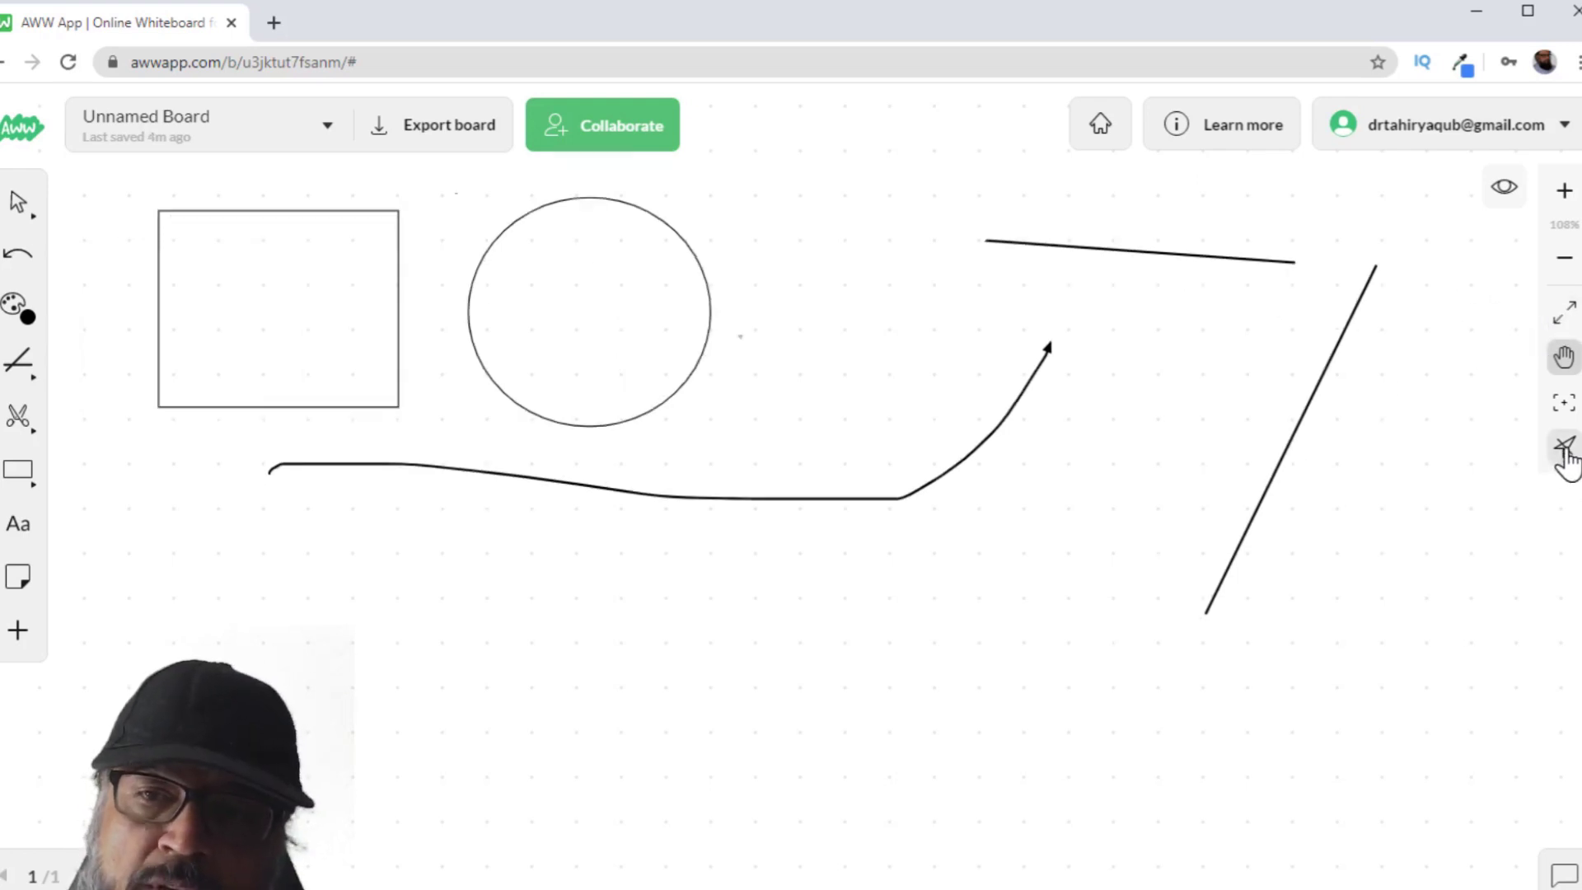
click(1564, 449)
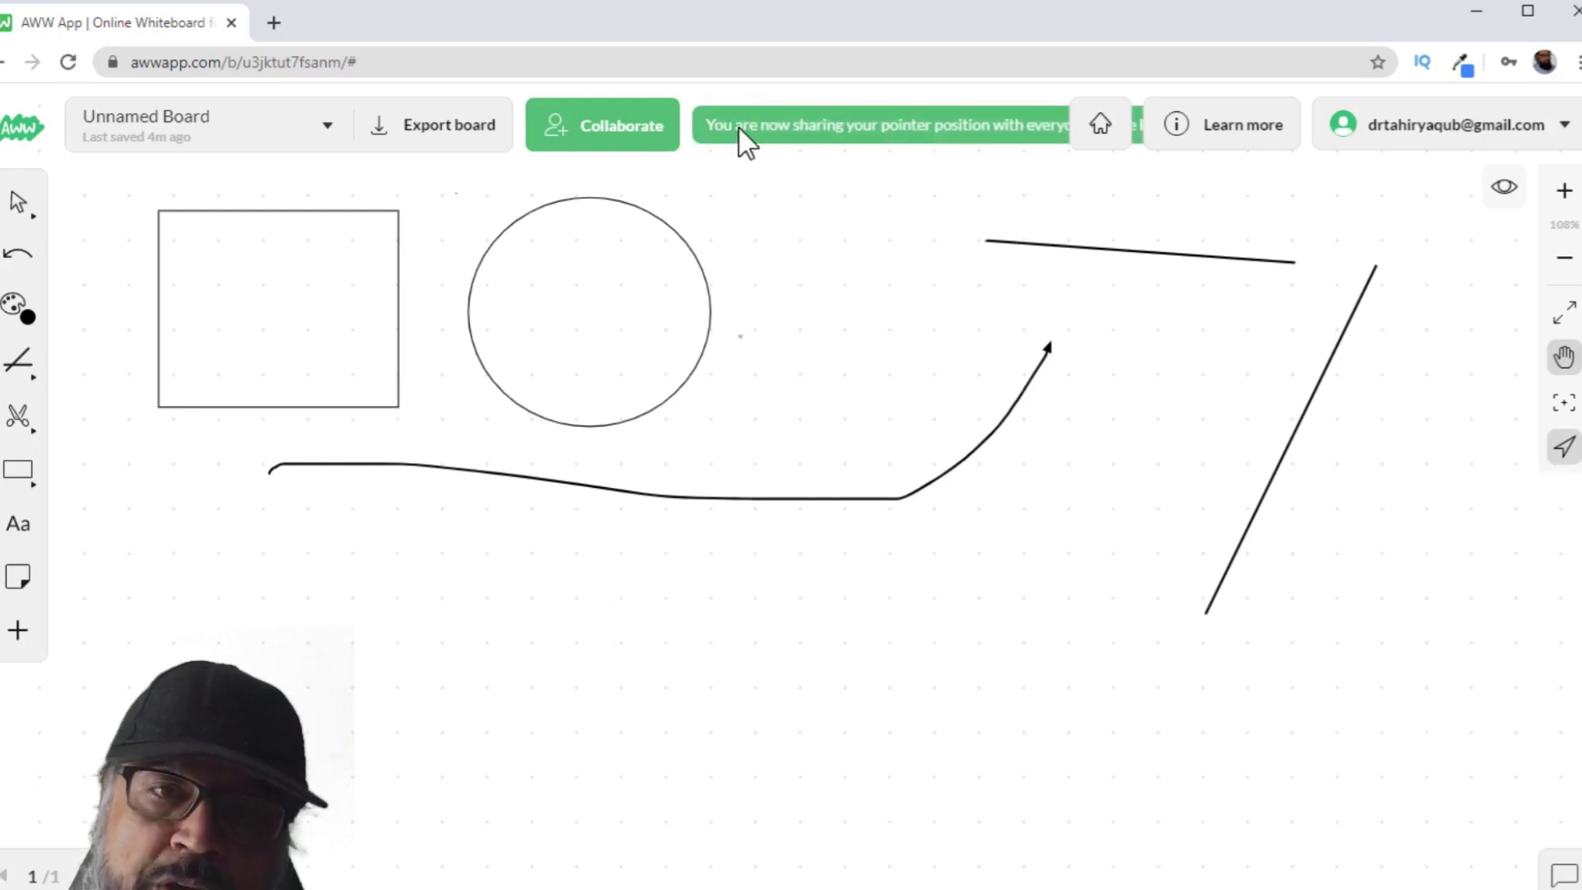
click(1565, 452)
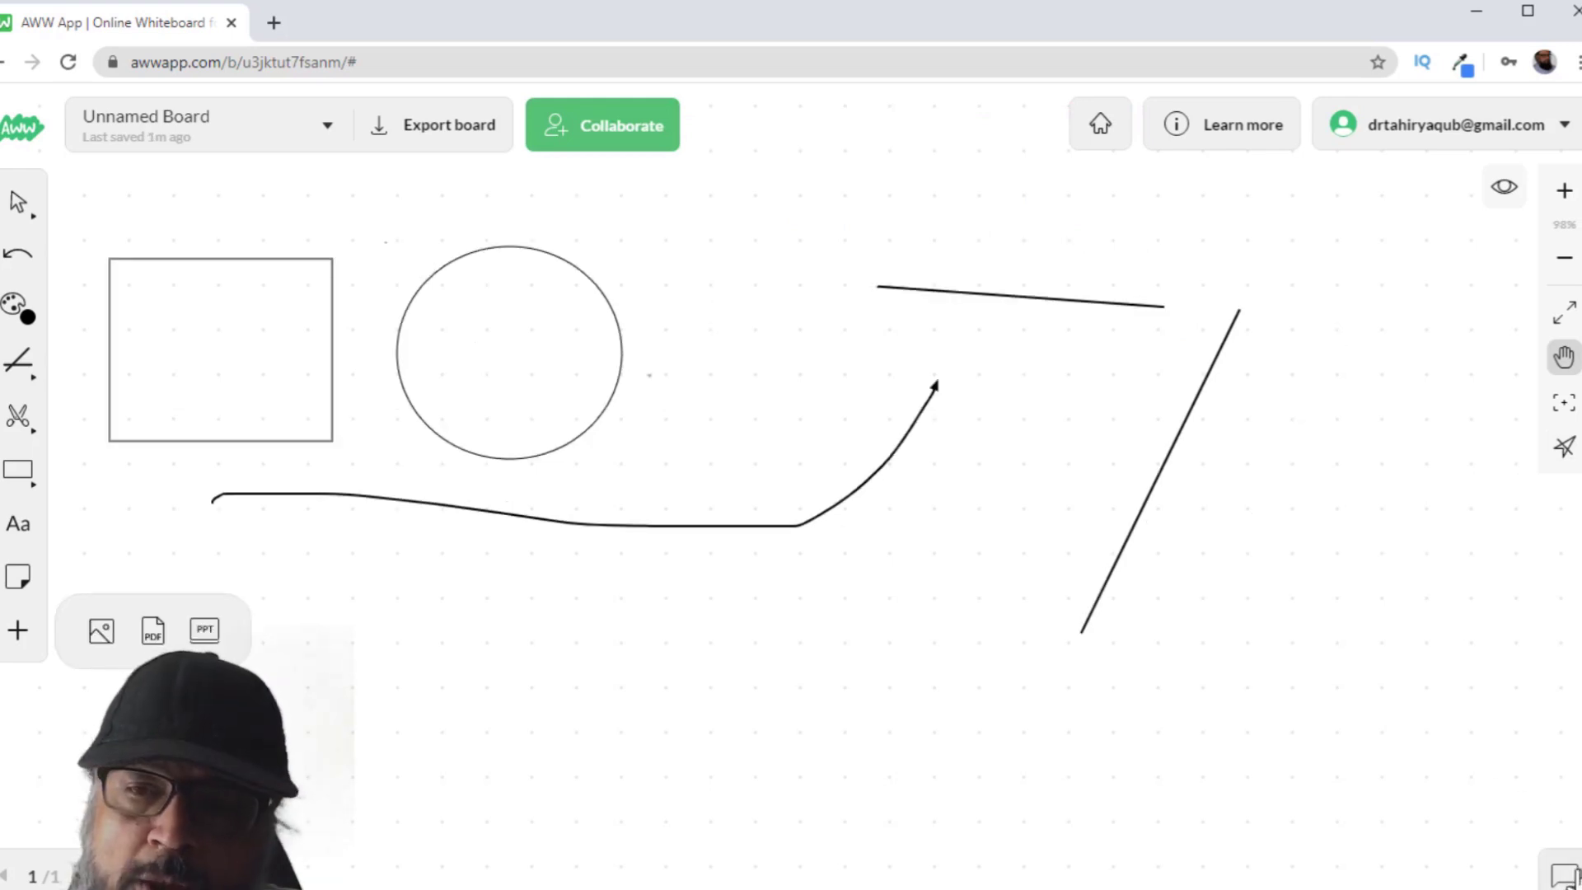
- Post the test message 'asdas' in the AWW App board chat
click(1563, 876)
click(1328, 840)
text(asd)
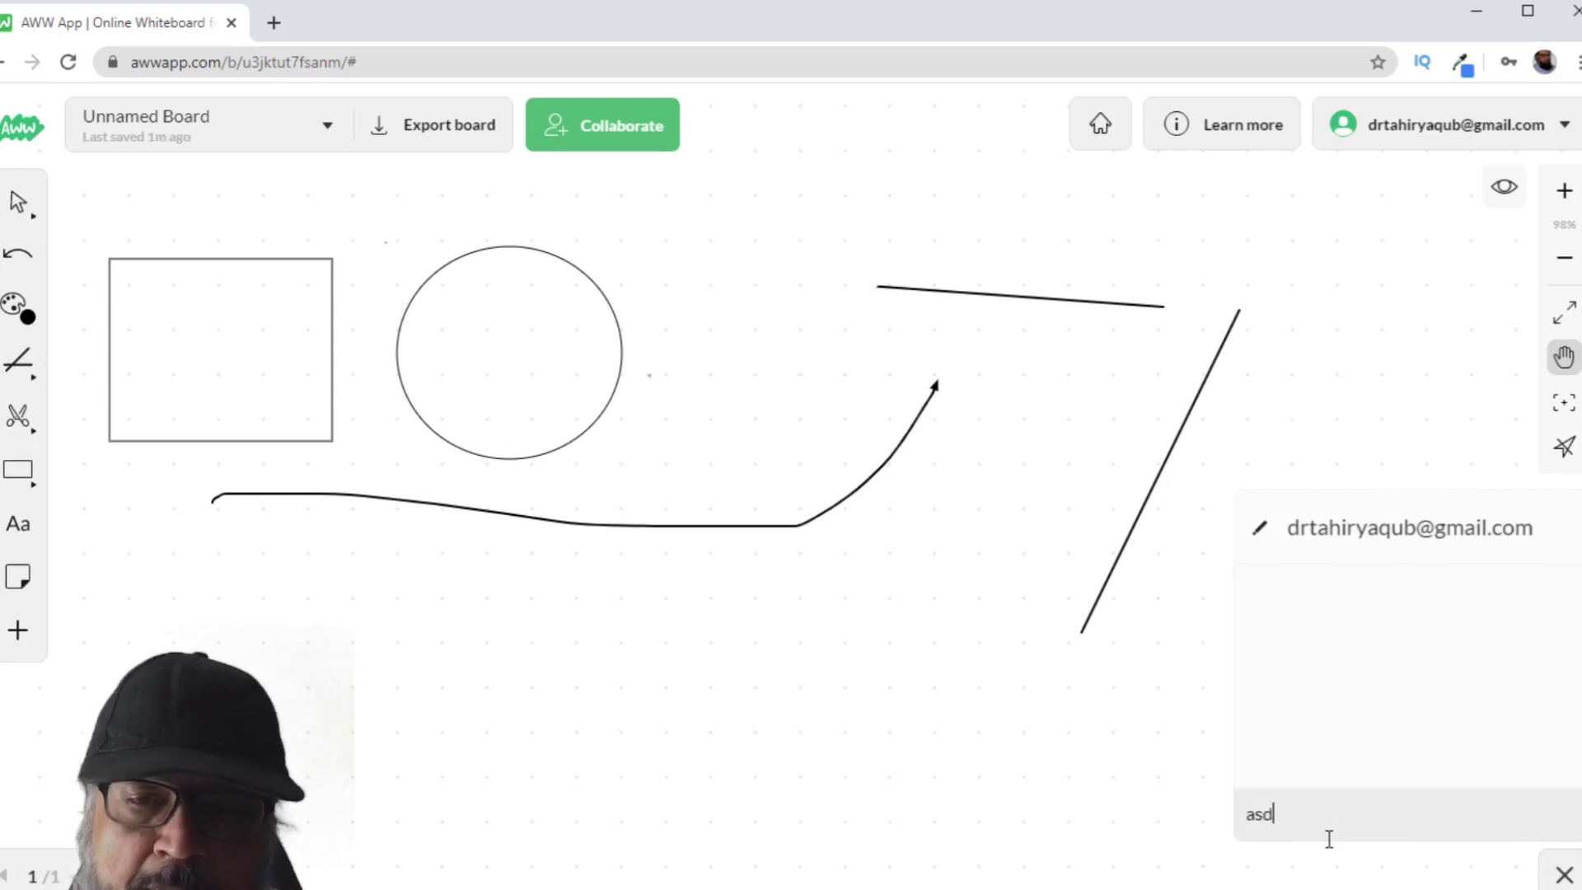
text(as)
key(Return)
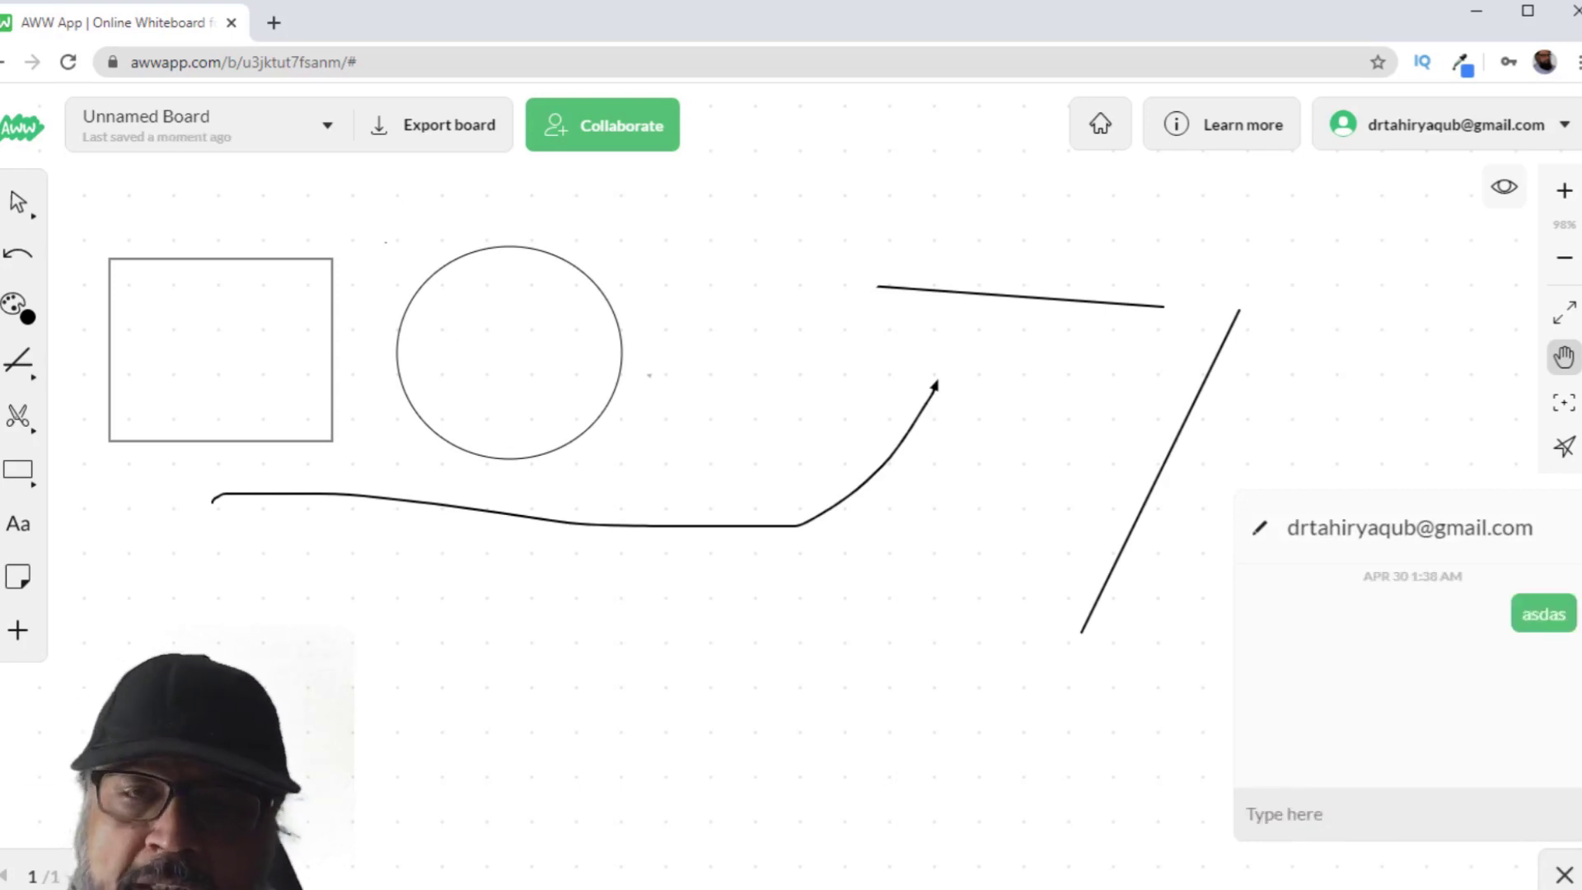